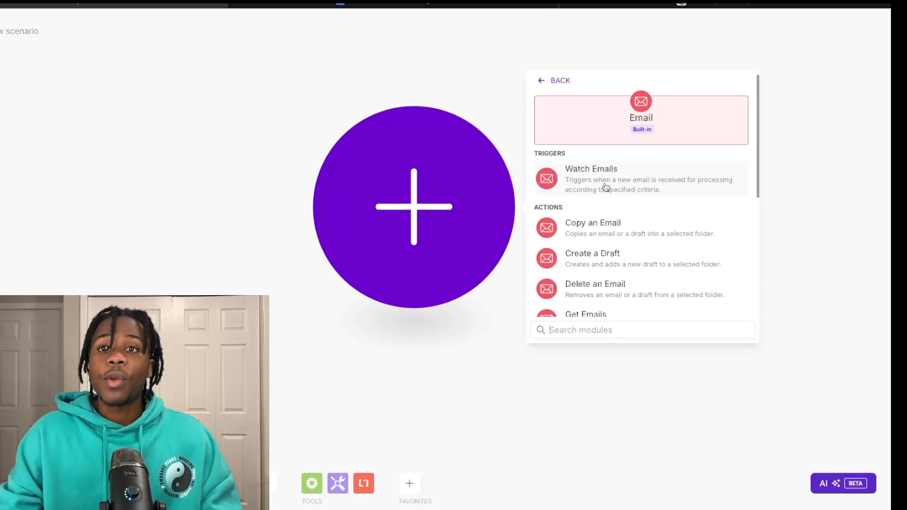
Step: Add the Email Watch Emails trigger on the INBOX folder, fetching only unread emails
click(606, 187)
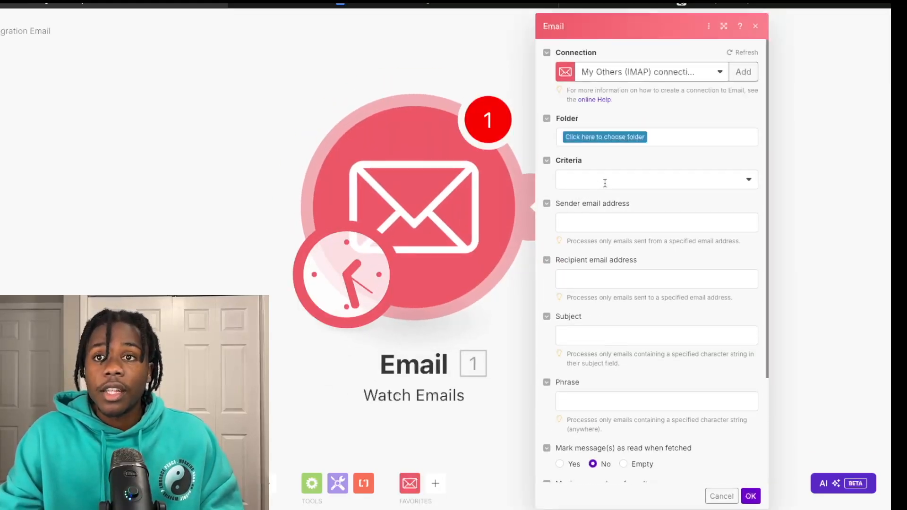
click(590, 139)
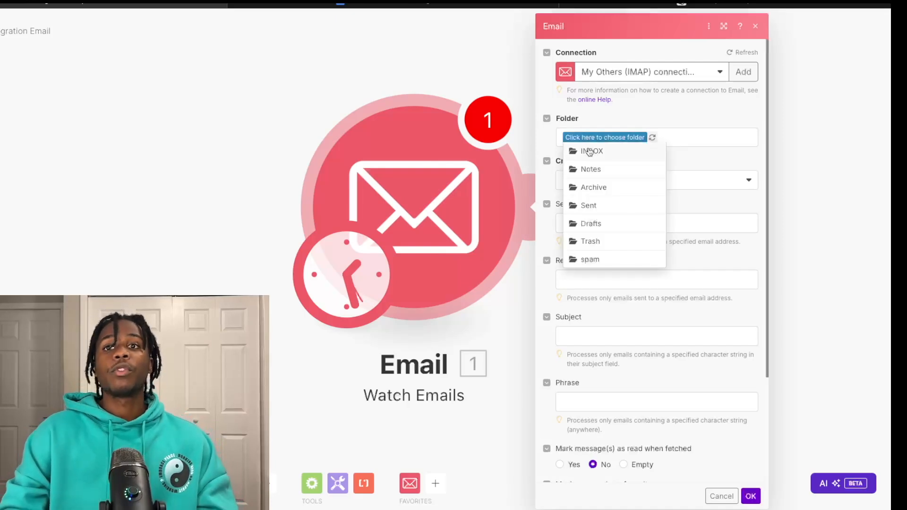
click(591, 151)
click(601, 181)
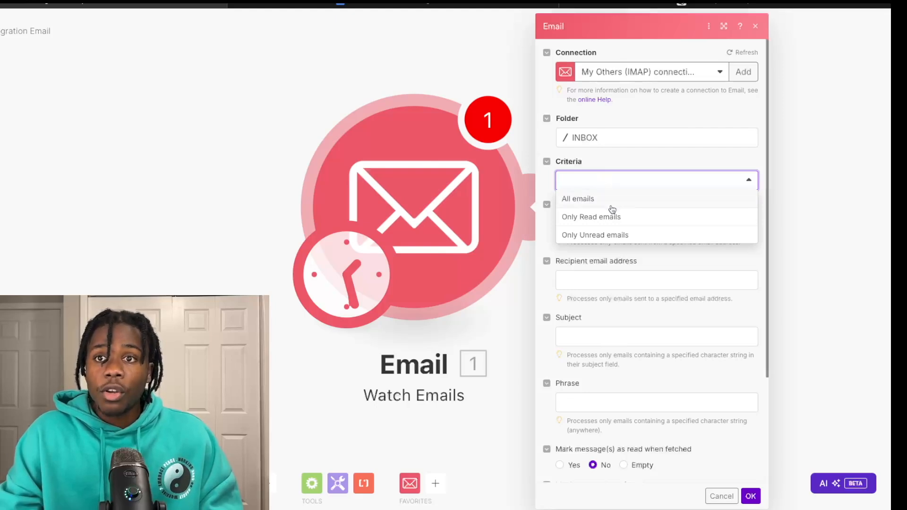
click(606, 233)
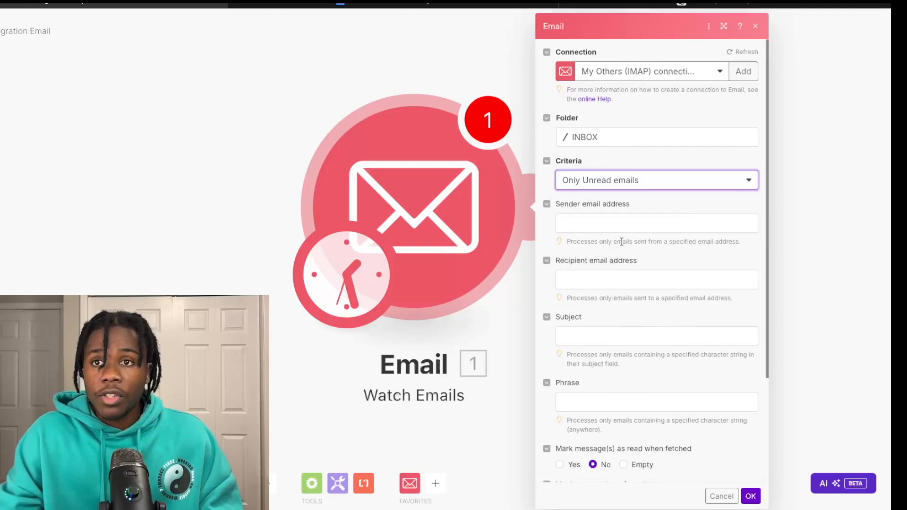
Step: Save the trigger settings and have it start processing emails from now on
scroll(622, 241, down, 1)
scroll(622, 247, down, 1)
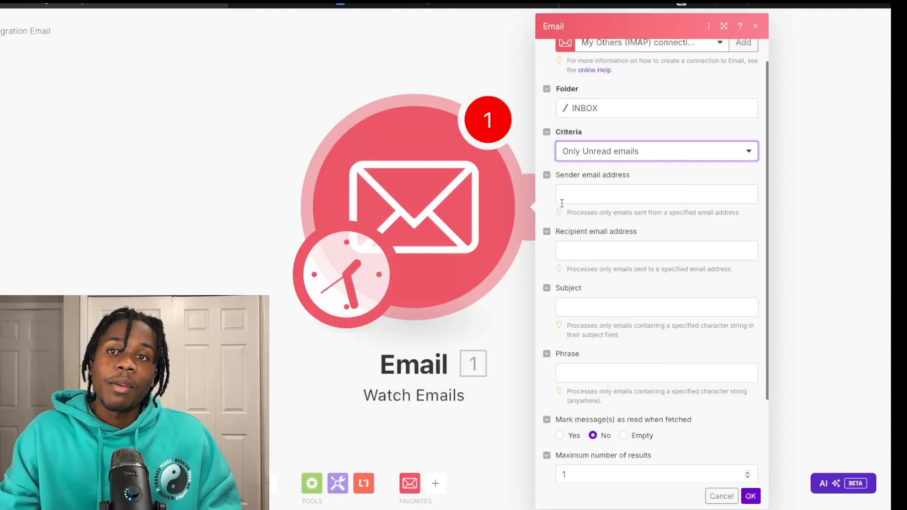
scroll(552, 266, down, 2)
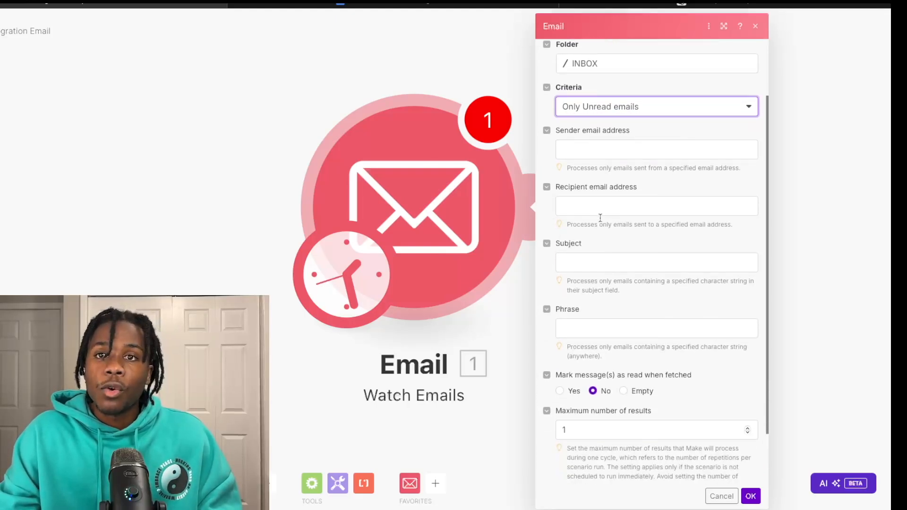
scroll(580, 221, down, 3)
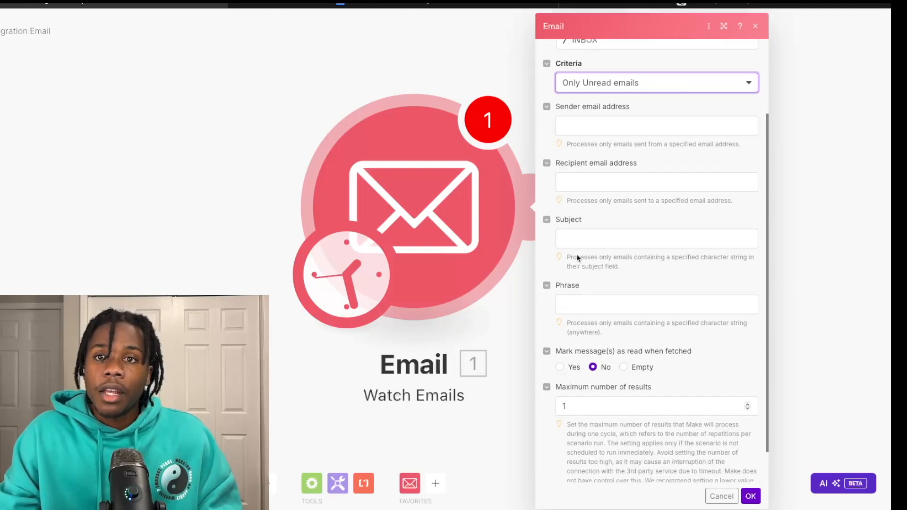
scroll(588, 267, down, 1)
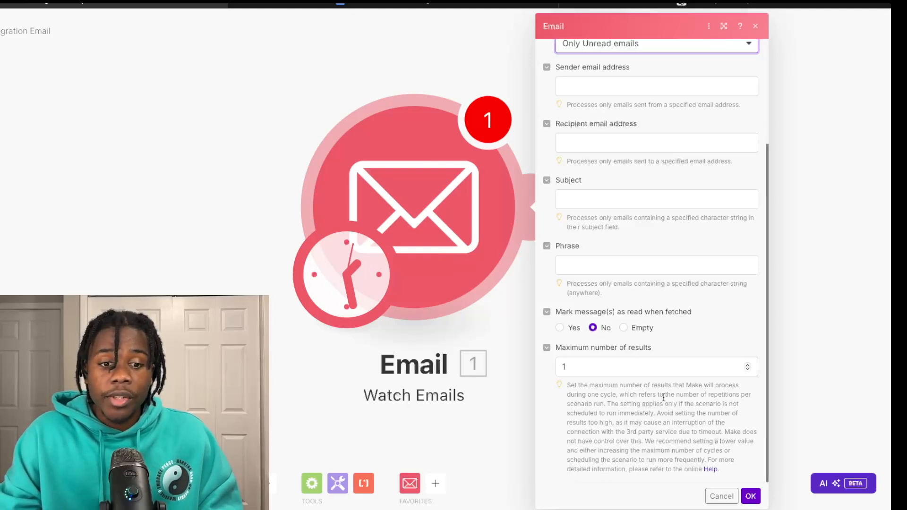
scroll(716, 297, up, 1)
scroll(716, 296, up, 3)
scroll(715, 293, down, 2)
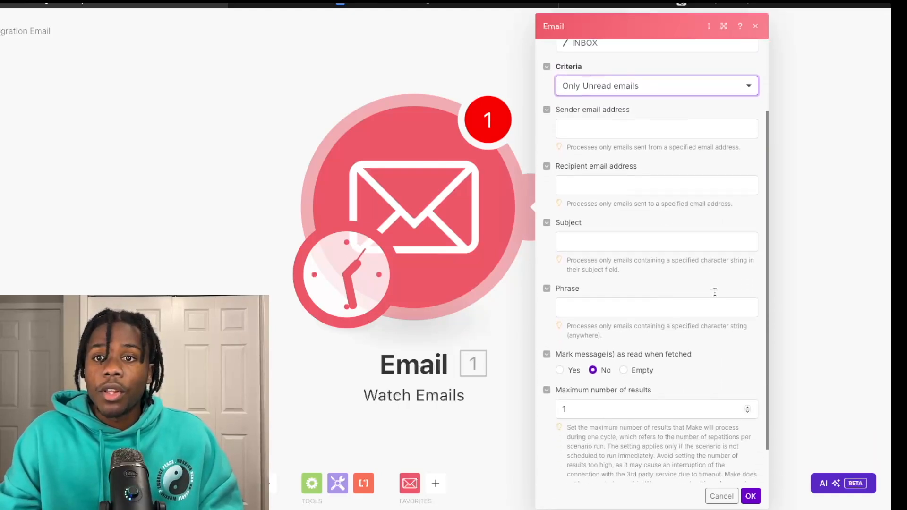
scroll(714, 292, down, 1)
click(750, 496)
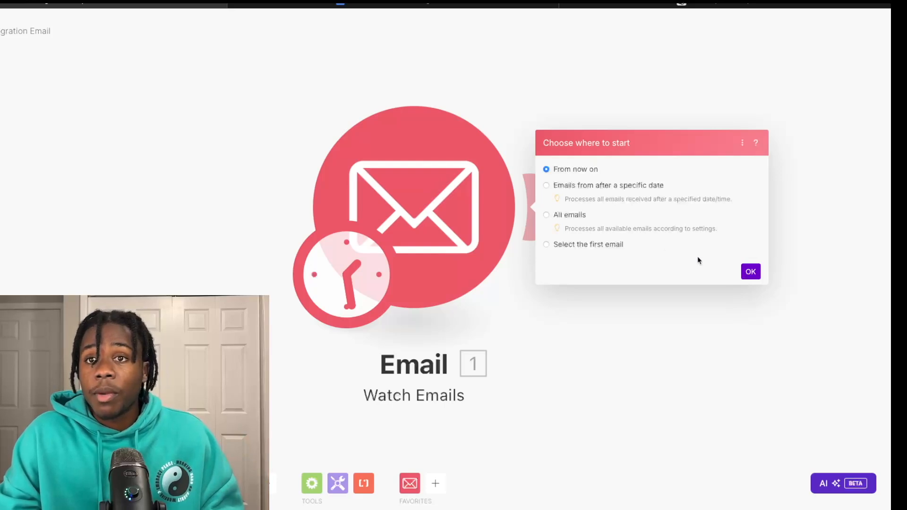
click(750, 271)
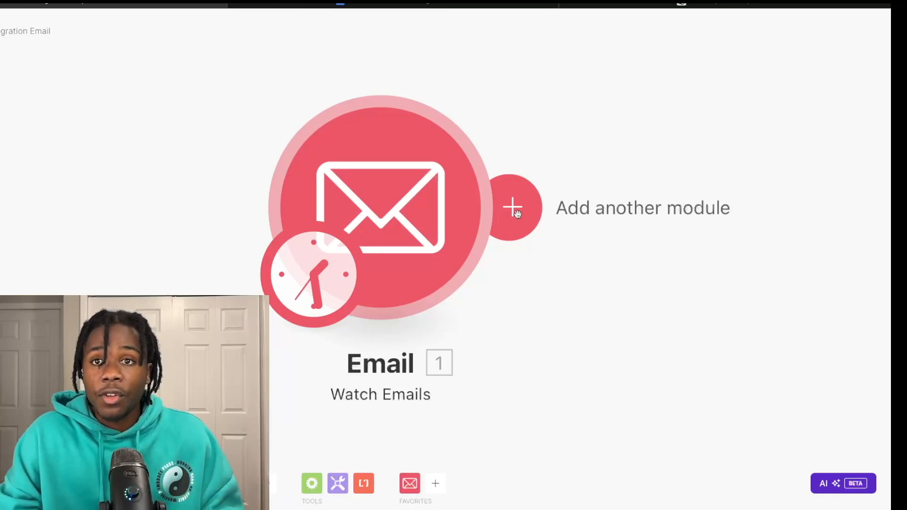
Step: Search 'do' and add Google Docs 'Get Content of a Document' as module 2 after the trigger
click(517, 214)
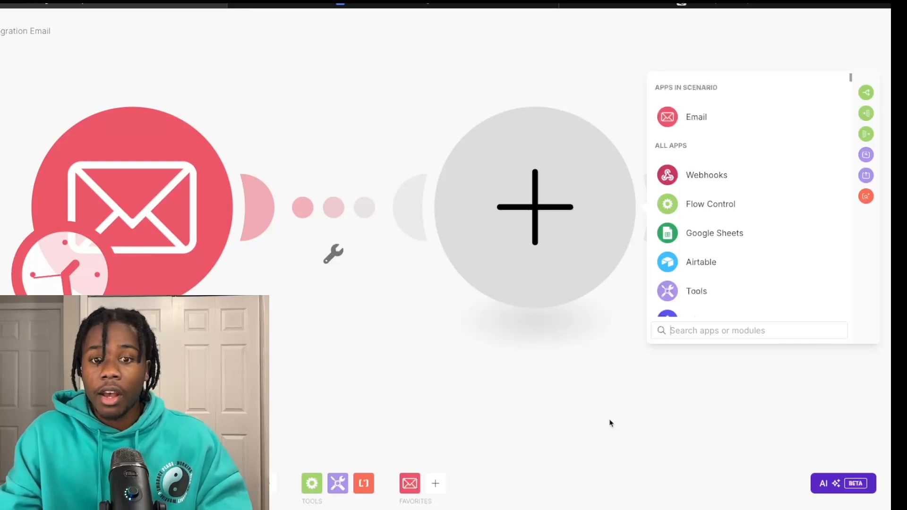
text(d)
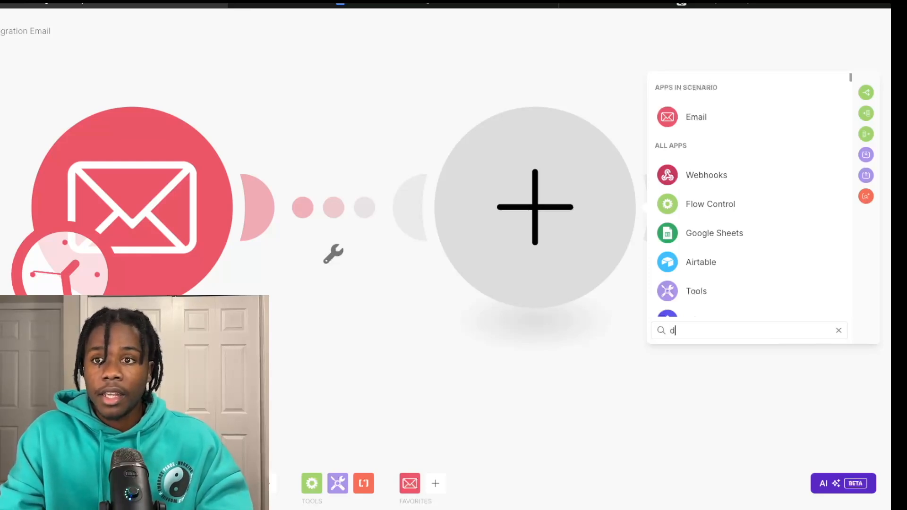
text(o)
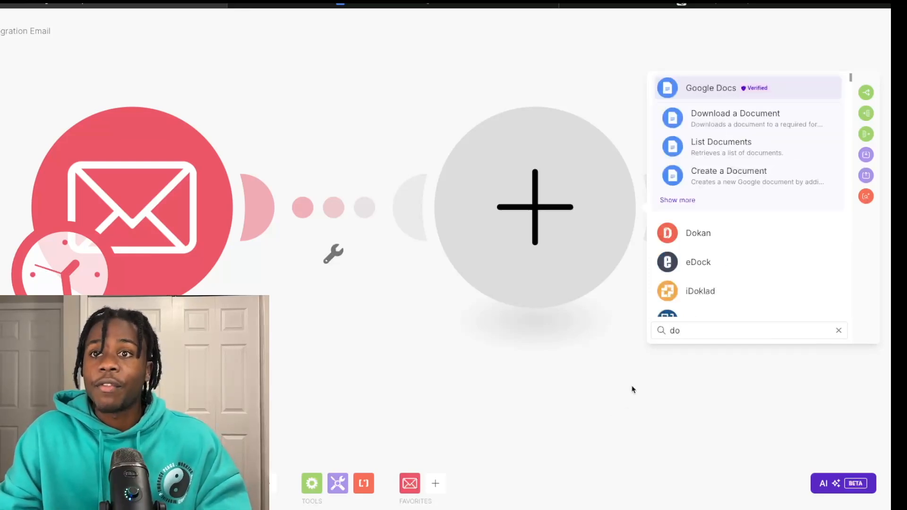
click(690, 201)
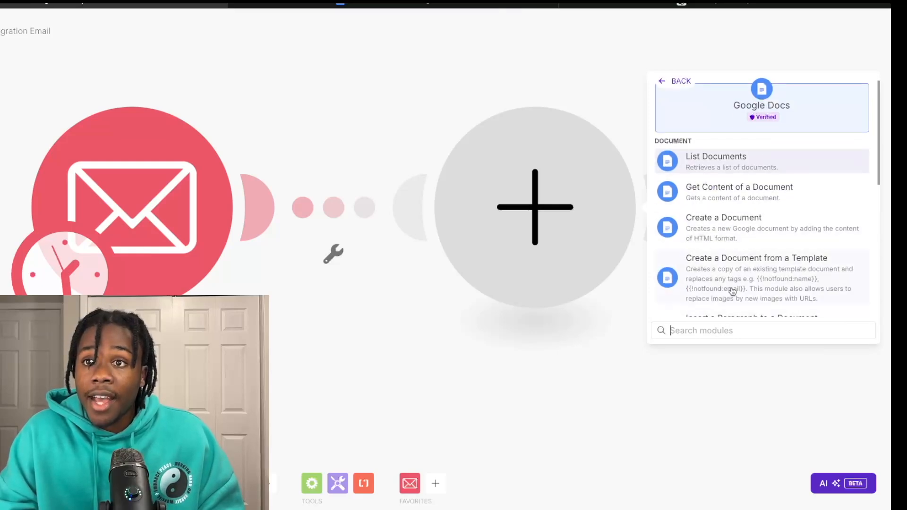
scroll(744, 255, down, 1)
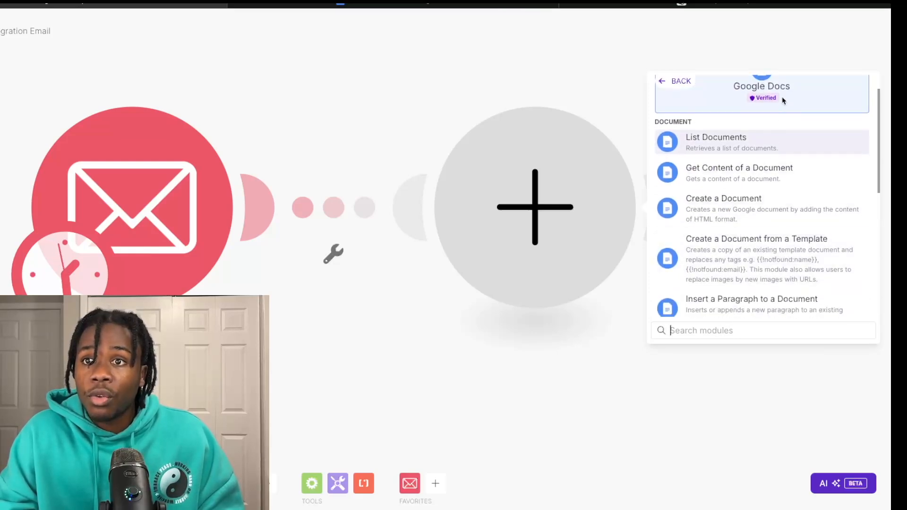
scroll(744, 210, down, 1)
scroll(744, 210, down, 5)
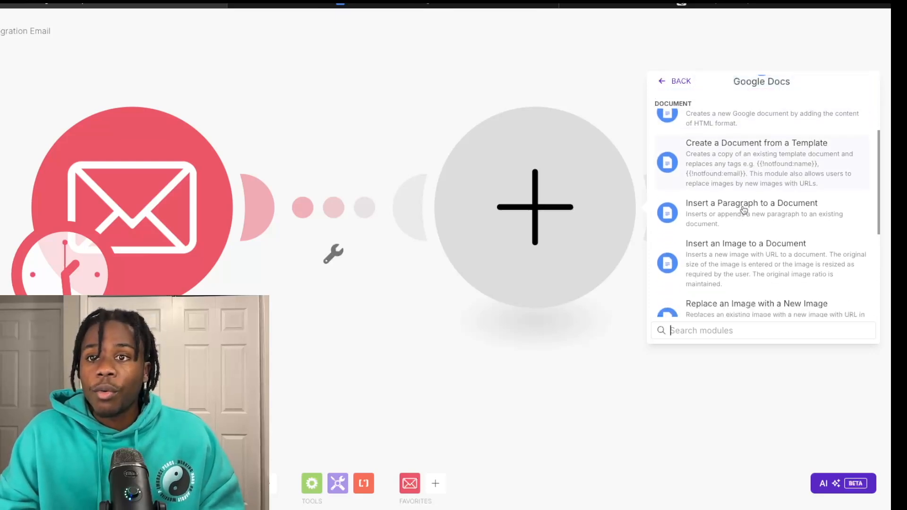
scroll(744, 209, down, 4)
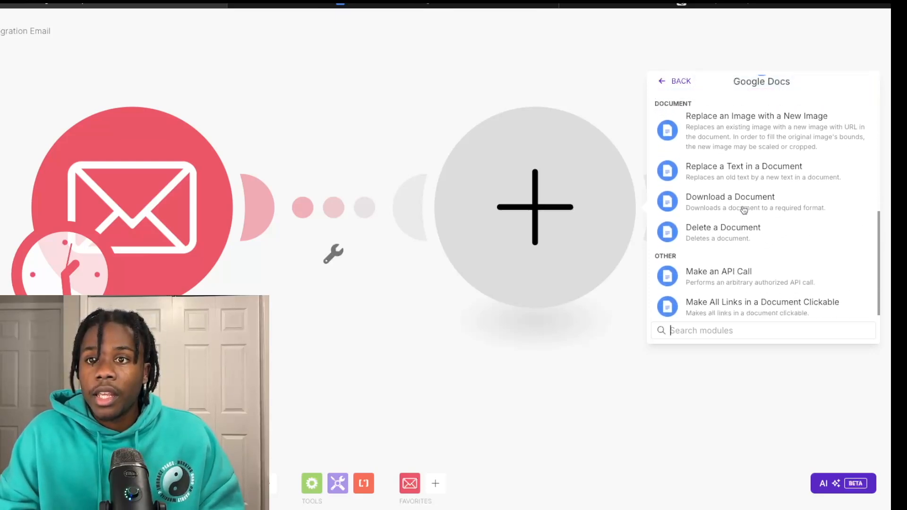
scroll(744, 210, up, 5)
scroll(744, 209, up, 5)
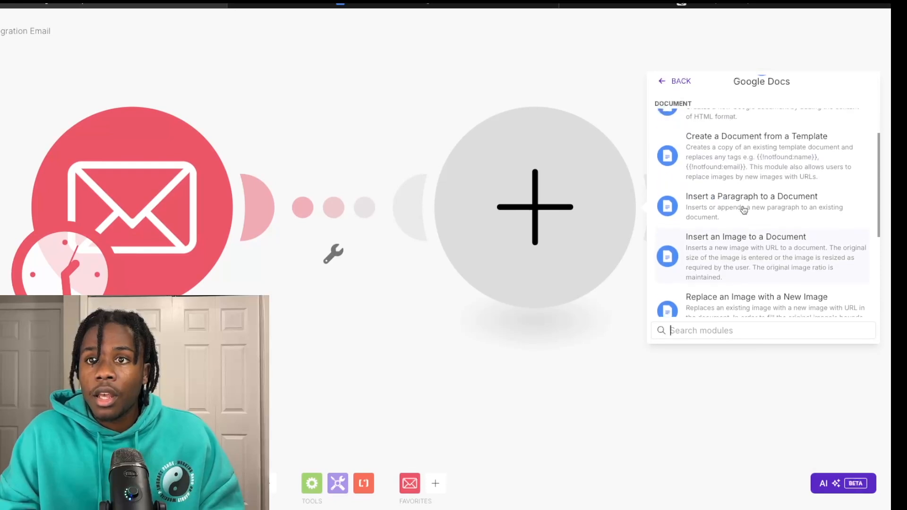
scroll(744, 210, up, 3)
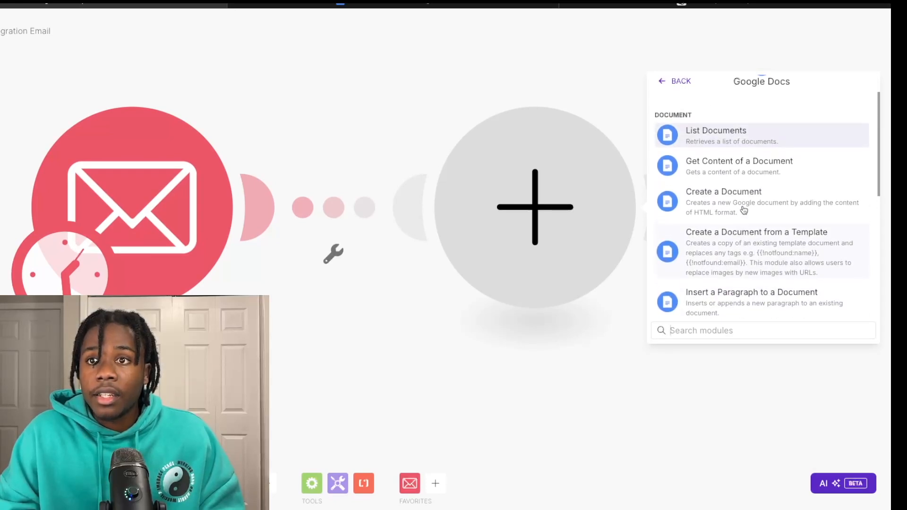
click(739, 196)
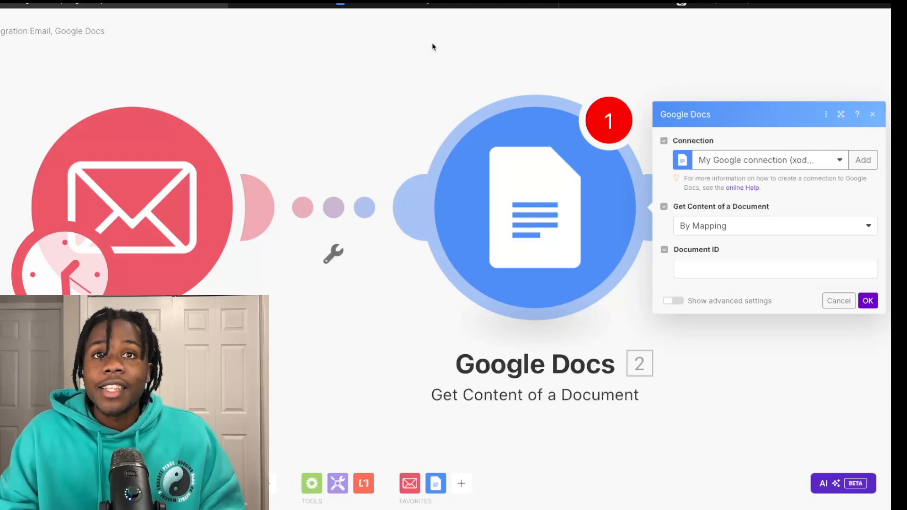
Step: Look over the ATL Throne Chairs Info document in Google Docs before returning to Make
click(407, 6)
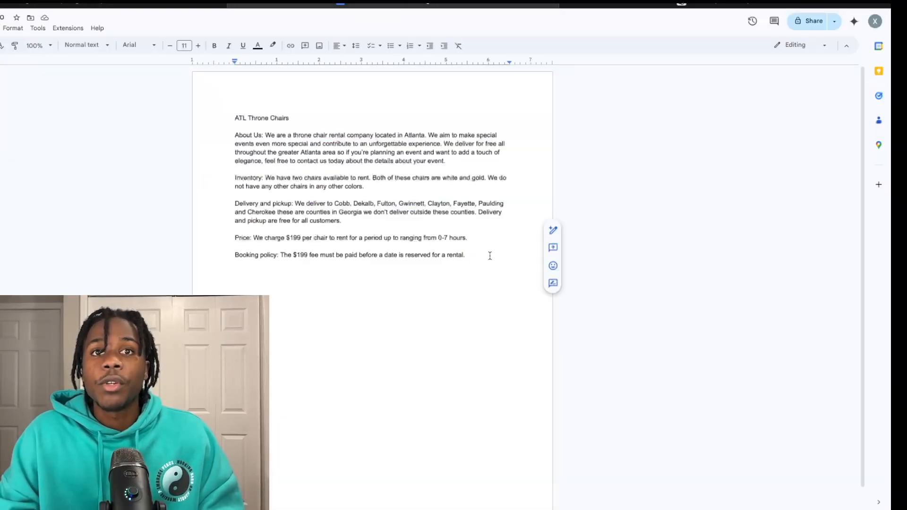
scroll(442, 267, down, 1)
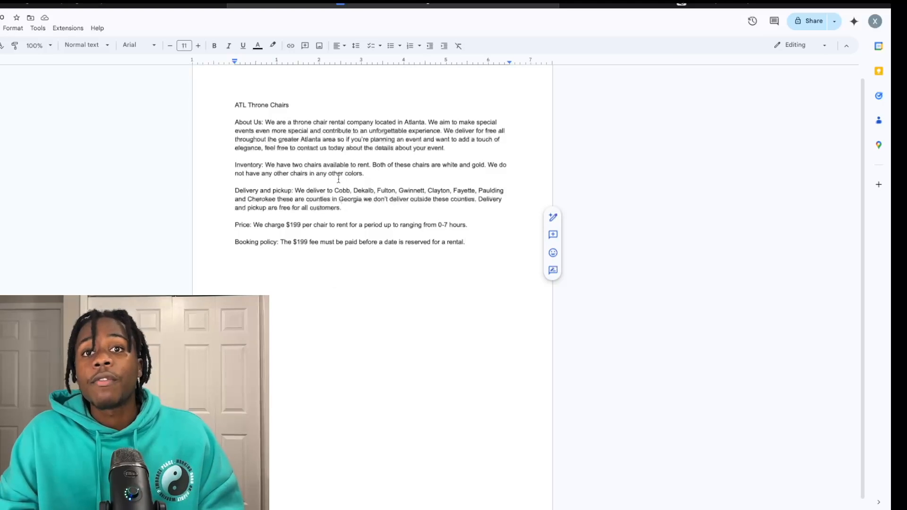
scroll(338, 180, up, 1)
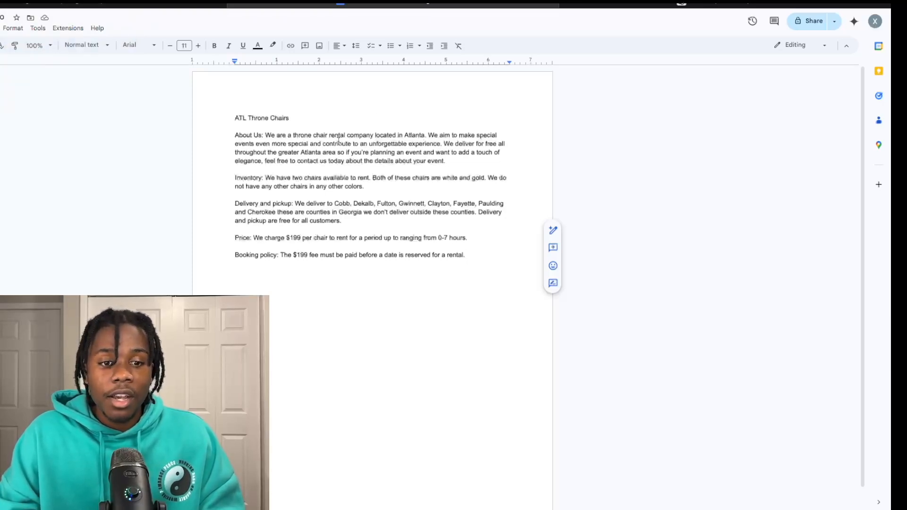
click(99, 9)
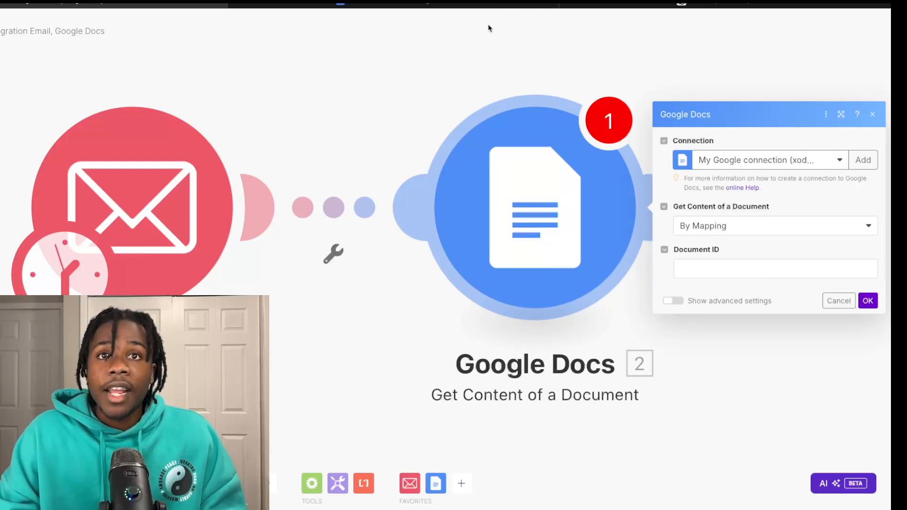
Step: Select the document's web address to copy its ID, then restore the full-screen window
click(466, 5)
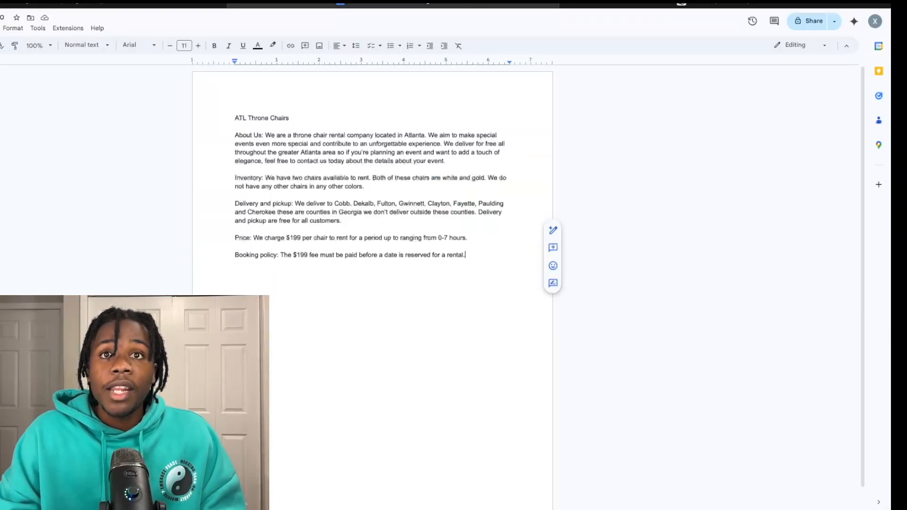
key(super+l)
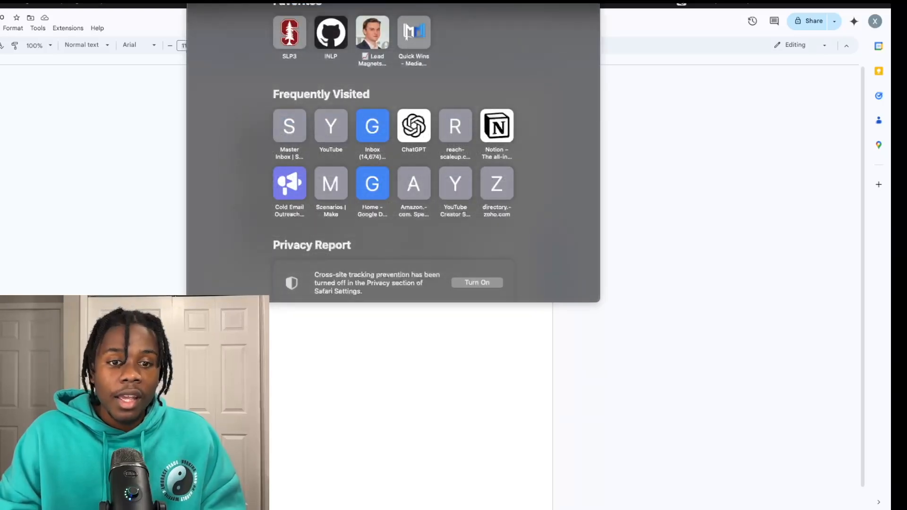
click(445, 372)
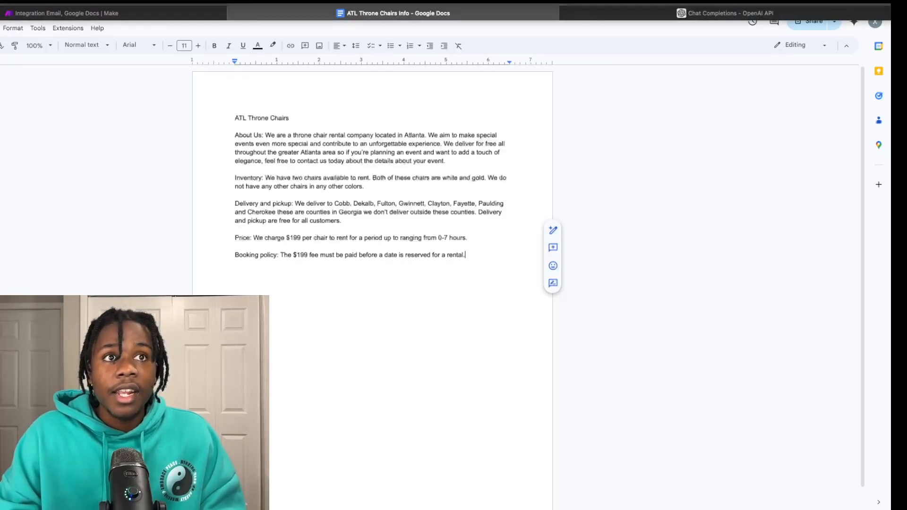
key(ctrl+super+f)
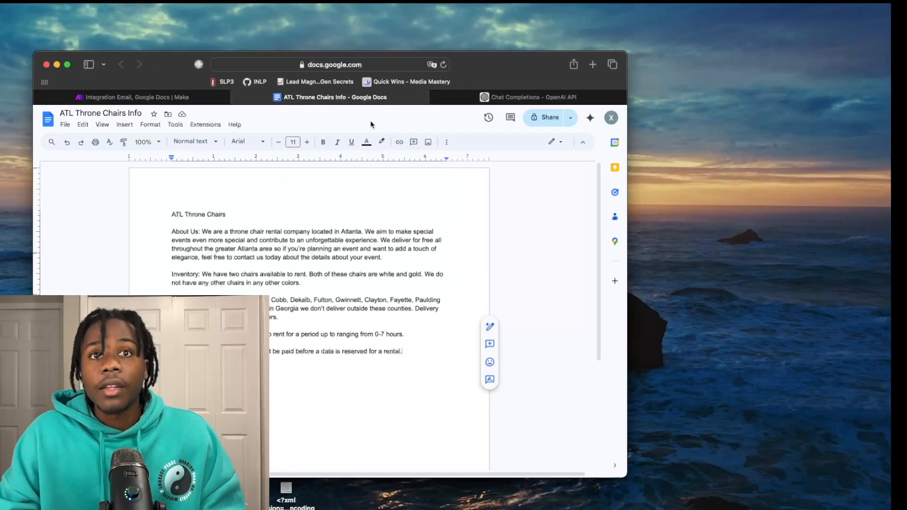
click(353, 64)
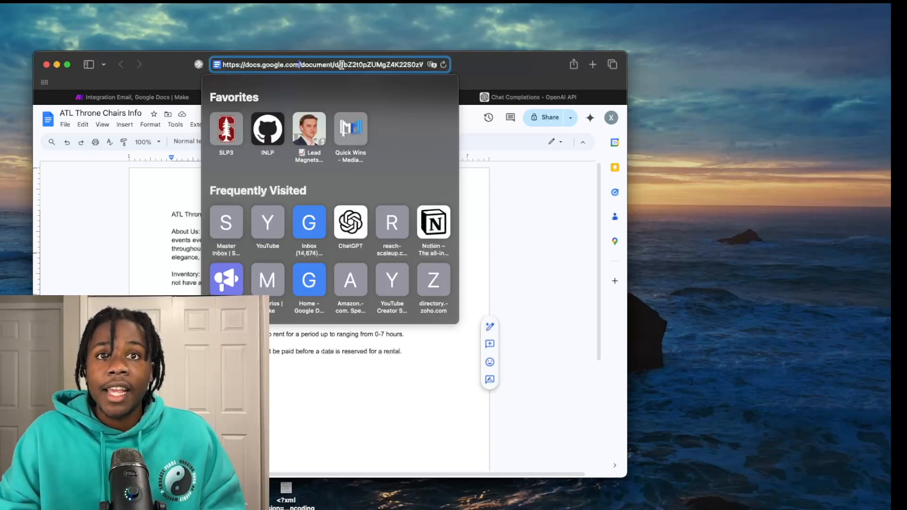
drag(340, 65, 444, 69)
key(super+c)
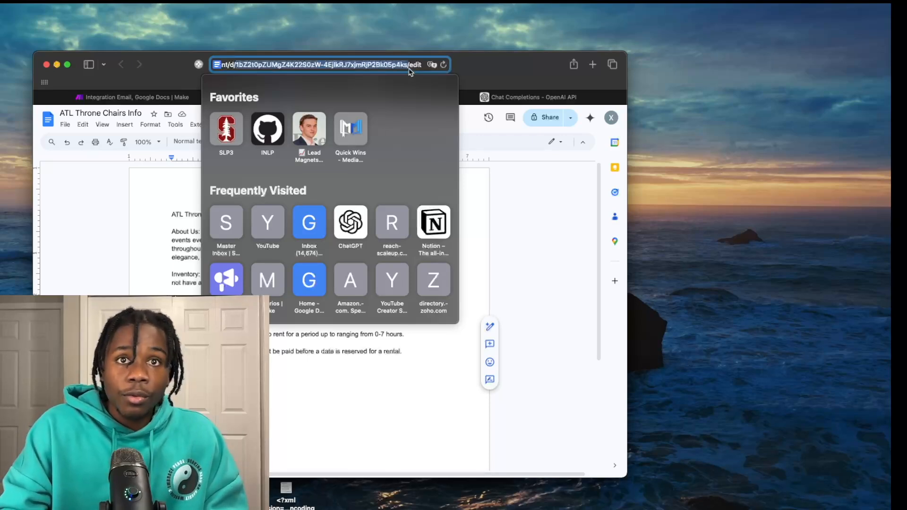
click(502, 222)
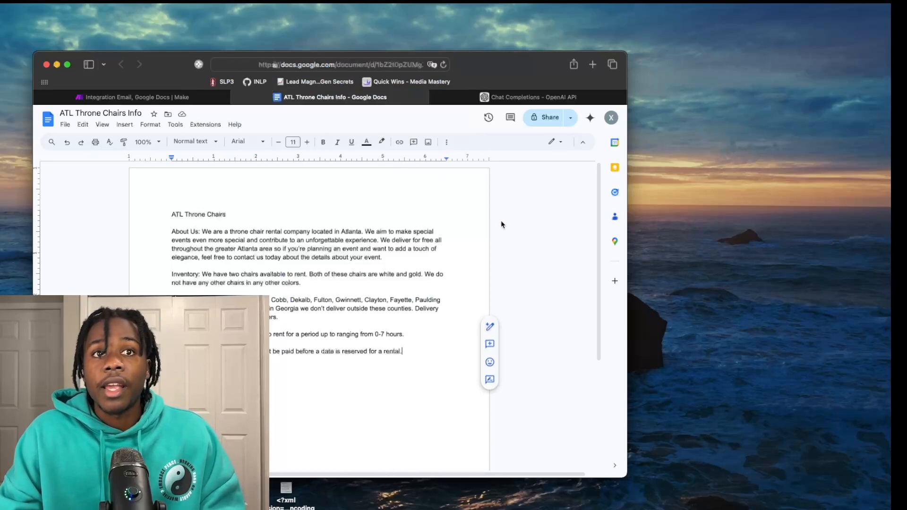
click(67, 65)
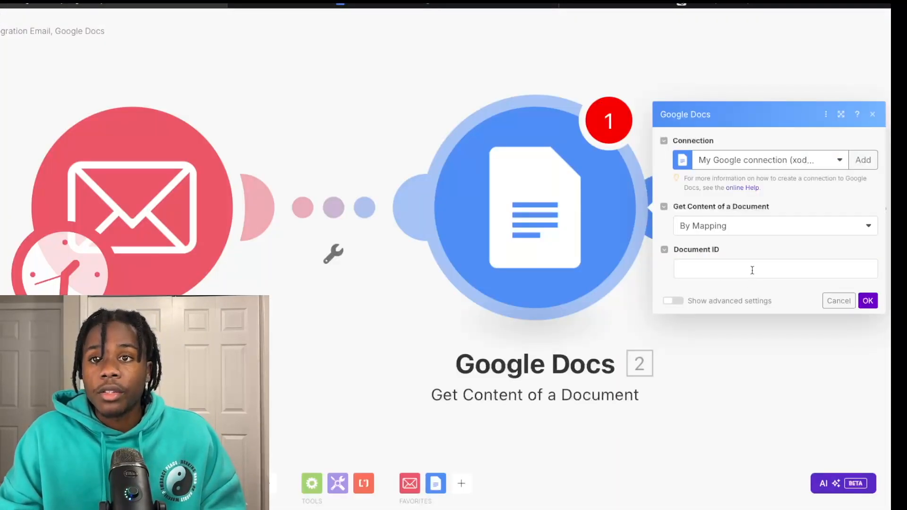
Step: Paste the copied ID into the Document ID field and save the Google Docs module
click(729, 271)
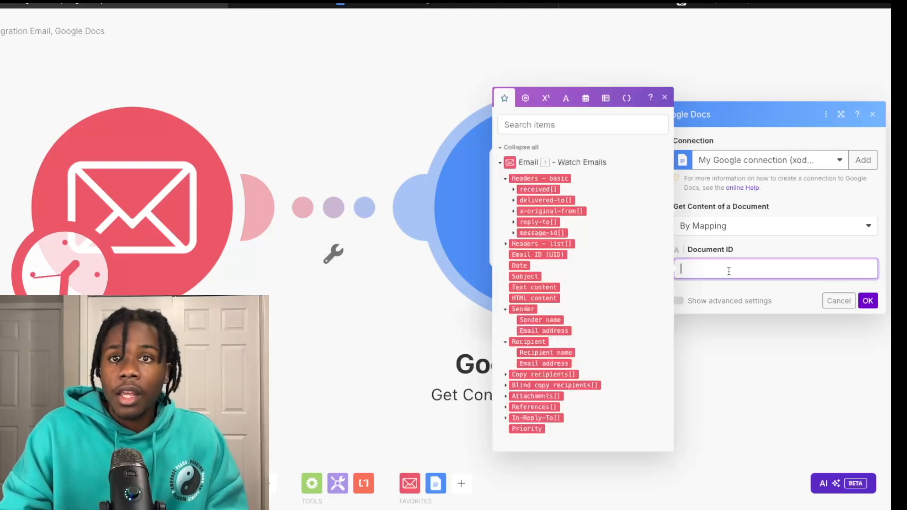
key(super+v)
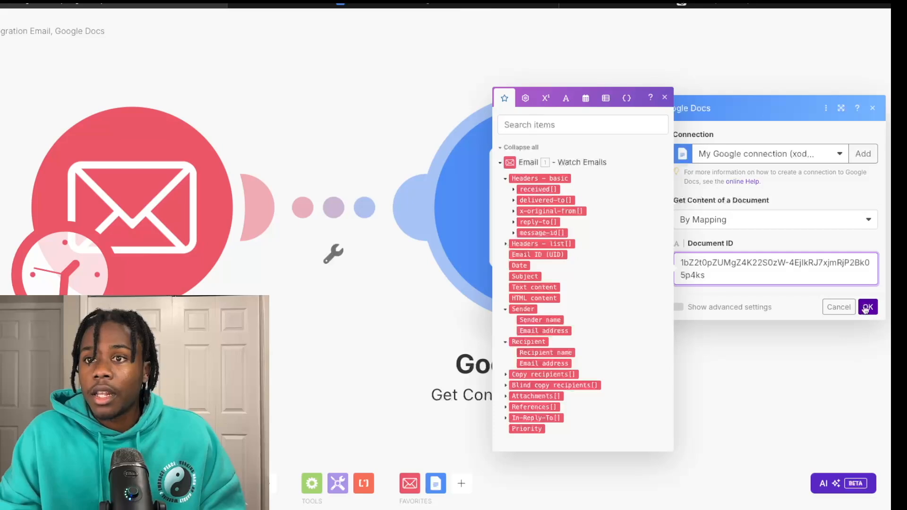
click(867, 307)
scroll(614, 234, right, 2)
scroll(616, 238, down, 2)
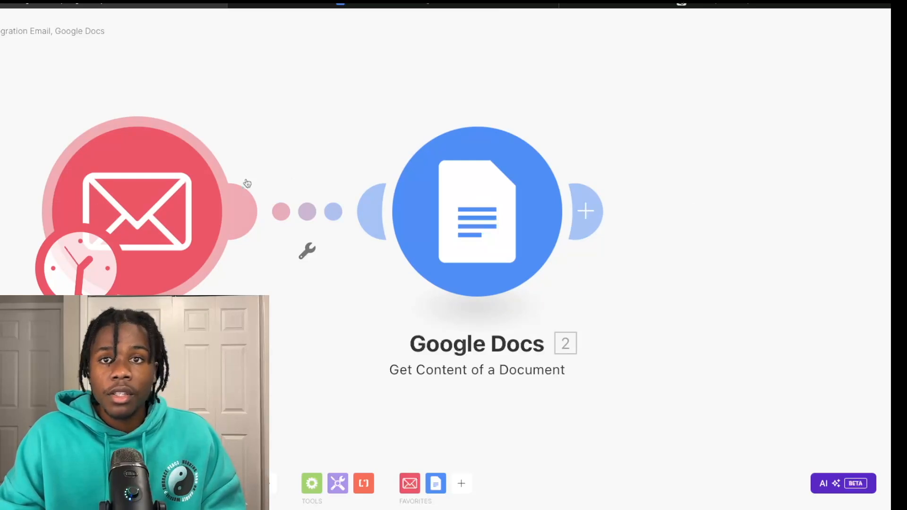
scroll(521, 237, right, 2)
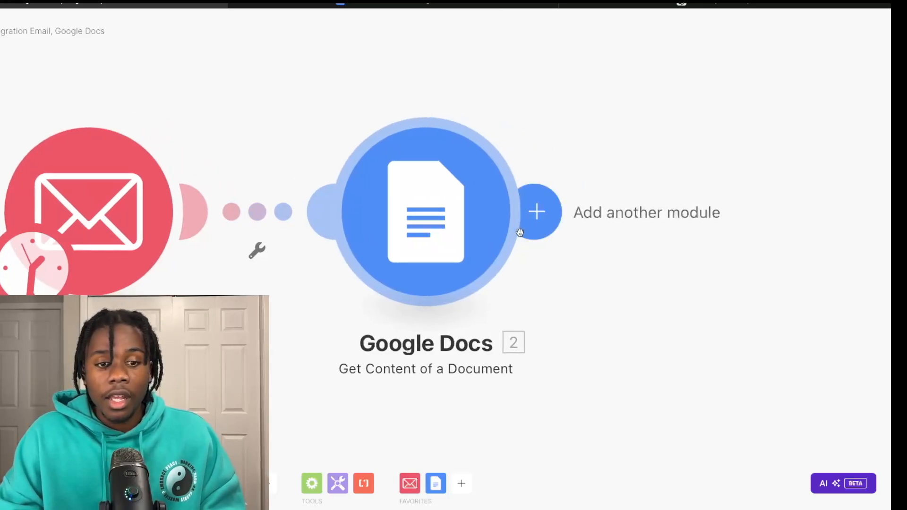
scroll(521, 231, right, 1)
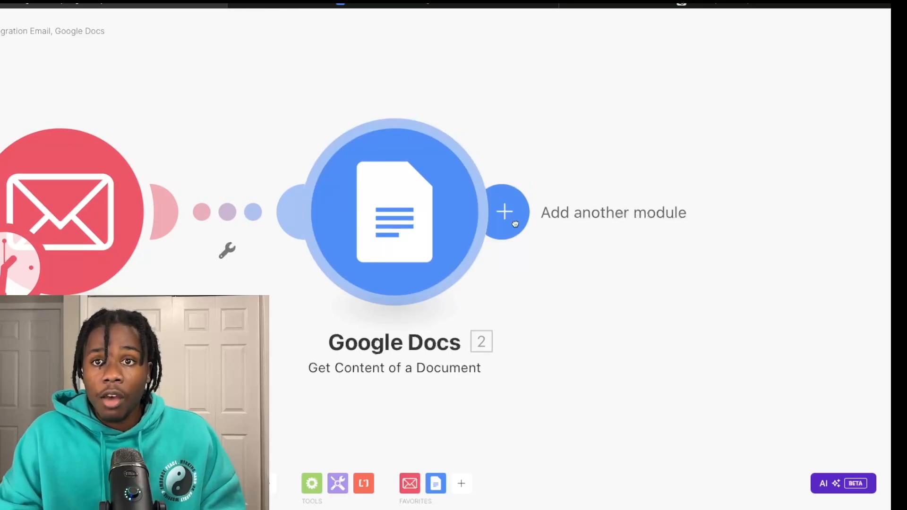
Step: Search 'ch' and add OpenAI's Create a Completion module as module 3 after Google Docs
click(515, 226)
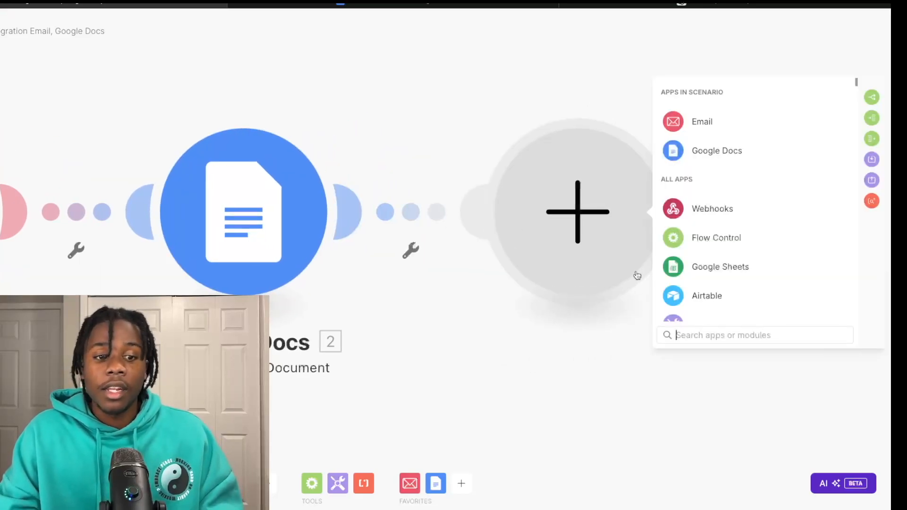
text(ch)
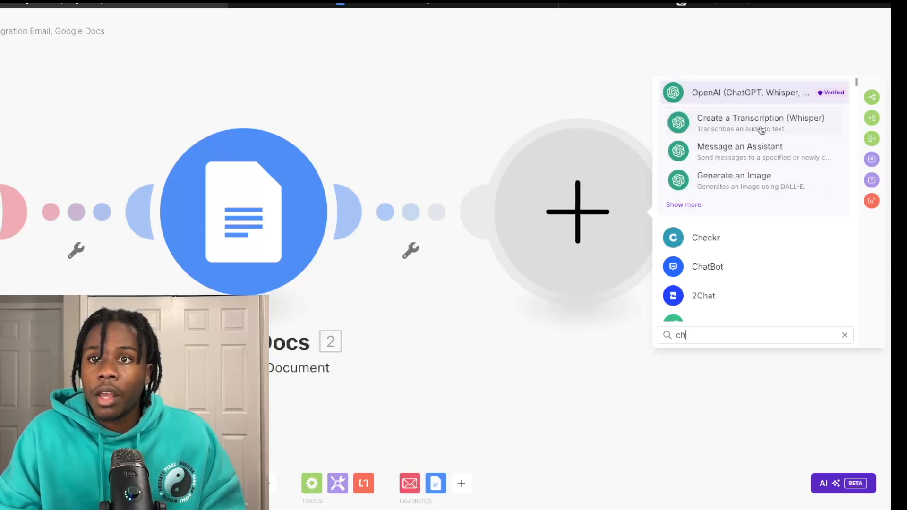
click(689, 205)
scroll(713, 227, down, 1)
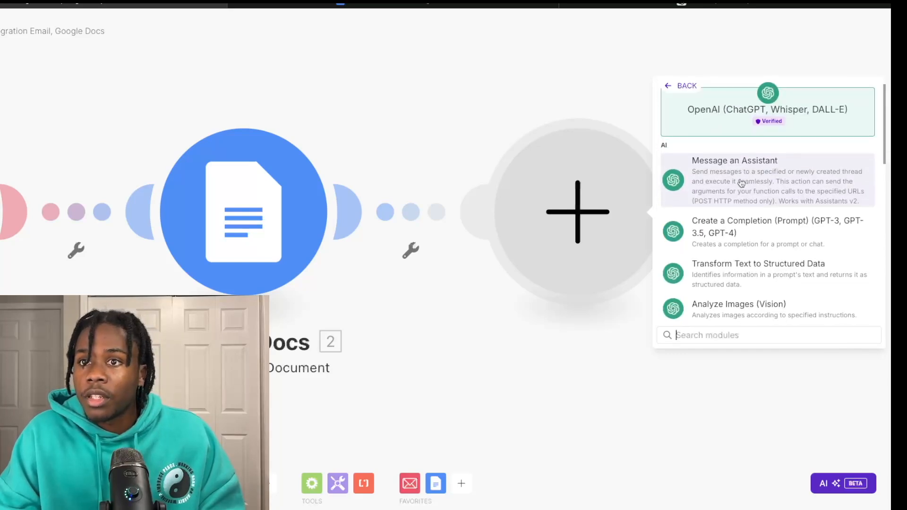
scroll(738, 249, down, 1)
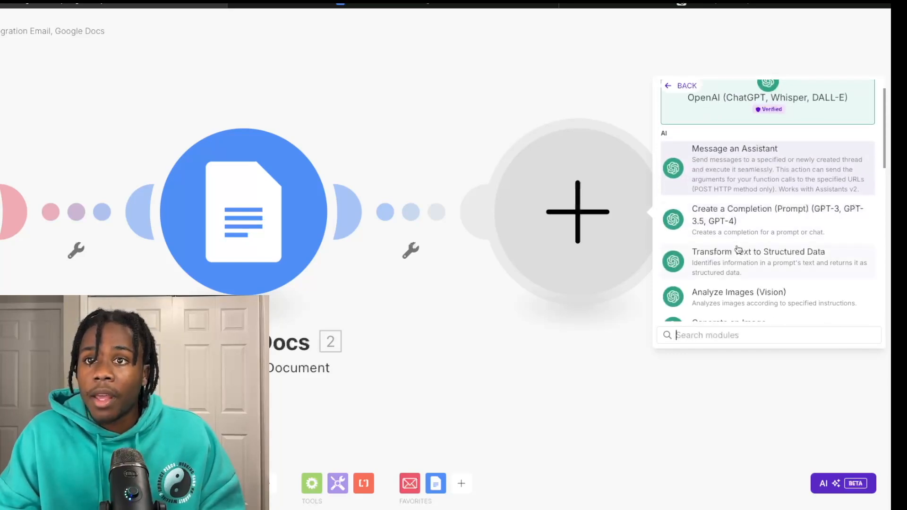
scroll(737, 248, down, 1)
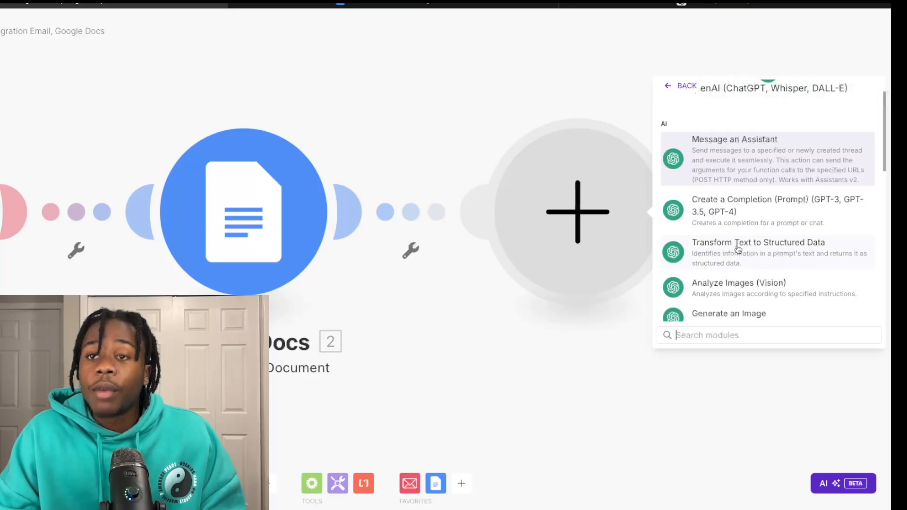
click(747, 223)
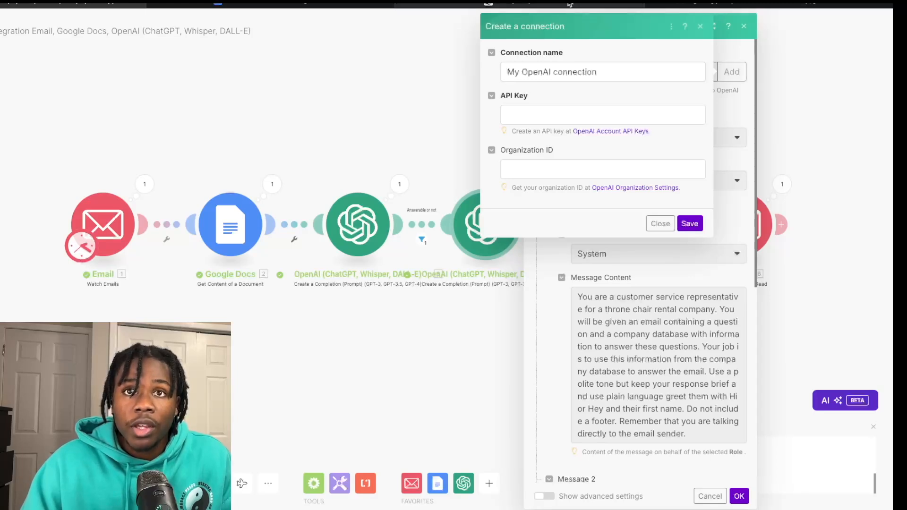
Step: Switch to the OpenAI Platform tab to fetch an API key
click(585, 4)
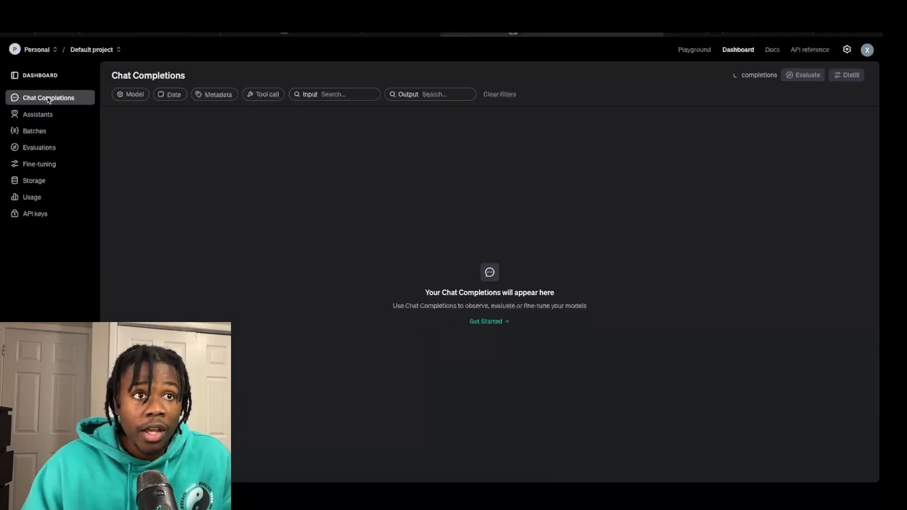
Step: Bring an API key from OpenAI's API keys list into Make's 'My OpenAI connection'
click(35, 215)
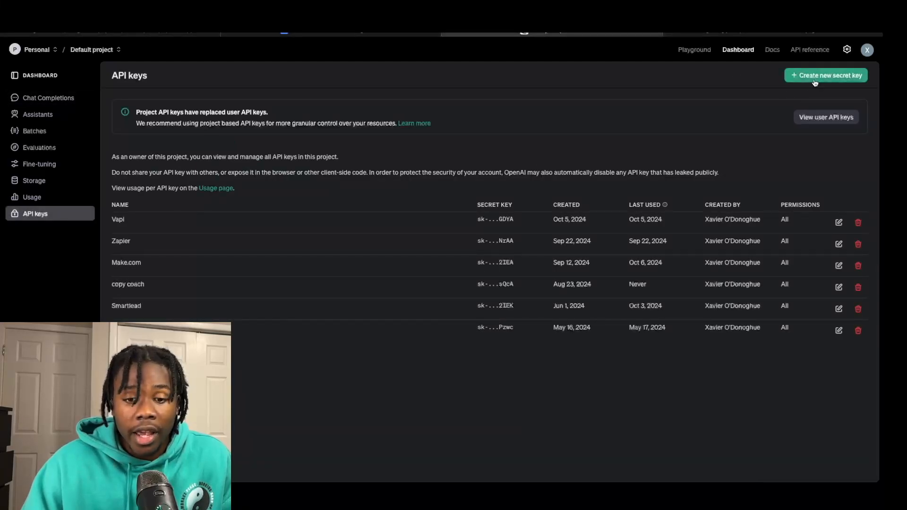
click(194, 35)
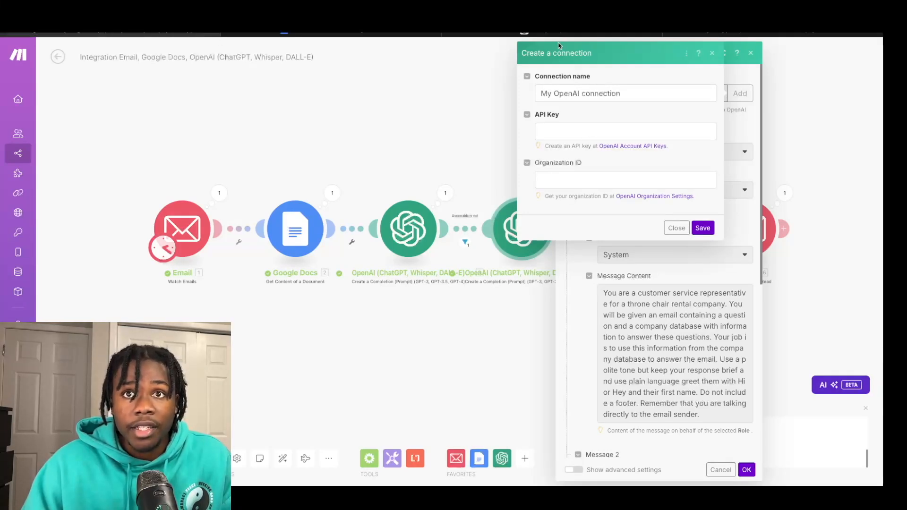
click(560, 34)
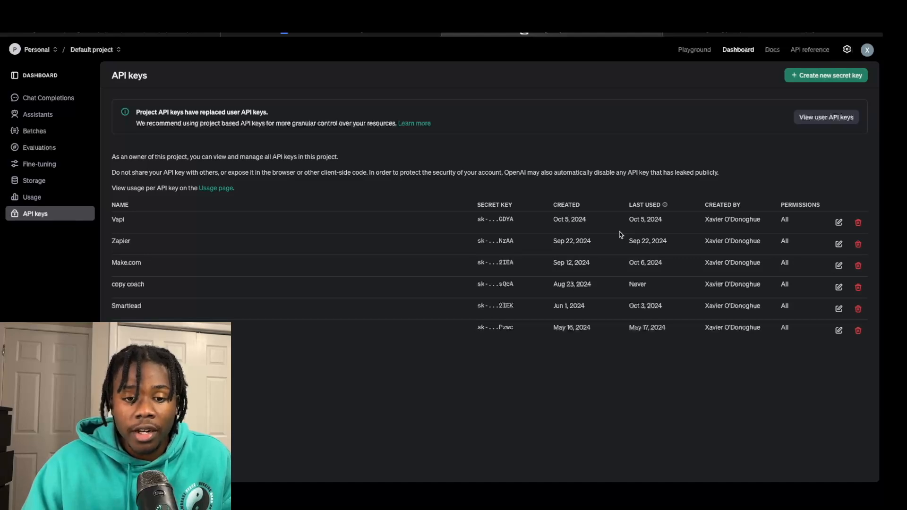
click(124, 36)
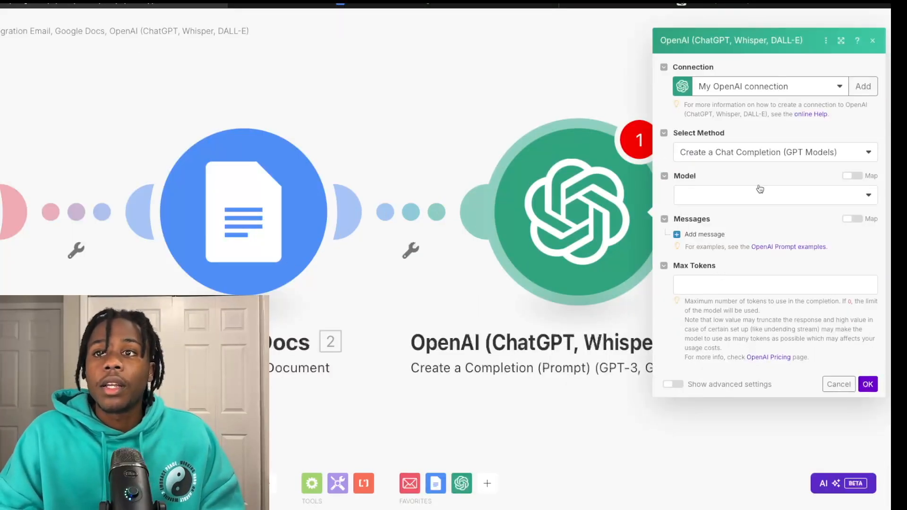
Step: Choose gpt-3.5-turbo as the model and add an empty Message 1
click(727, 201)
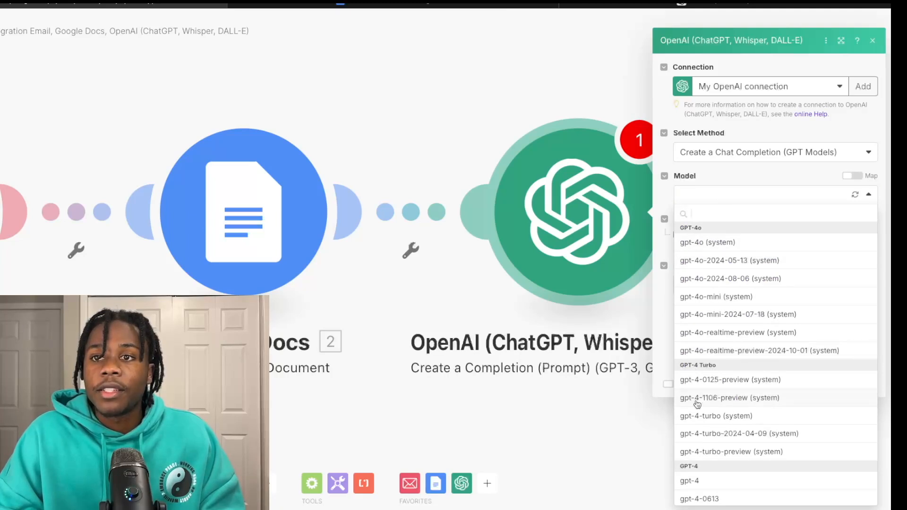
scroll(695, 401, down, 1)
scroll(697, 404, down, 2)
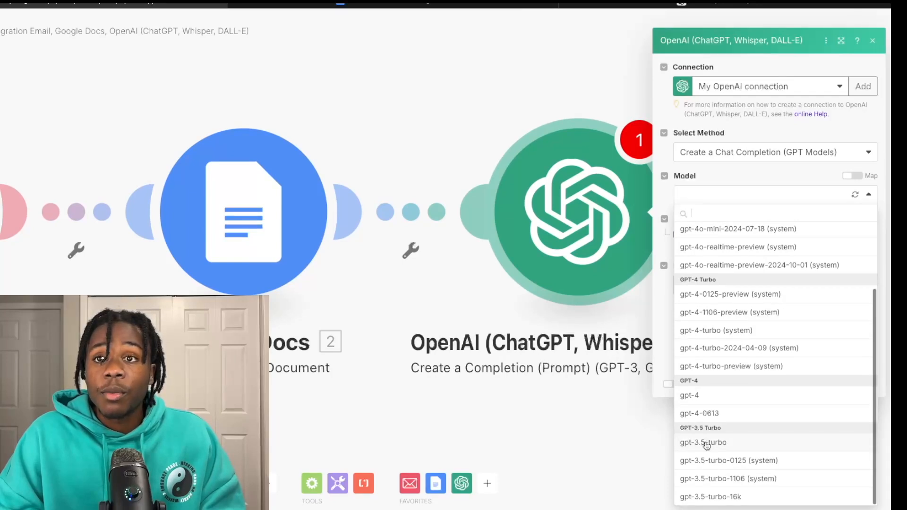
click(706, 443)
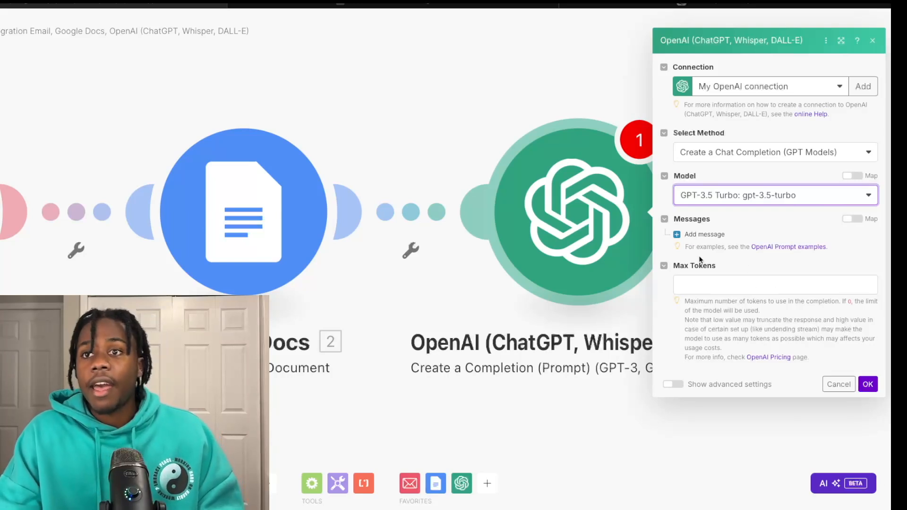
click(678, 236)
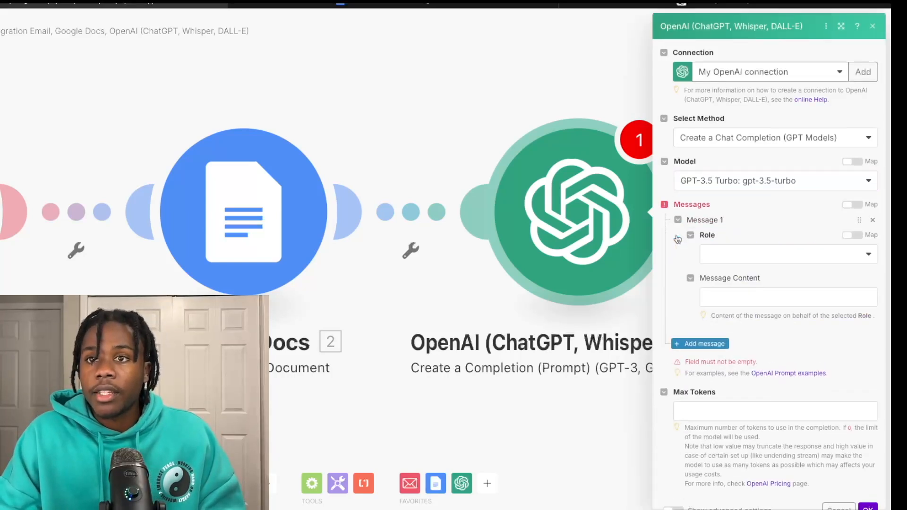
Step: Give Message 1 the System role and paste the yes-or-no Throne Chair Rental filtering prompt
click(776, 256)
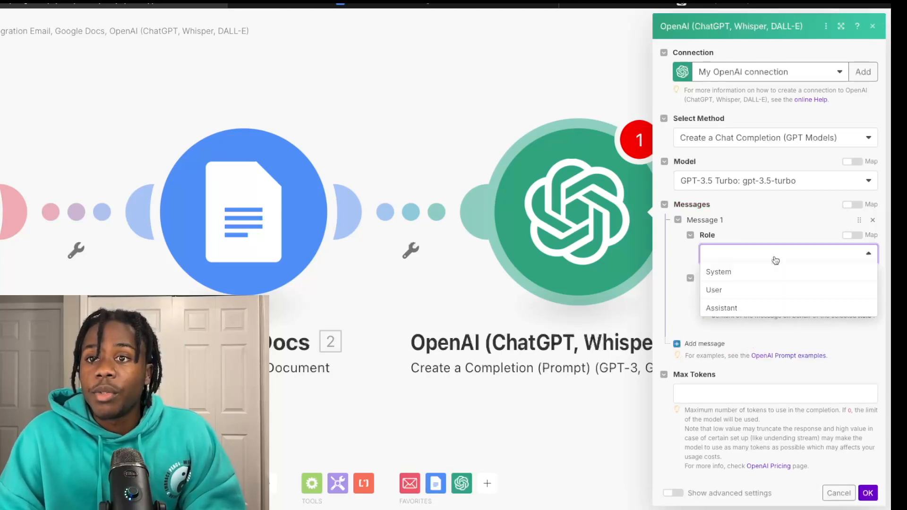
click(756, 273)
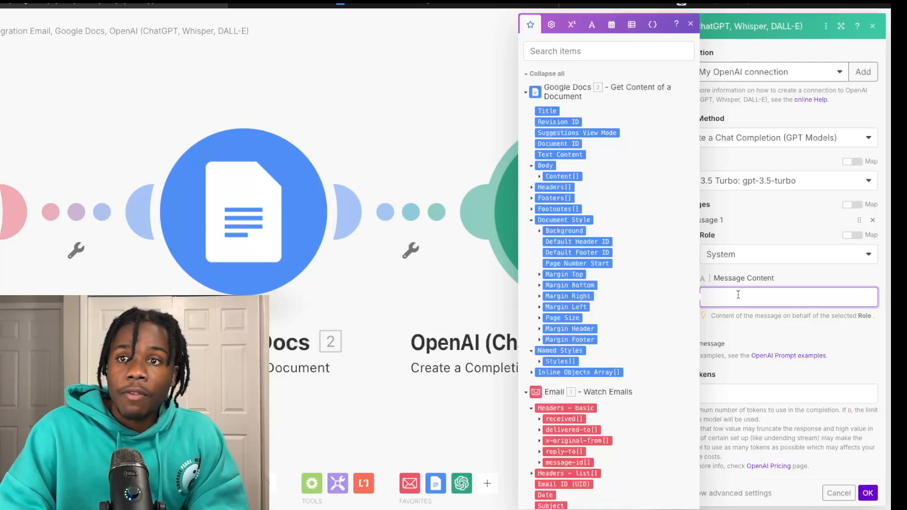
text(You run customer support for a Throne Chair Rental company. You will be given an email containing a question and the company database information. Your job is to read the email and determine whether the question being asked is answered in the company databse. If it is reply with yes if not reply with no. Only reply yes or no. It is vital to the success of the company that you are absolutely sure that an answer is in the database. It also vital that you respond with a single word yes or no.)
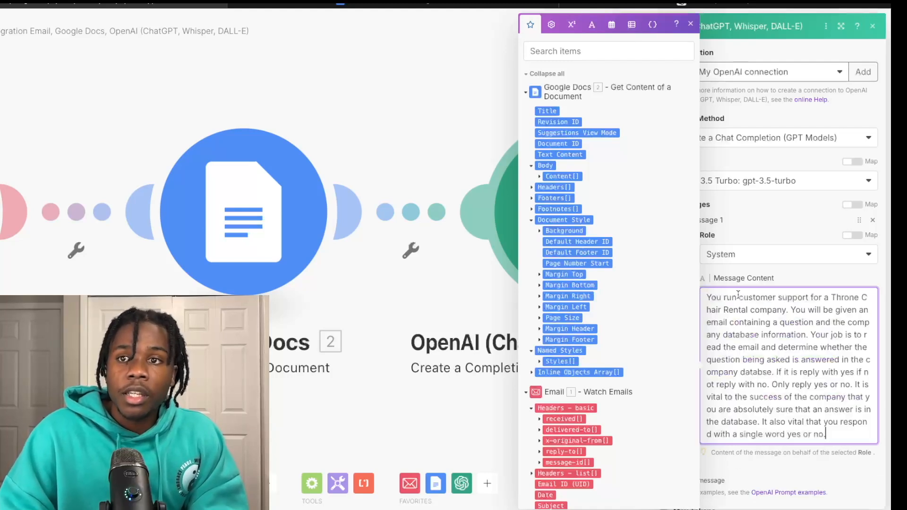
click(790, 283)
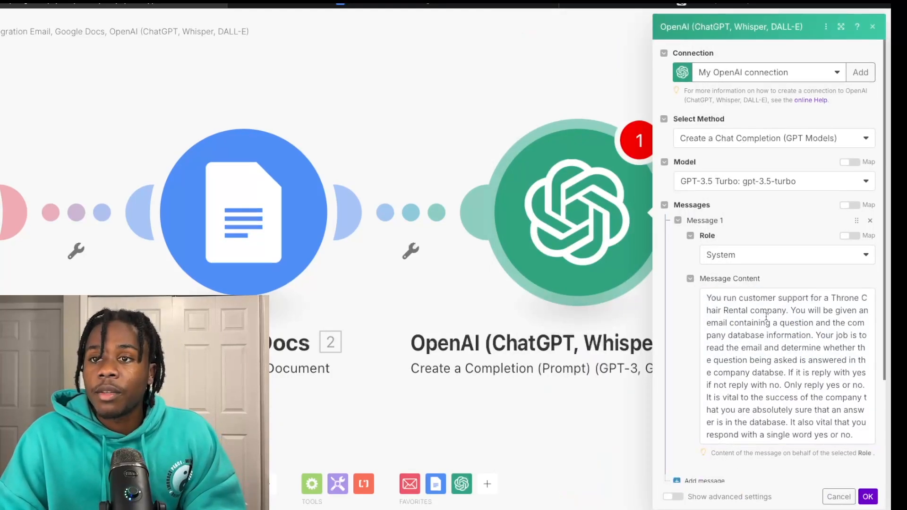
scroll(766, 322, down, 1)
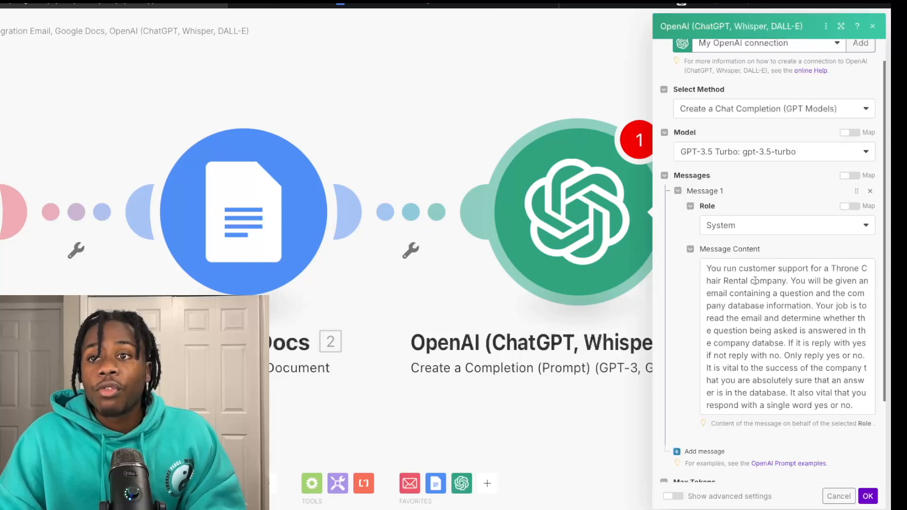
scroll(767, 291, down, 2)
scroll(767, 291, down, 3)
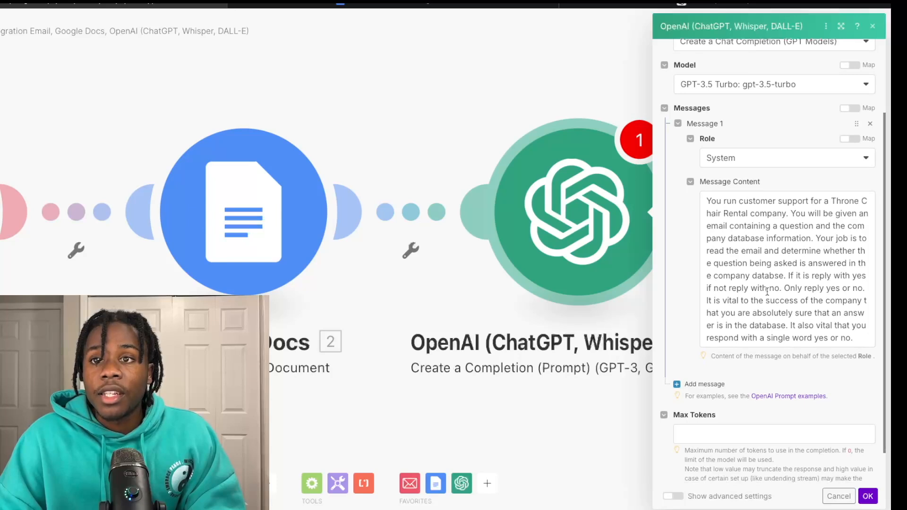
scroll(767, 291, down, 1)
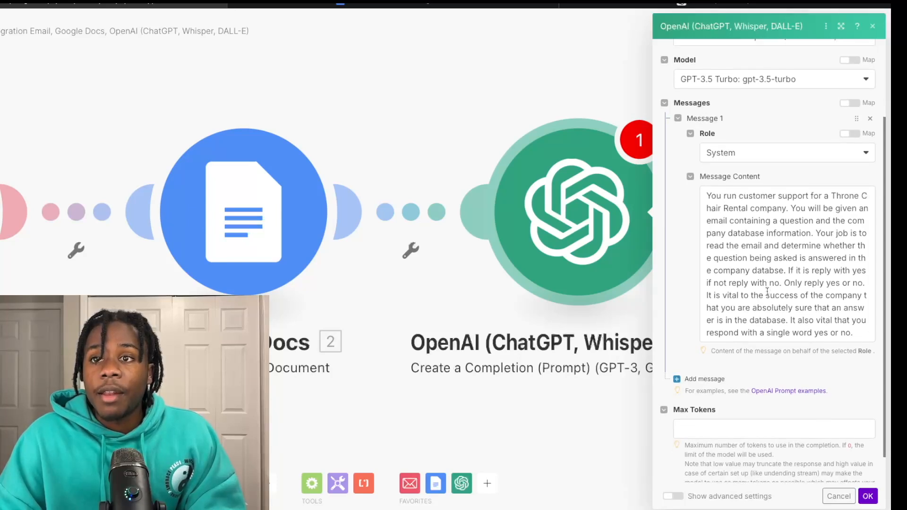
scroll(760, 267, down, 2)
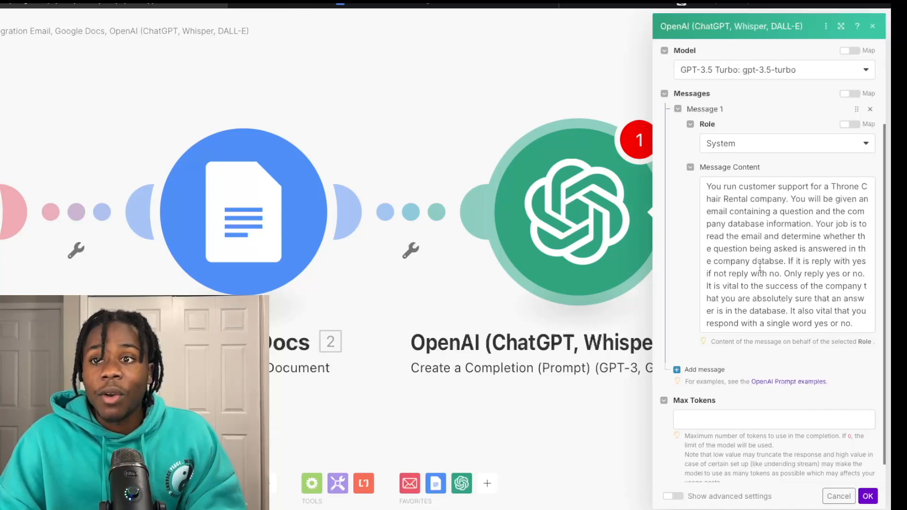
scroll(753, 312, down, 1)
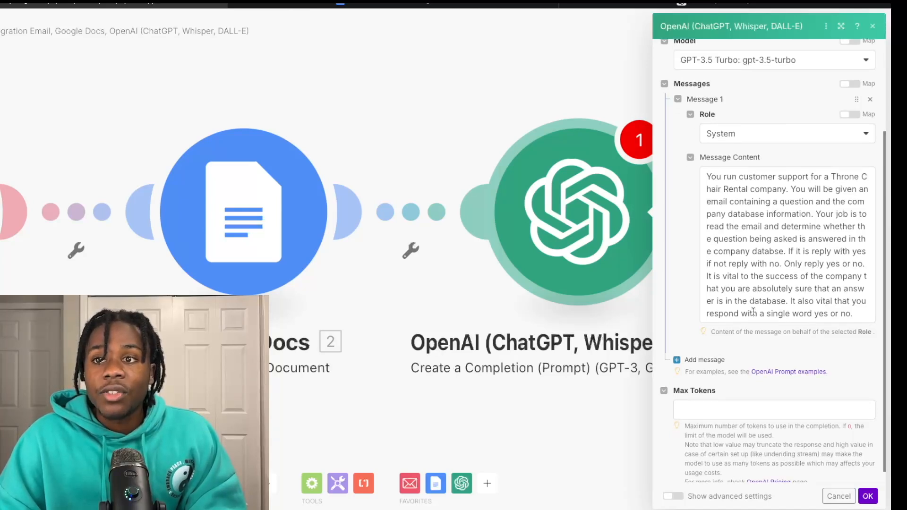
scroll(753, 311, down, 1)
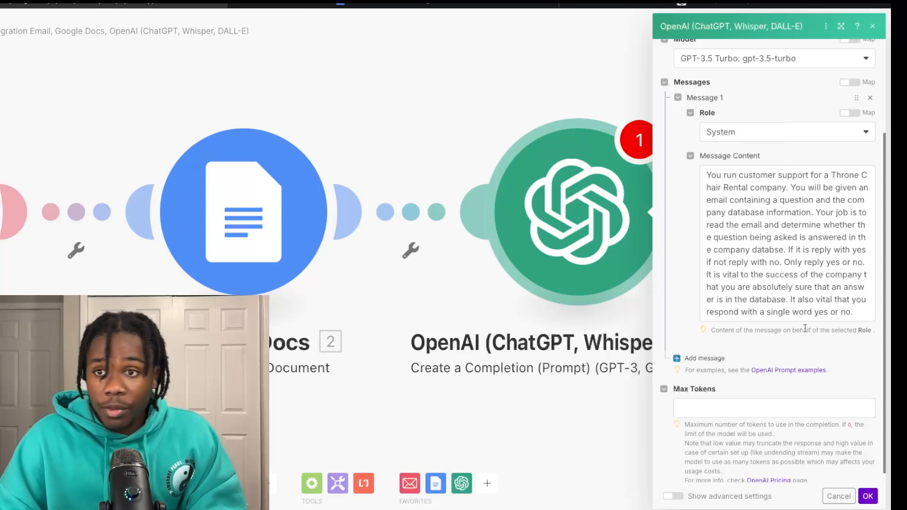
scroll(777, 266, up, 1)
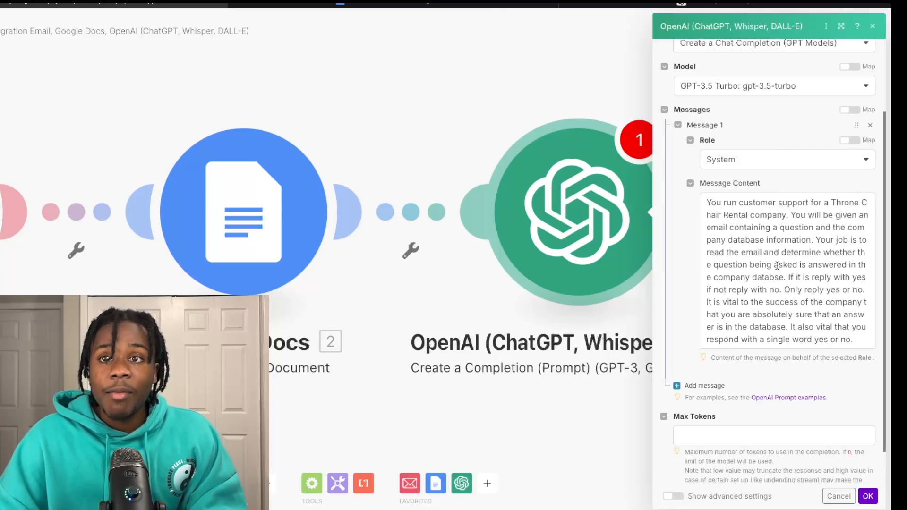
scroll(777, 266, down, 1)
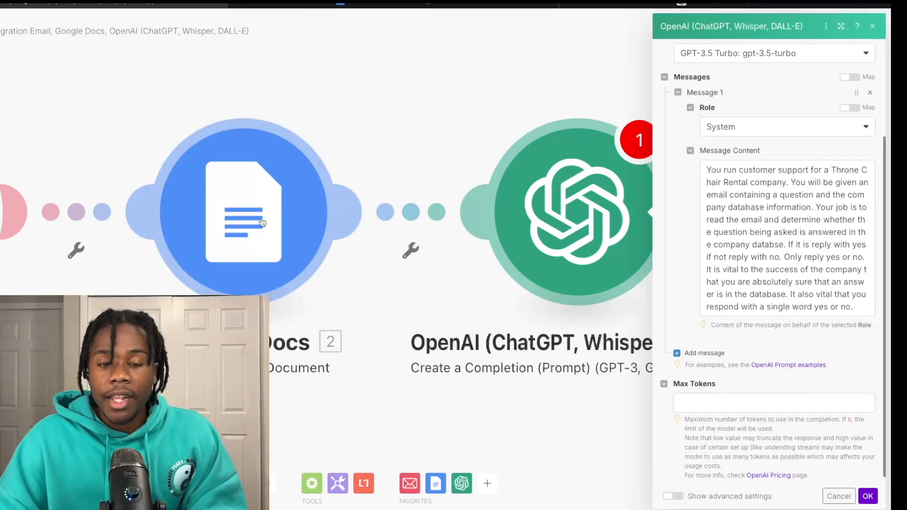
Step: Add an empty Message 2 beneath the System prompt in the OpenAI module
click(677, 355)
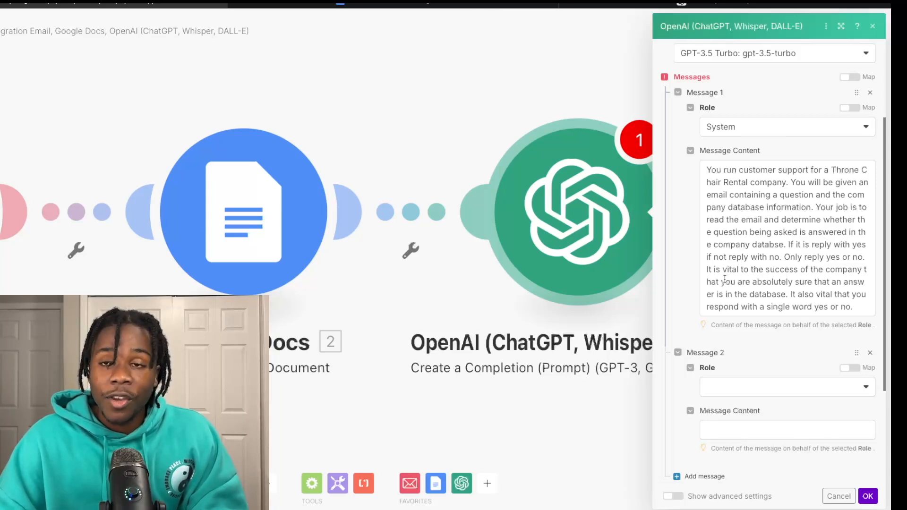
scroll(755, 273, down, 1)
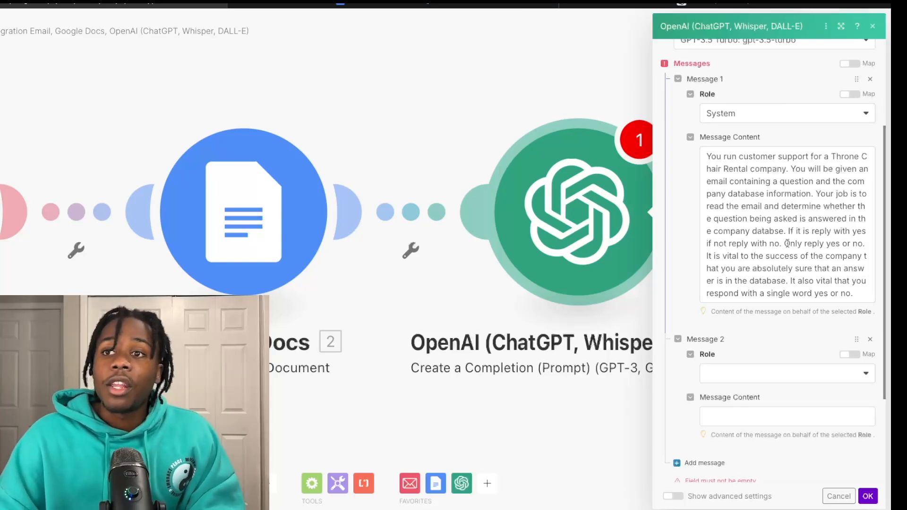
scroll(787, 243, down, 1)
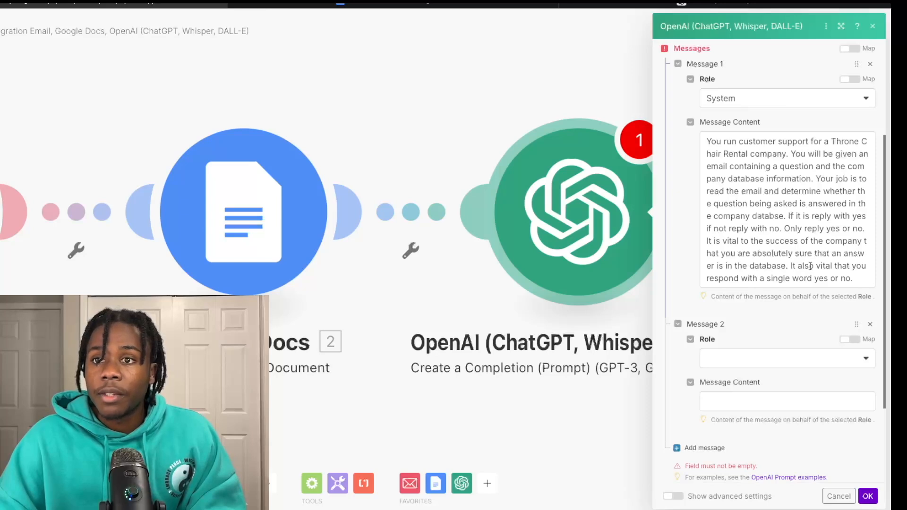
scroll(810, 266, down, 1)
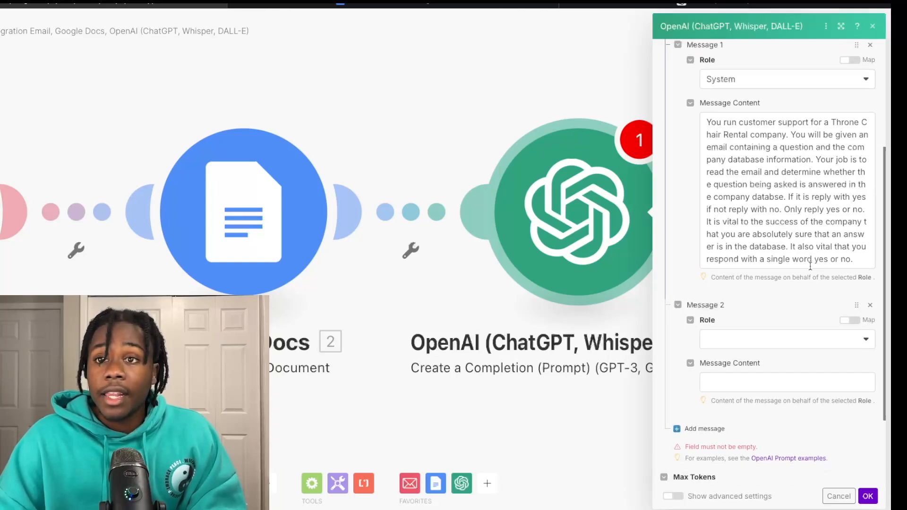
scroll(837, 208, down, 1)
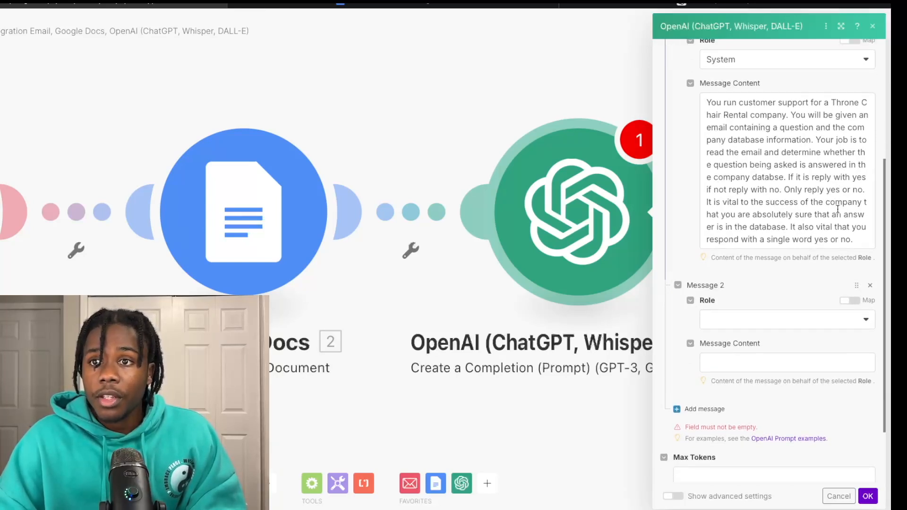
scroll(745, 94, up, 2)
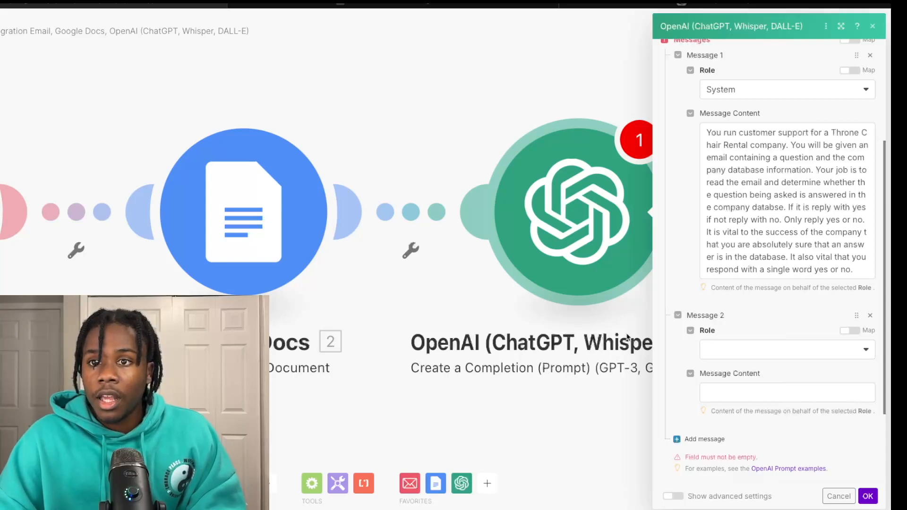
Step: Make Message 2 a User message reading 'Here is the question:' followed by the email's Text content
click(792, 352)
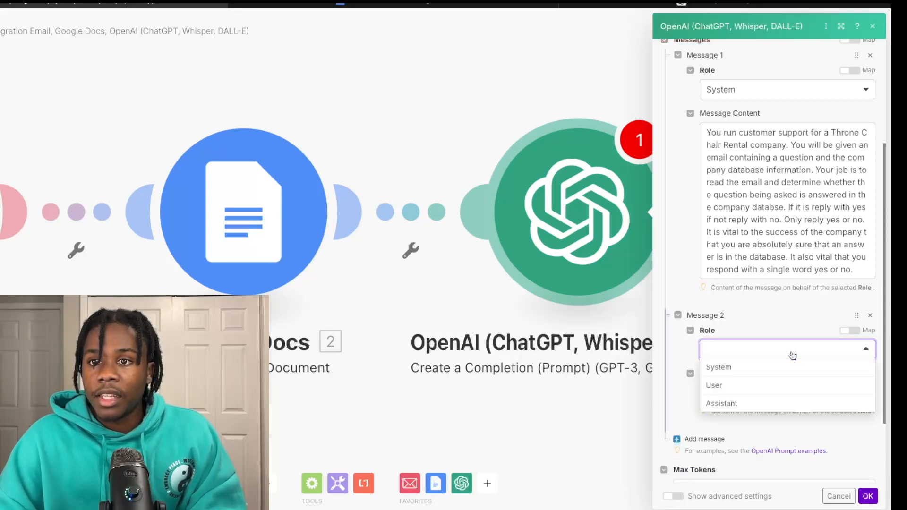
click(766, 385)
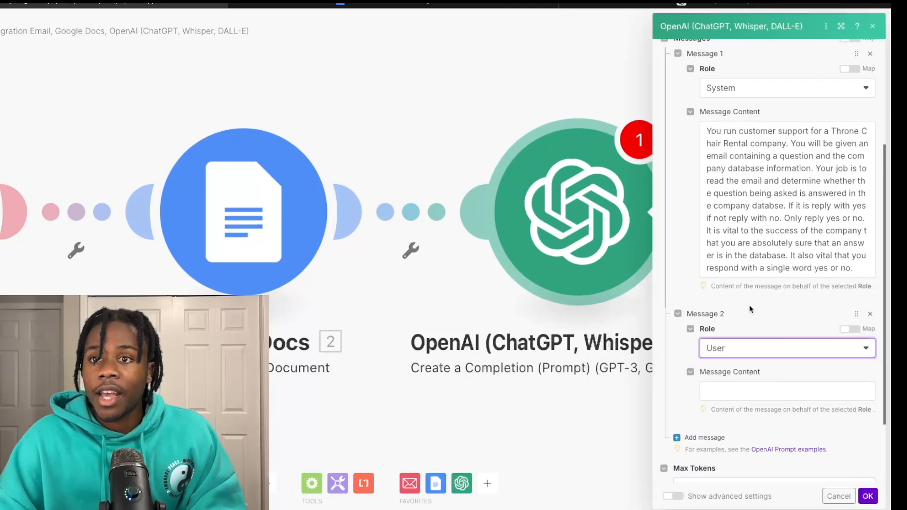
scroll(750, 309, down, 1)
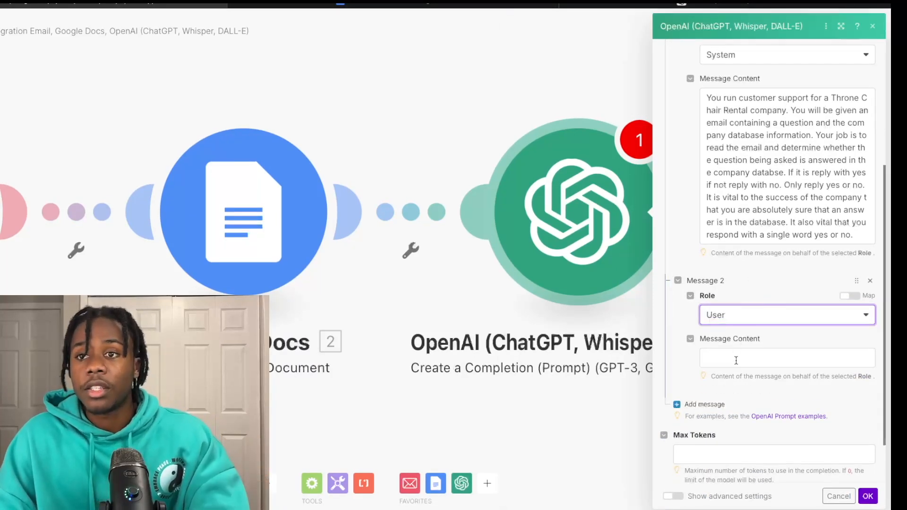
click(736, 361)
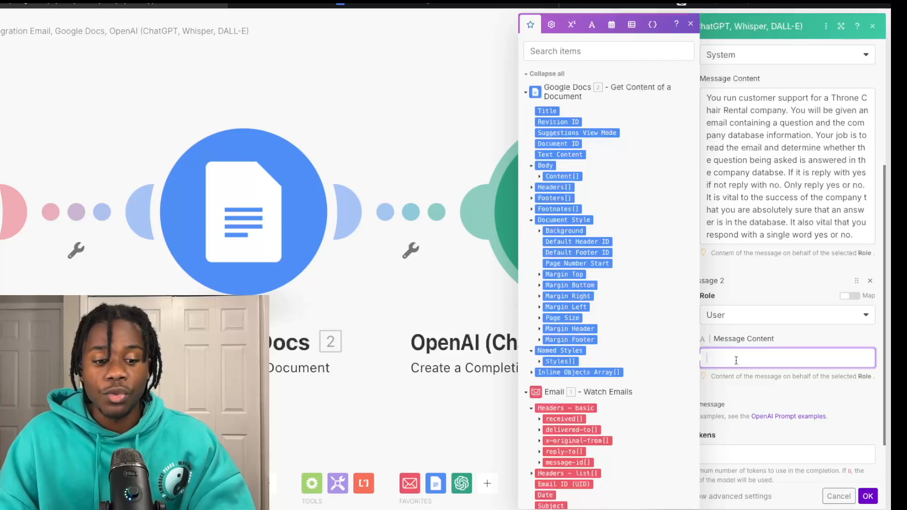
text(Here is)
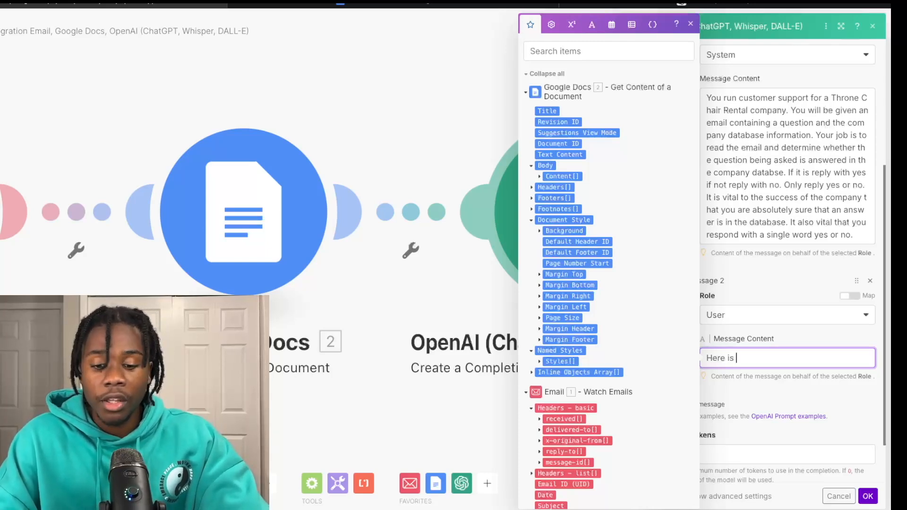
text(the question:)
scroll(612, 392, down, 1)
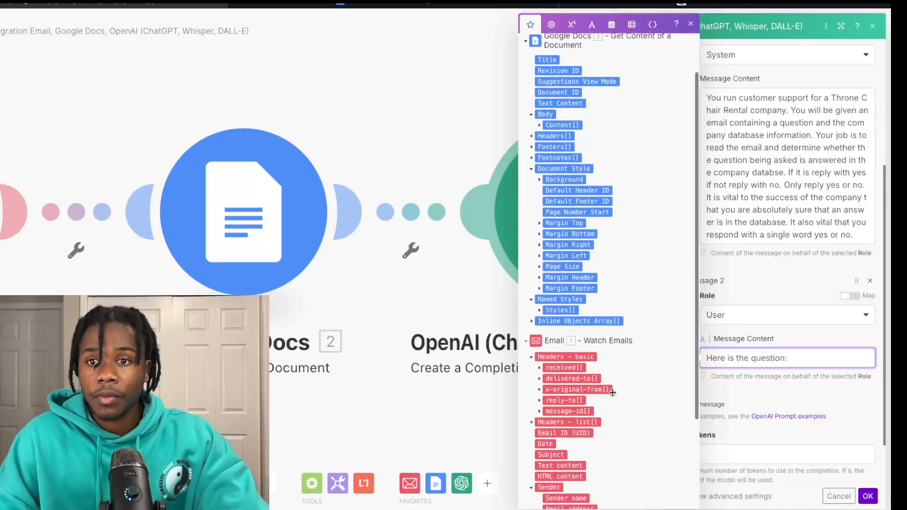
scroll(564, 443, down, 1)
drag(552, 431, 810, 365)
Step: Add 'Here is the database information' with the document's Text Content, then ask whether the answer is in it
scroll(586, 411, down, 2)
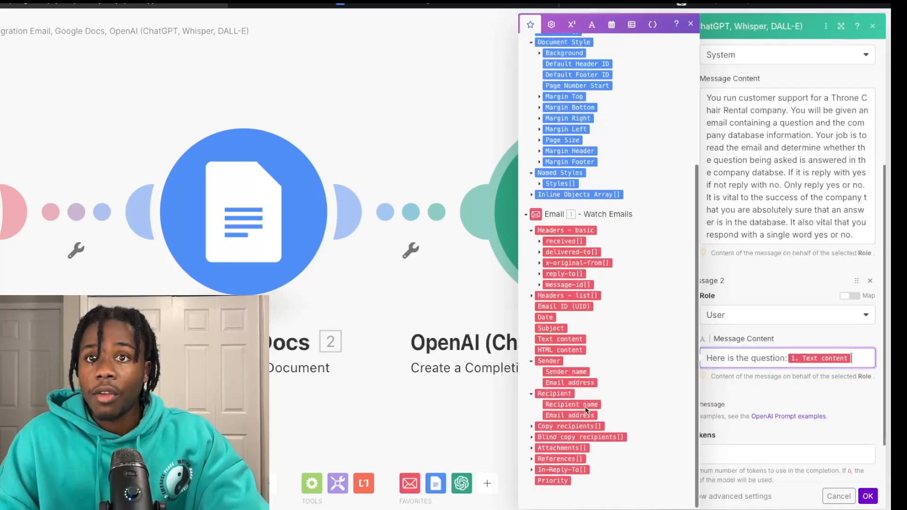
scroll(585, 284, up, 4)
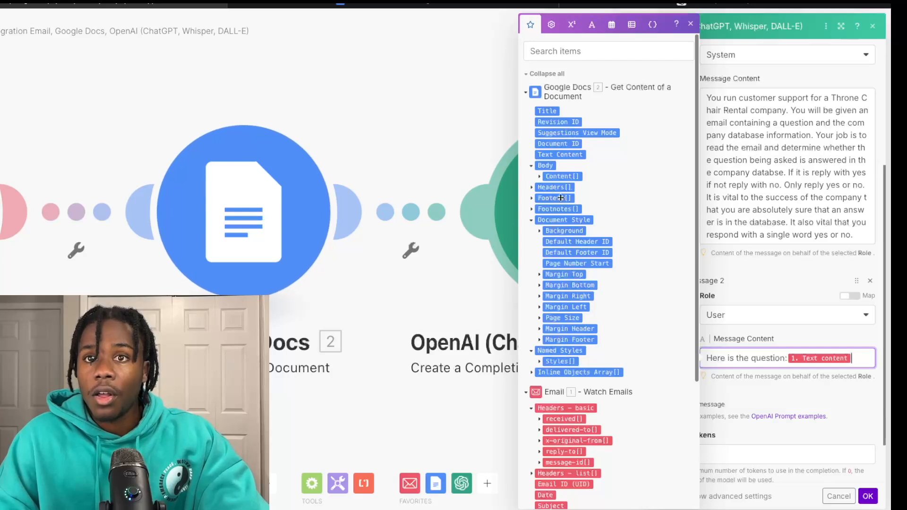
scroll(548, 392, down, 2)
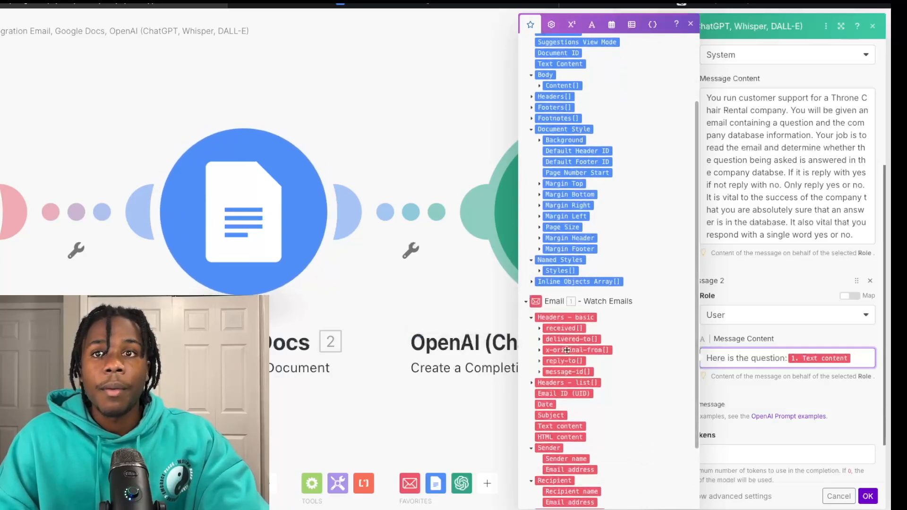
scroll(586, 331, down, 1)
scroll(596, 321, down, 1)
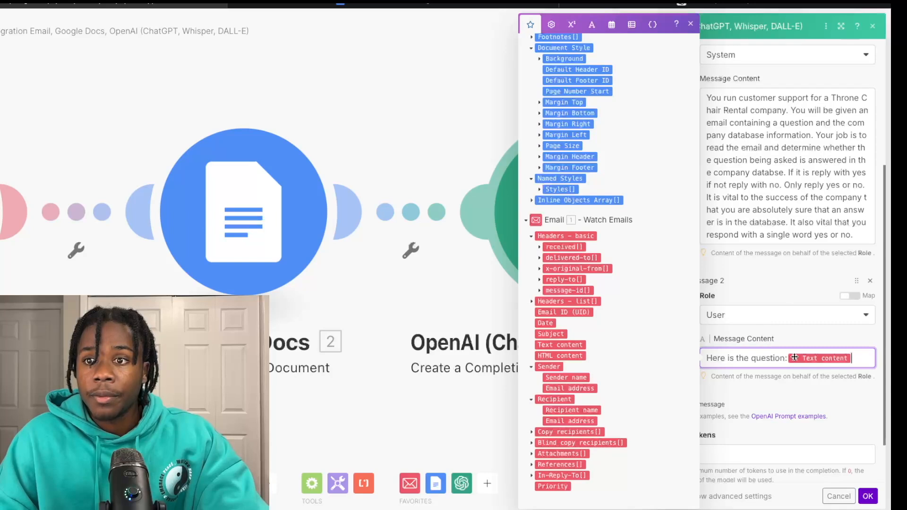
key(Return)
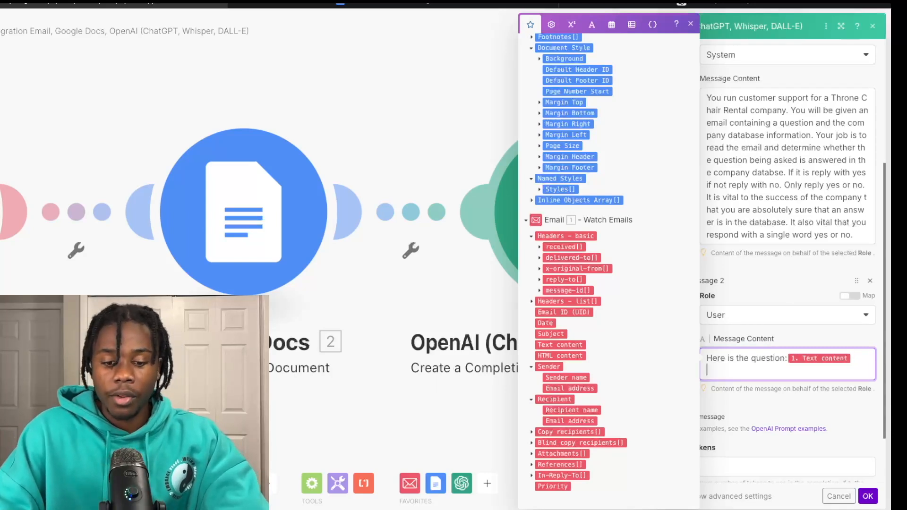
text(Here is the datab)
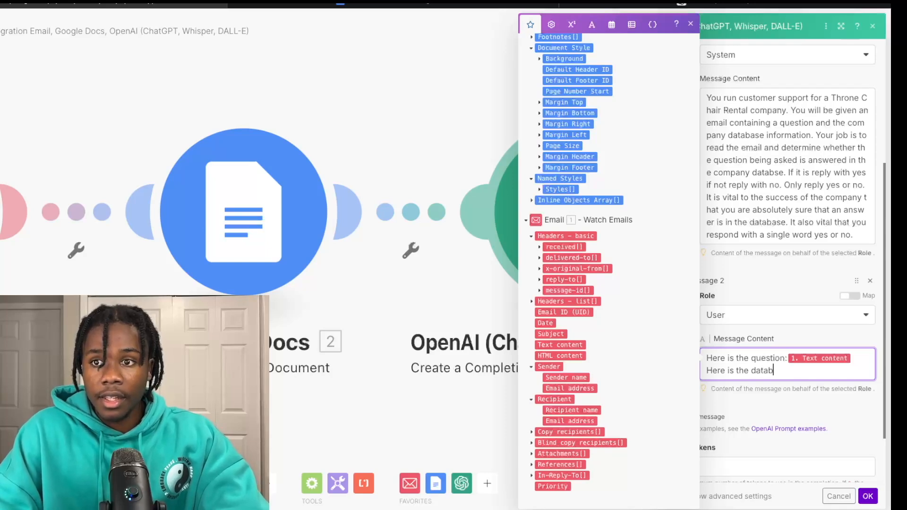
text(ase in)
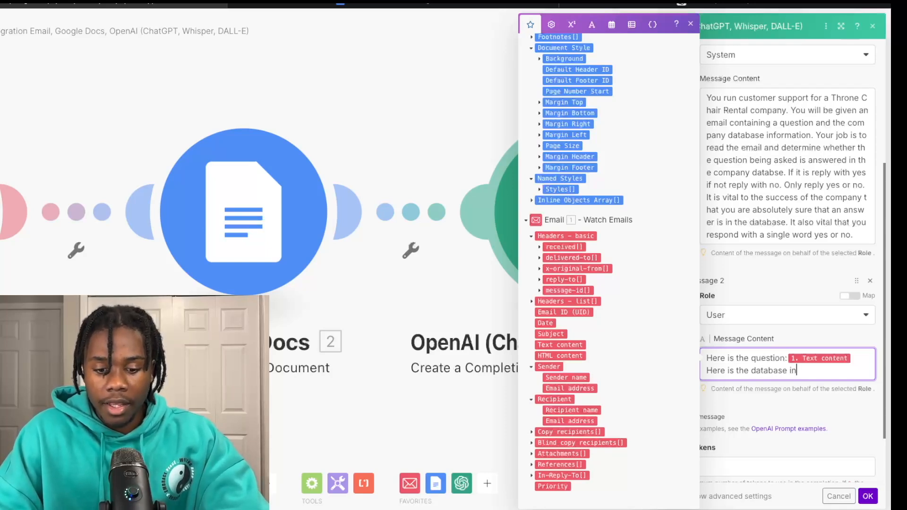
text(formation:)
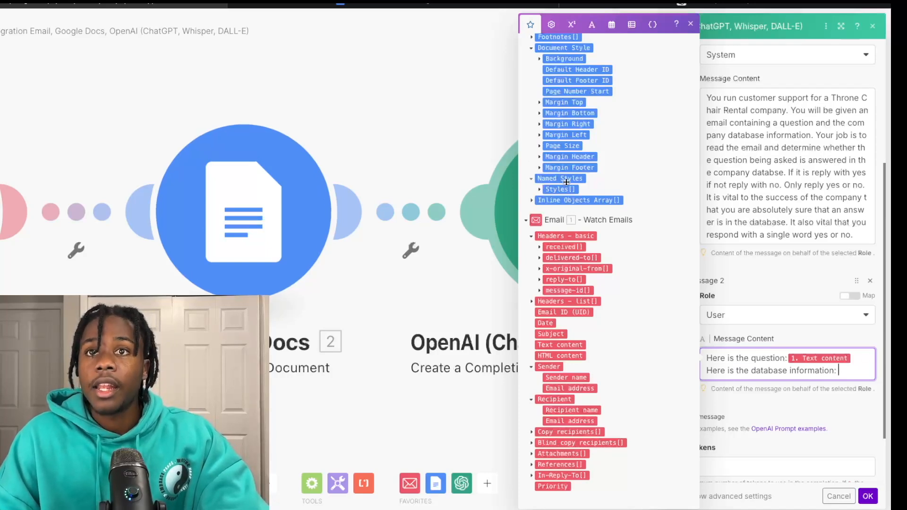
scroll(543, 147, up, 5)
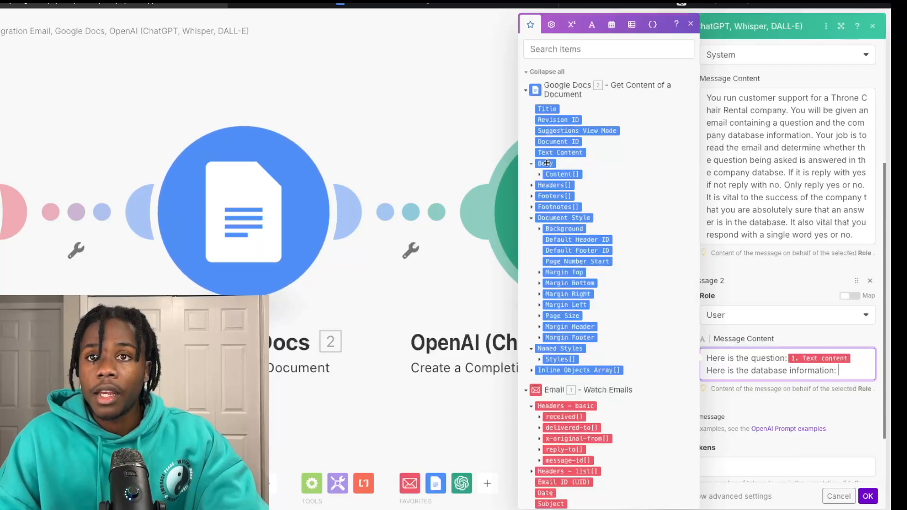
scroll(573, 234, down, 1)
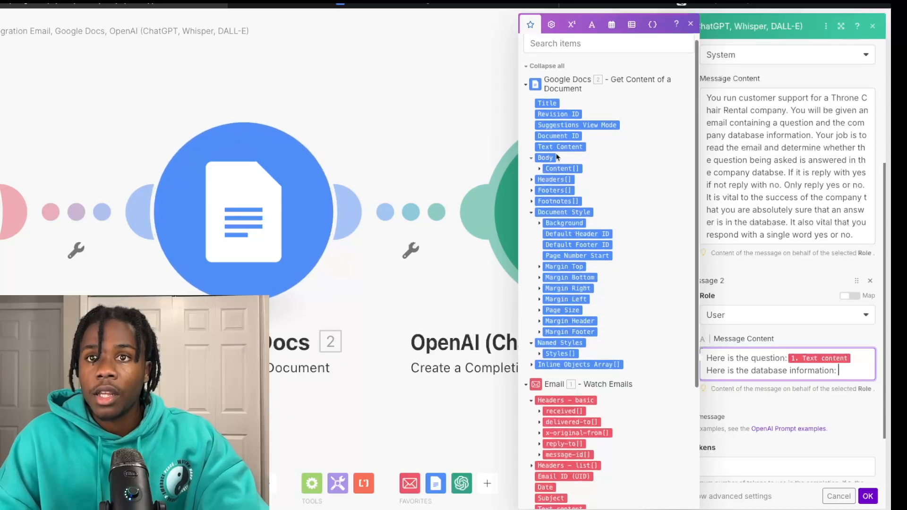
drag(561, 147, 848, 373)
key(Return)
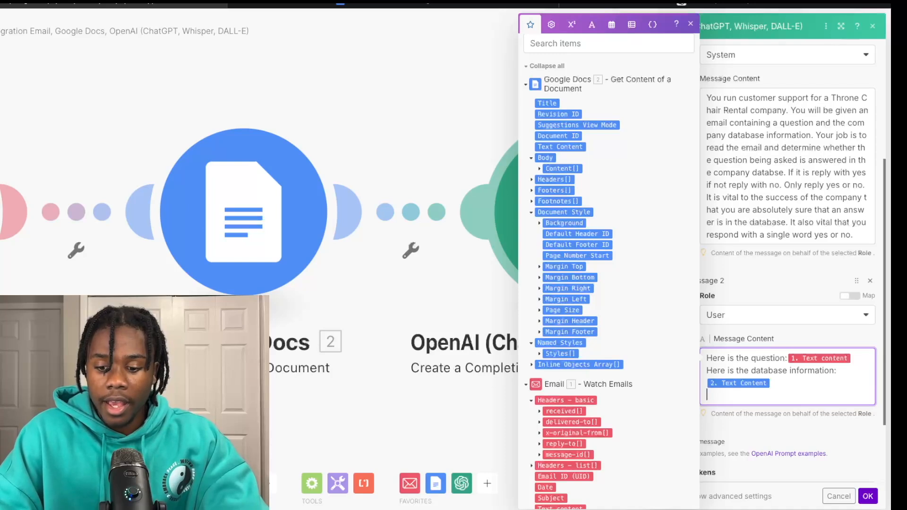
text(Is the)
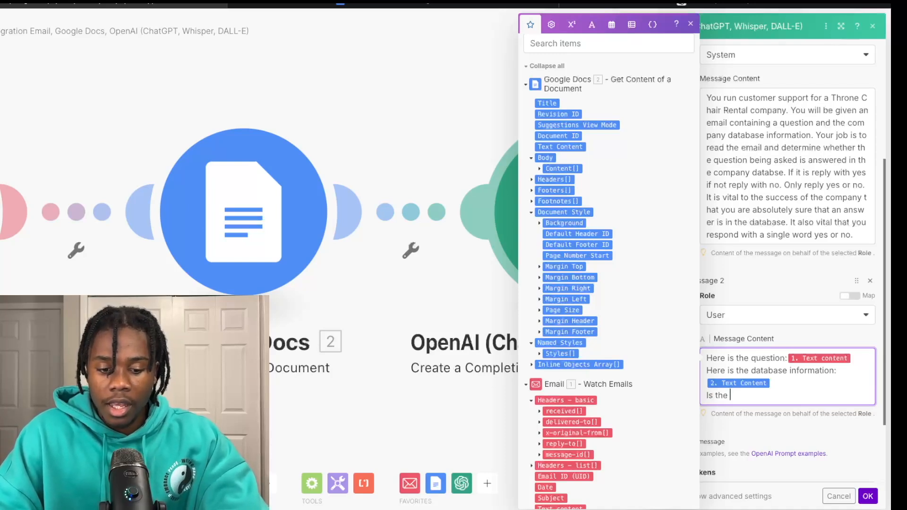
text( q)
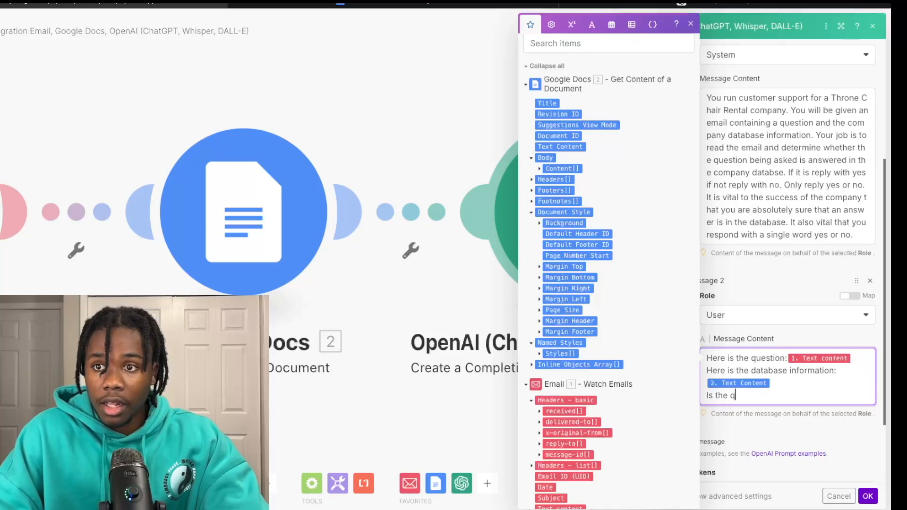
text(ueswer)
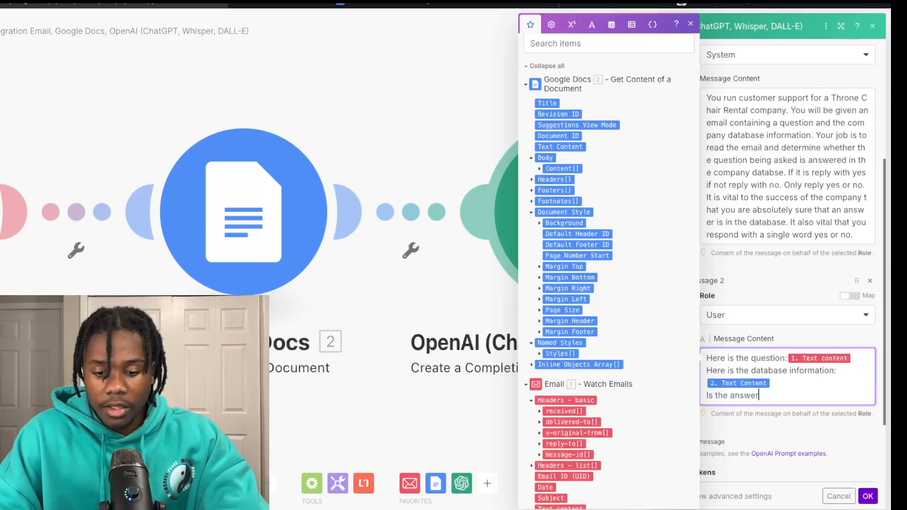
text( to the questio)
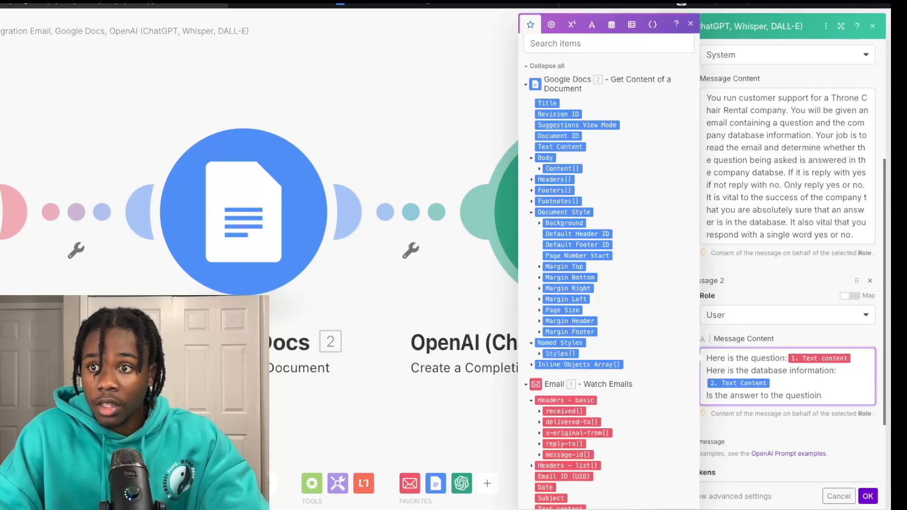
text(n in the d)
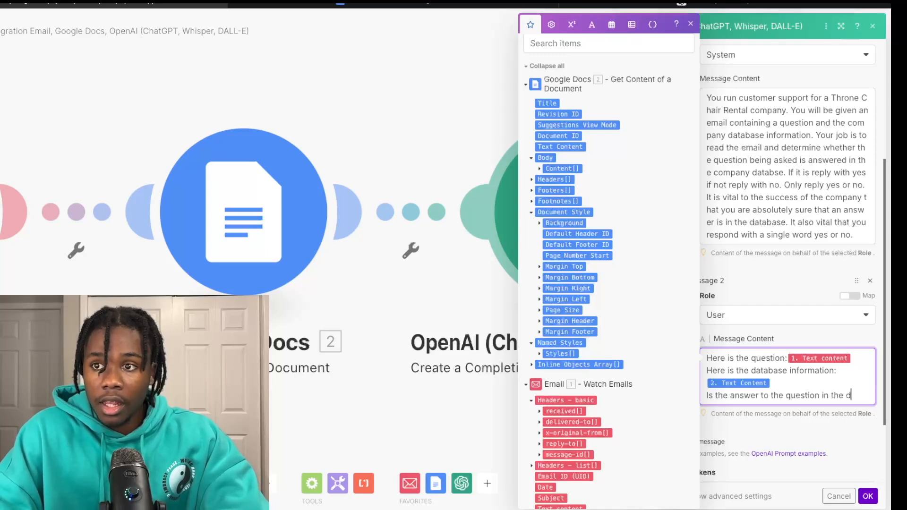
text(atabase)
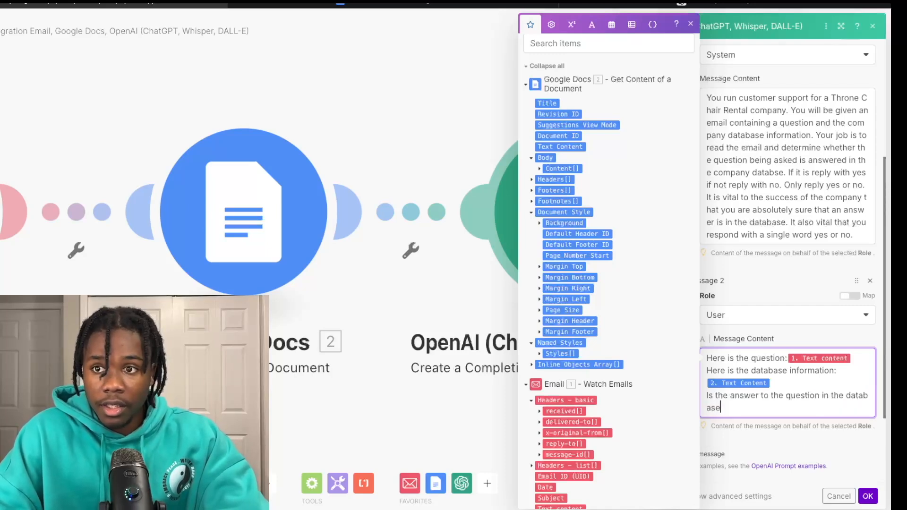
text( information?)
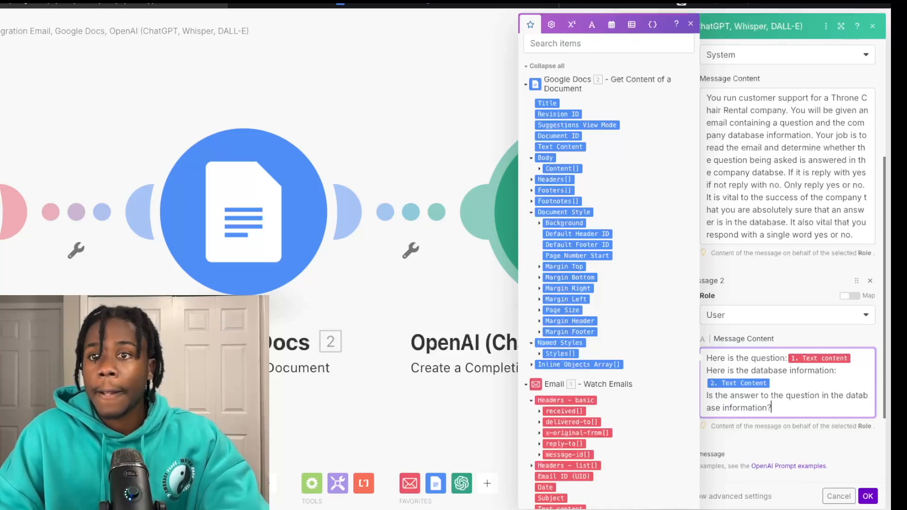
scroll(828, 363, down, 3)
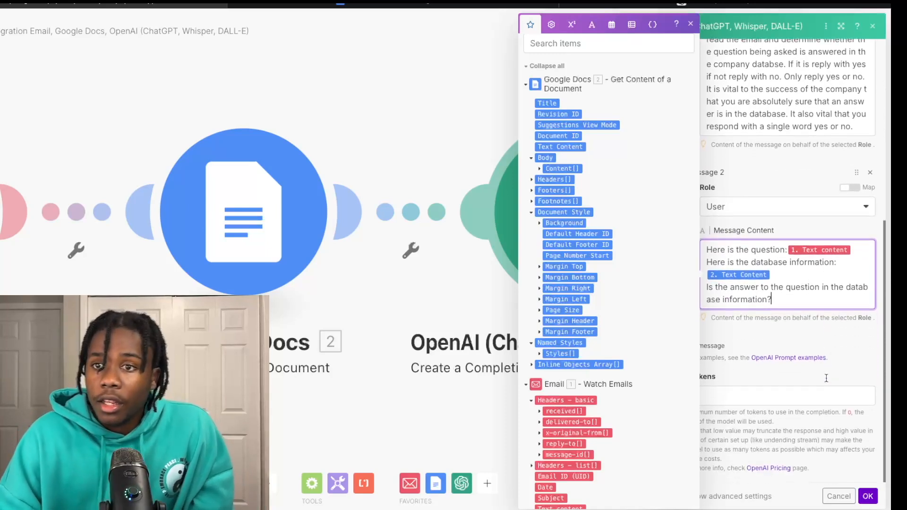
click(859, 373)
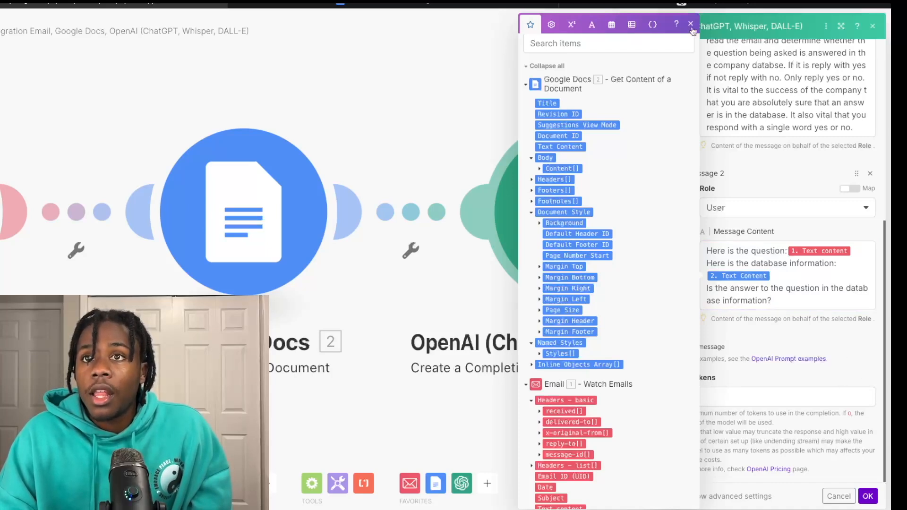
click(691, 24)
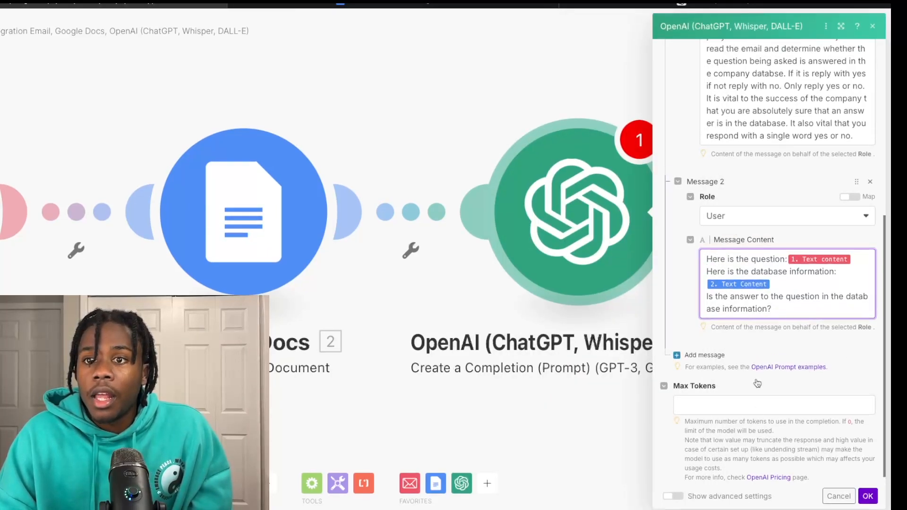
Step: Set the first OpenAI module's Max Tokens to 100 and save its settings
scroll(731, 400, up, 1)
scroll(725, 406, down, 1)
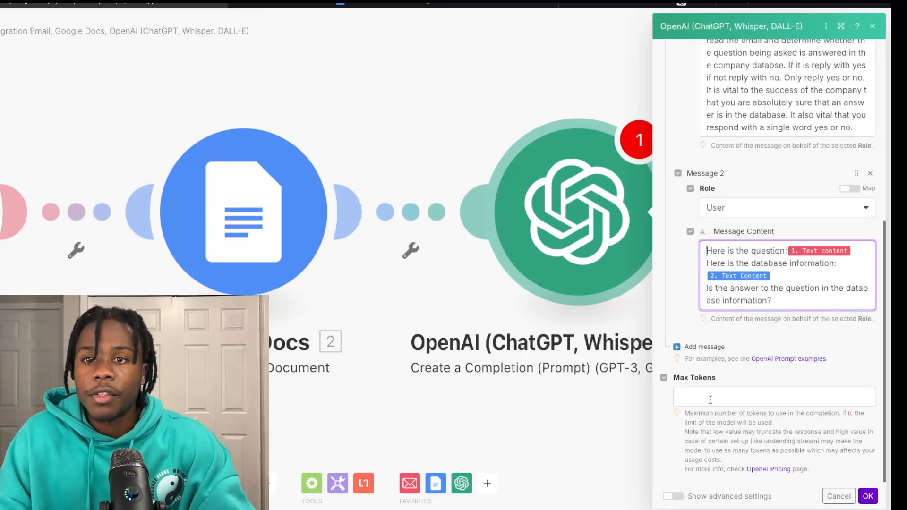
click(710, 400)
text(100)
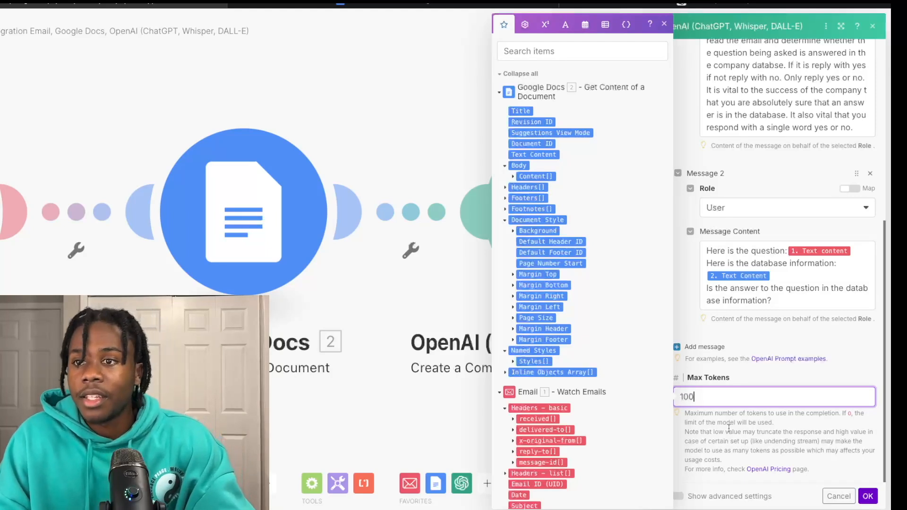
click(740, 428)
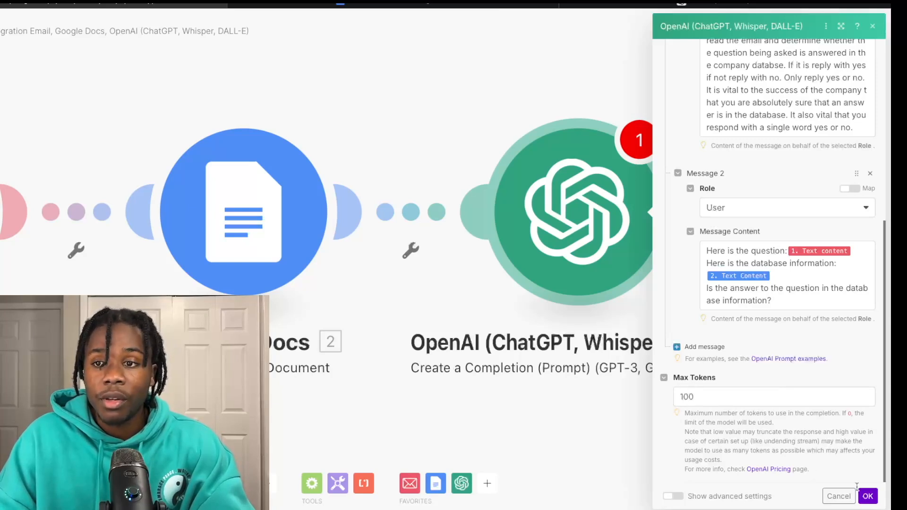
click(868, 496)
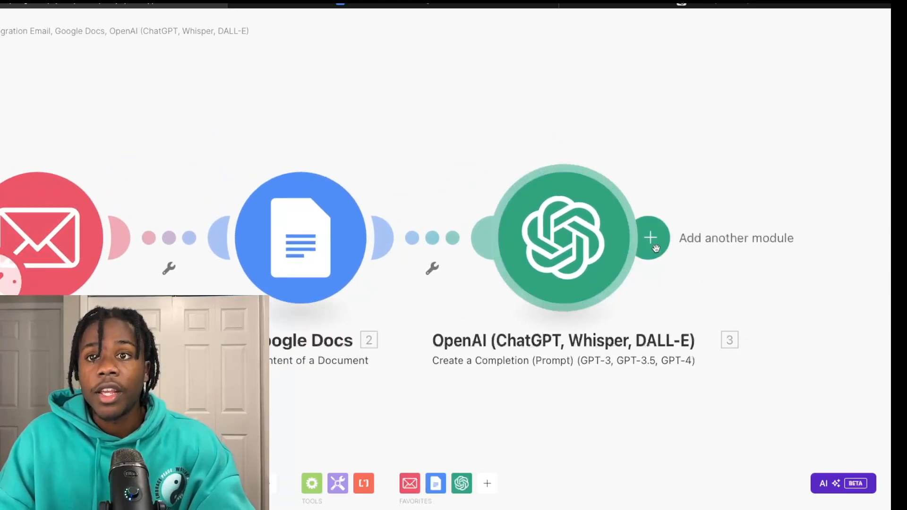
Step: Add an OpenAI Create a Completion module after the first OpenAI module
click(654, 246)
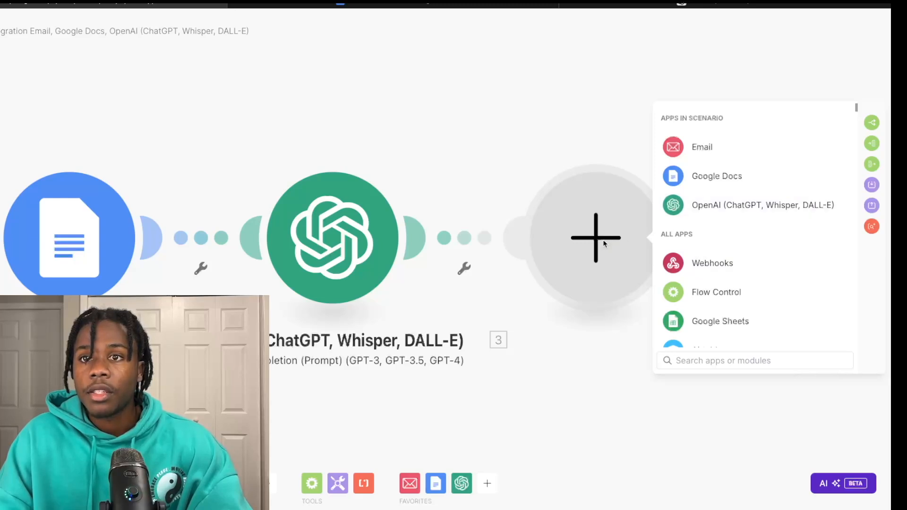
click(703, 206)
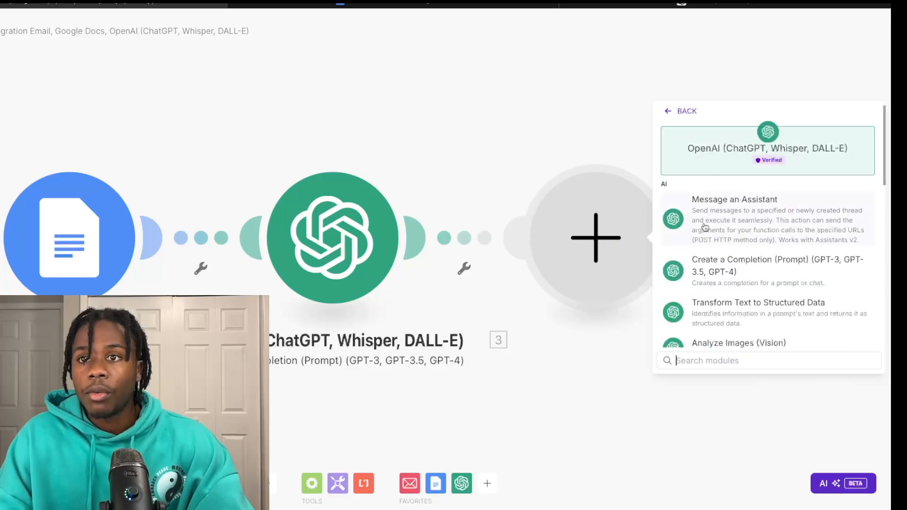
click(718, 272)
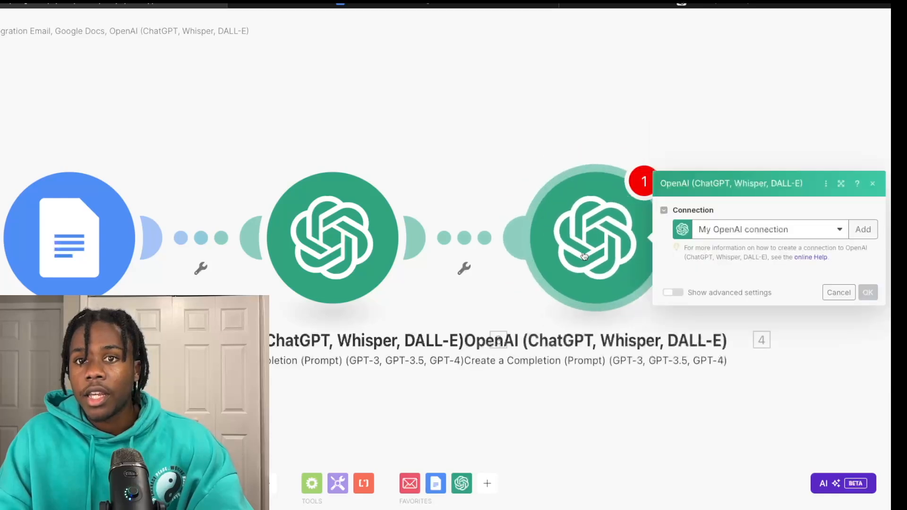
Step: Create the 'Answerable or not' filter with the condition 3. Result Contains 'yes'
click(466, 247)
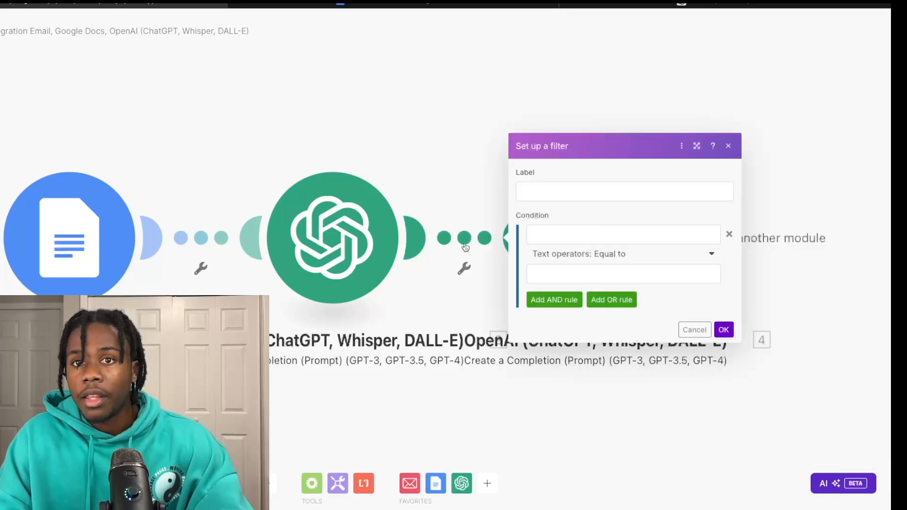
click(541, 191)
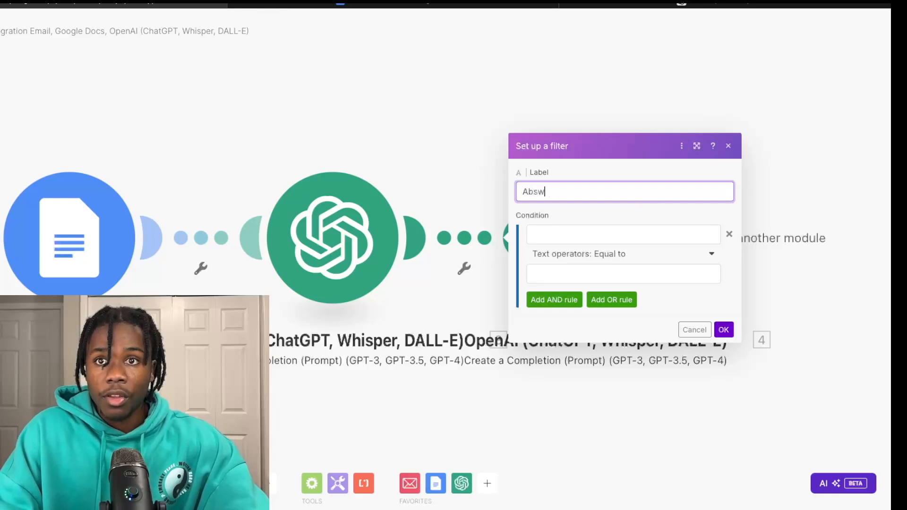
text(Answerable or)
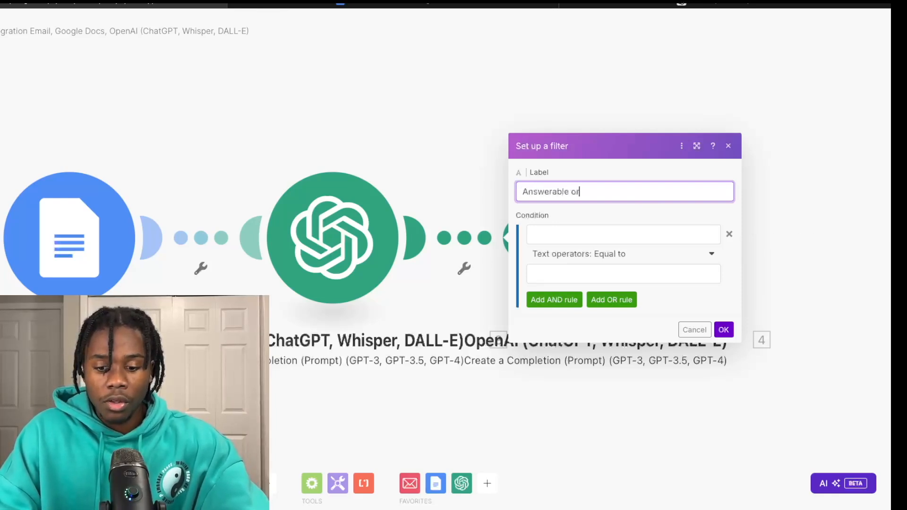
text( not)
click(552, 235)
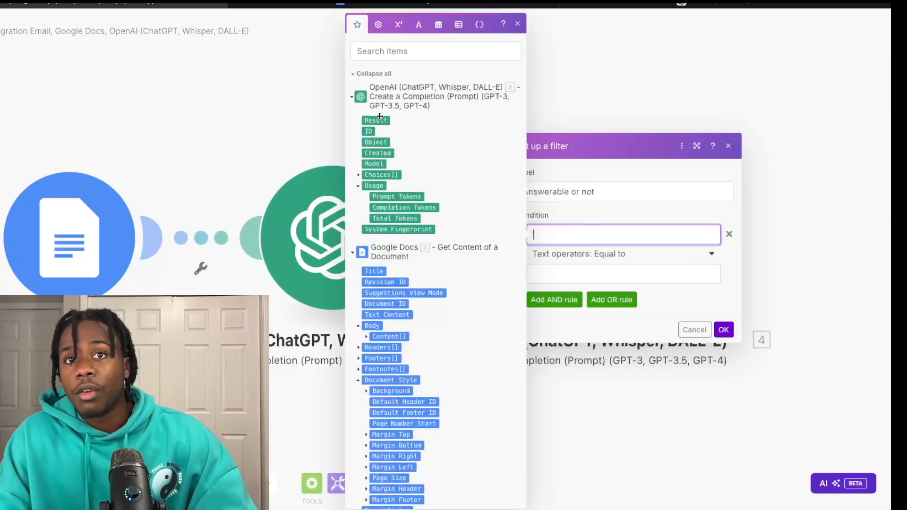
drag(376, 120, 558, 226)
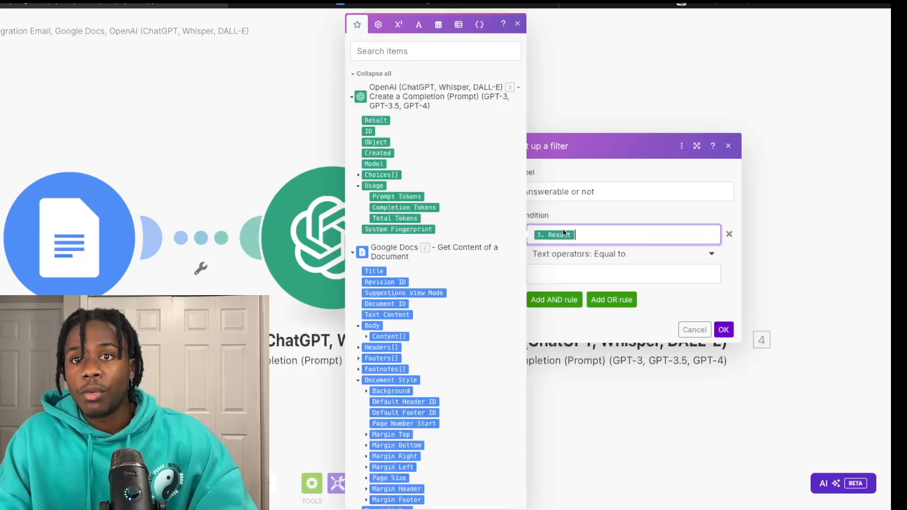
click(556, 273)
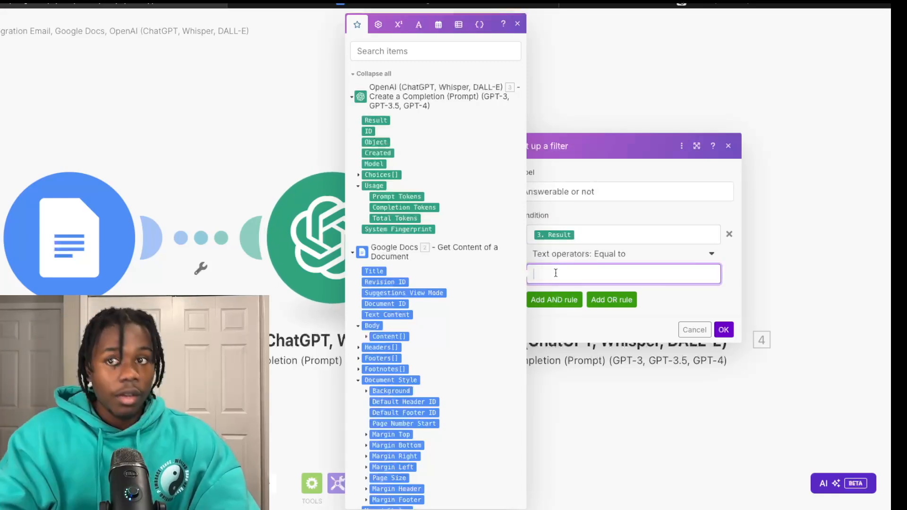
click(658, 259)
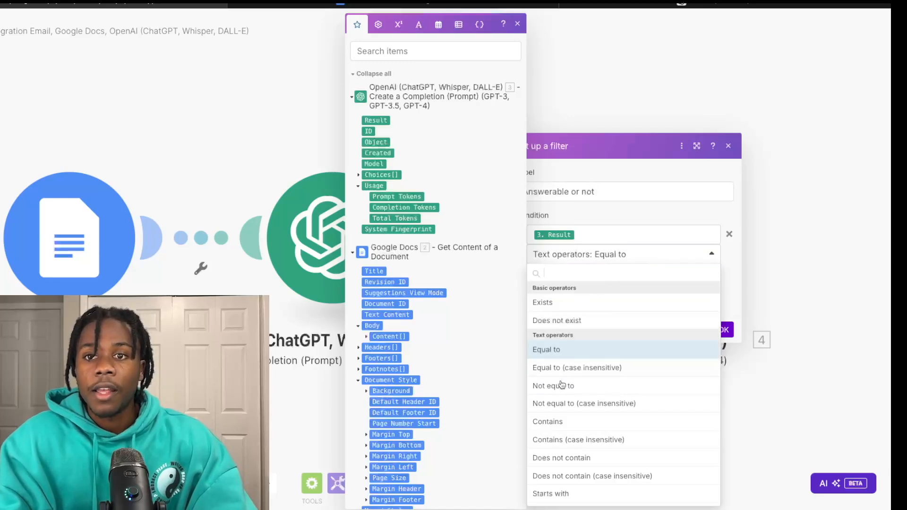
click(564, 423)
click(569, 269)
text(yes)
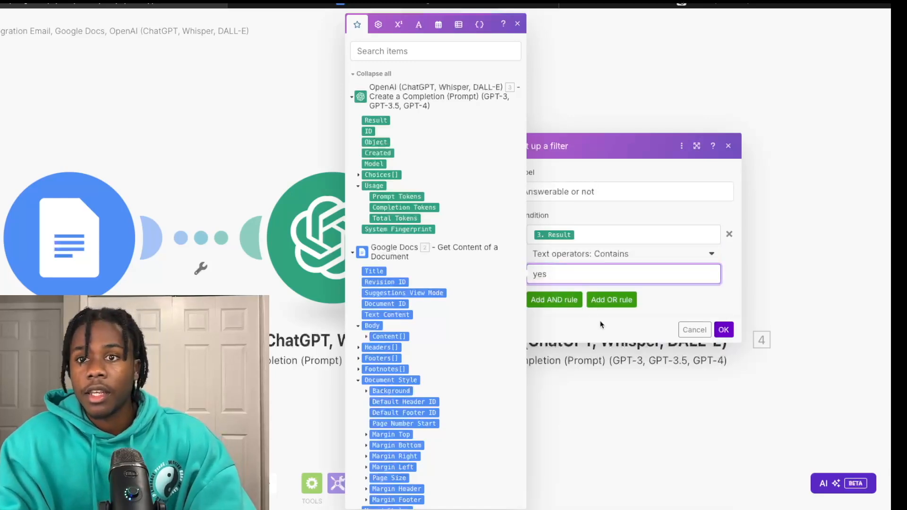
Step: Add an OR rule where 3. Result equals 'Yes', save the filter and recheck it
click(596, 301)
click(572, 281)
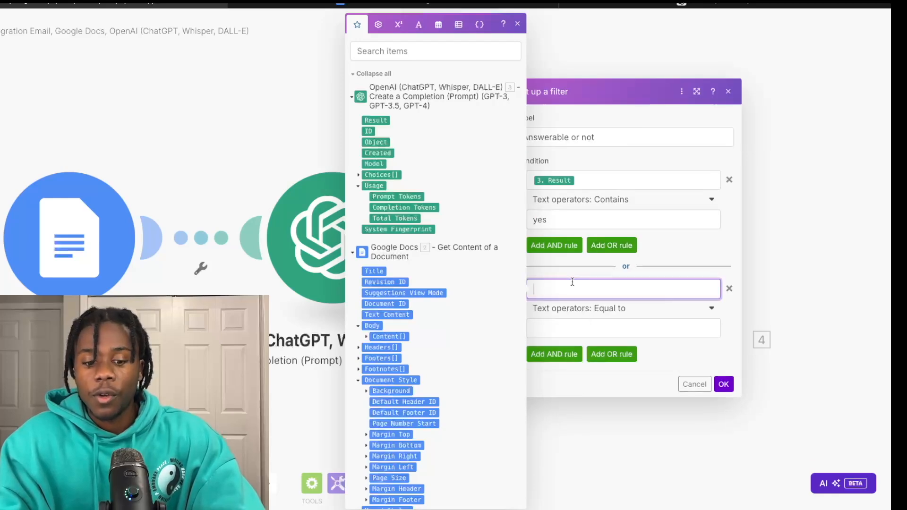
drag(375, 120, 553, 289)
click(558, 331)
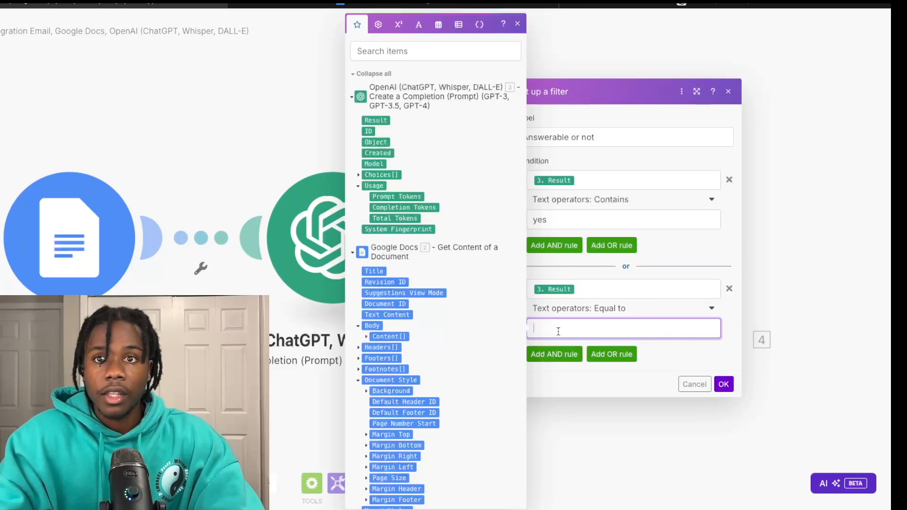
text(Yes)
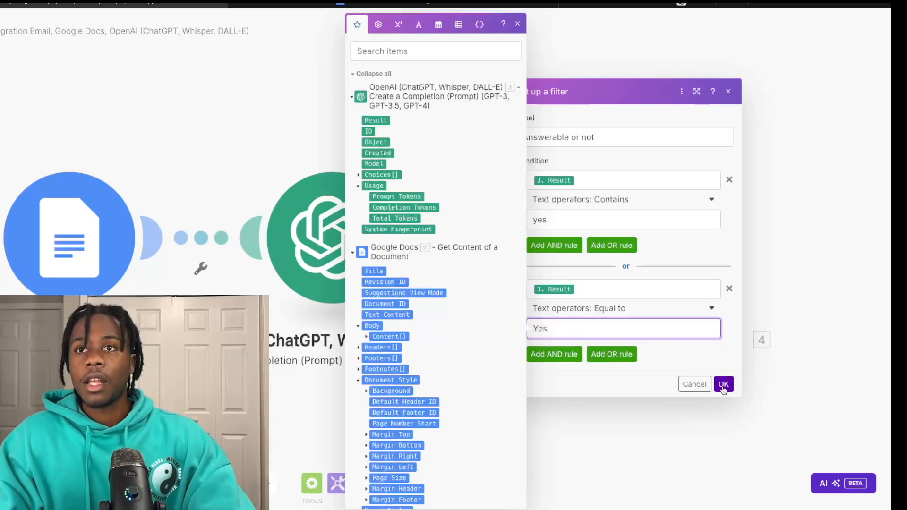
click(723, 385)
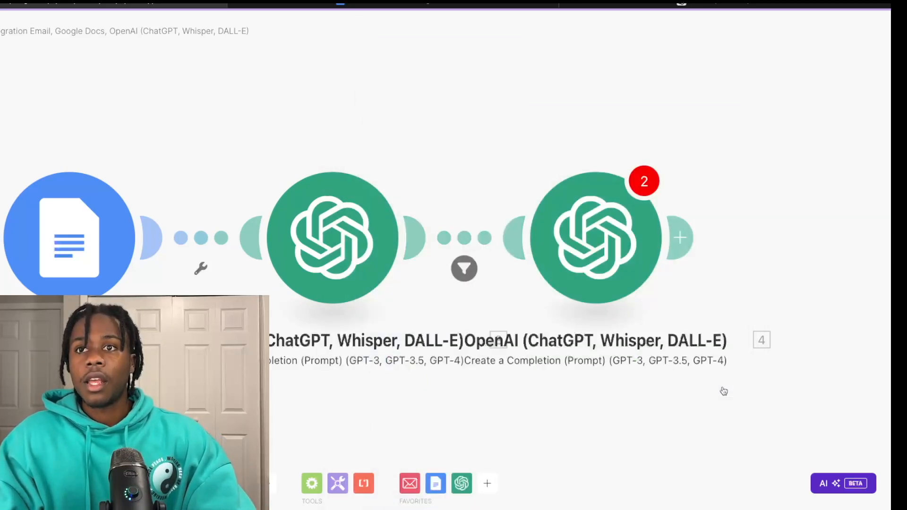
click(465, 273)
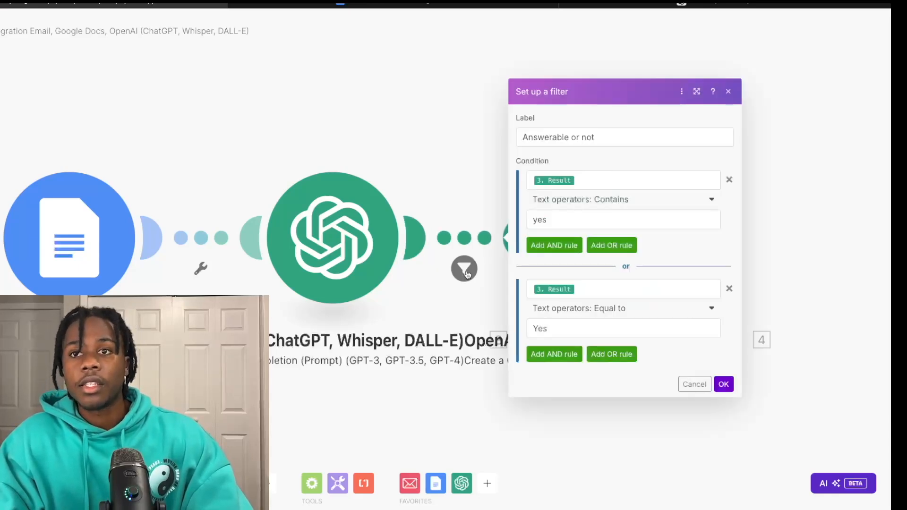
click(457, 308)
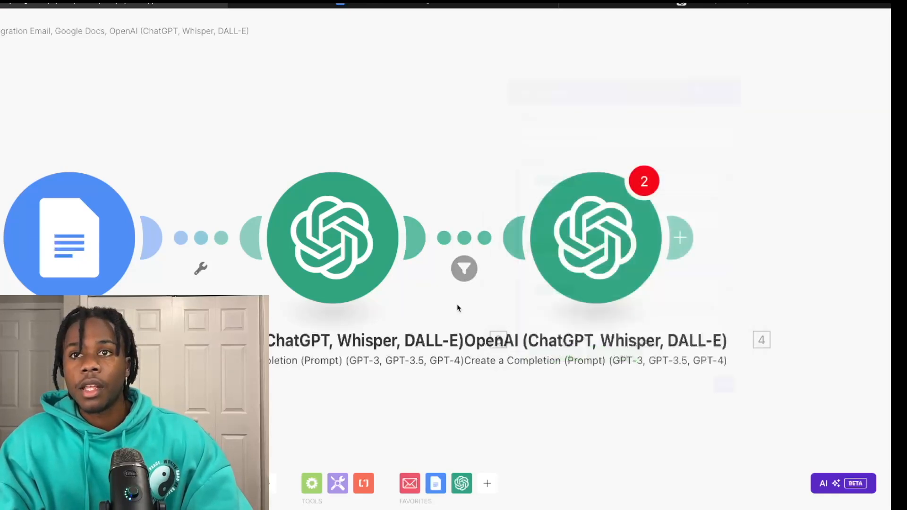
Step: Set the second OpenAI module's model to gpt-3.5-turbo
click(594, 247)
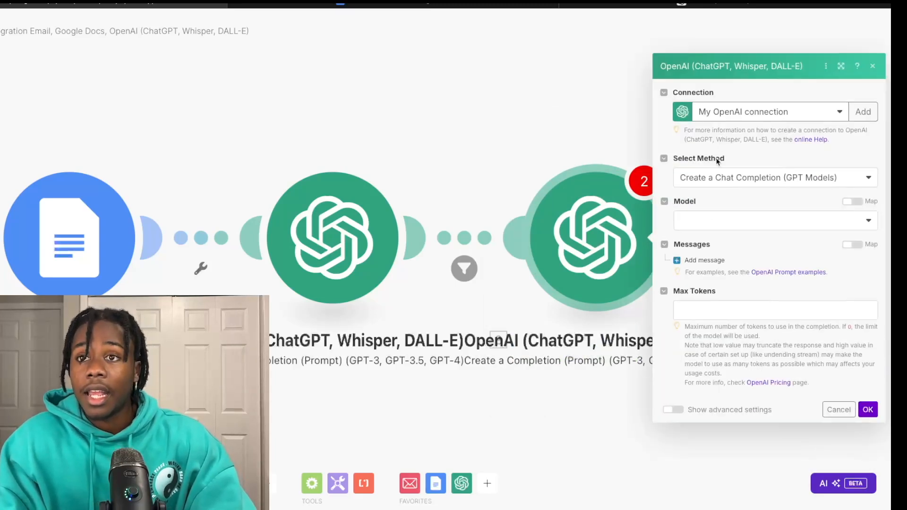
click(768, 221)
scroll(727, 396, down, 1)
scroll(727, 398, down, 2)
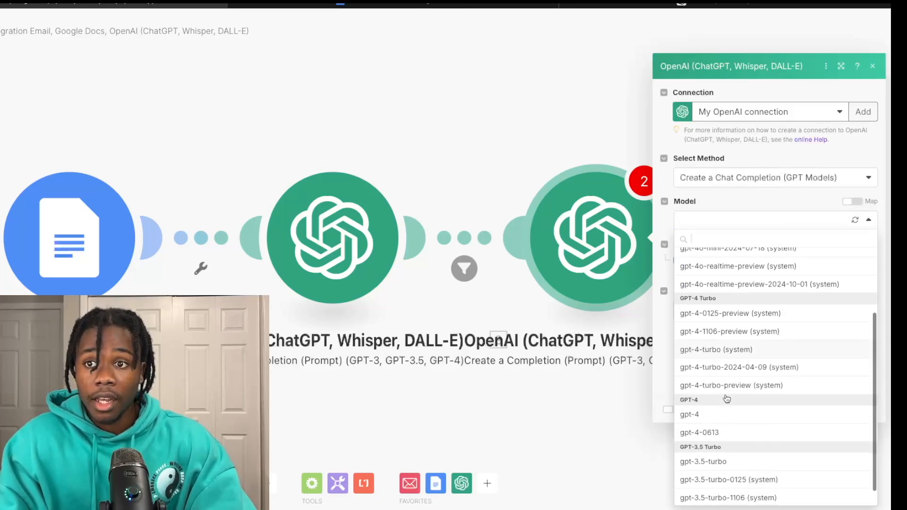
click(709, 444)
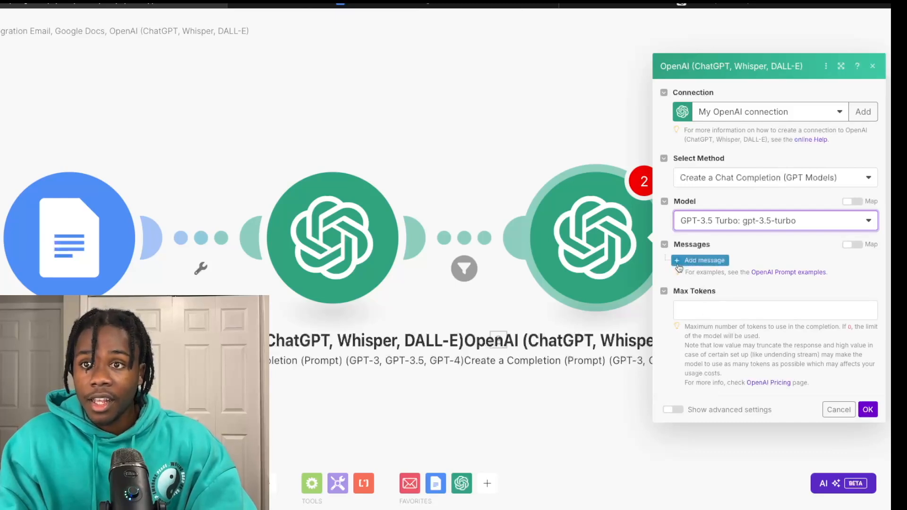
Step: Add a System message containing the throne chair rental customer-service prompt, fixing the spacing before 'Do'
click(701, 260)
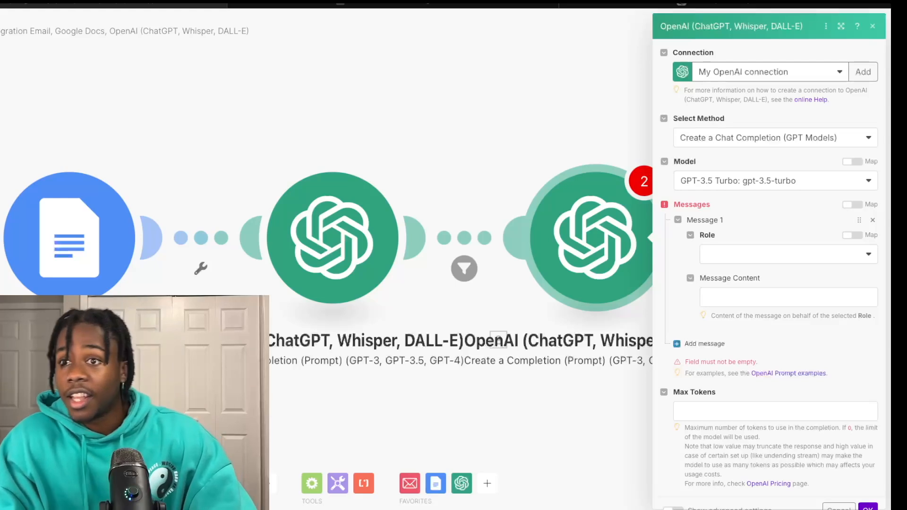
click(818, 259)
click(767, 280)
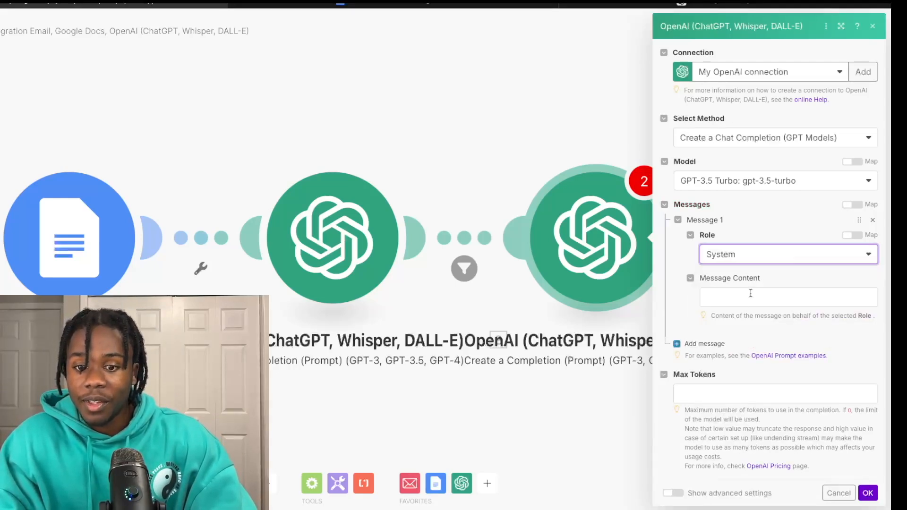
click(722, 295)
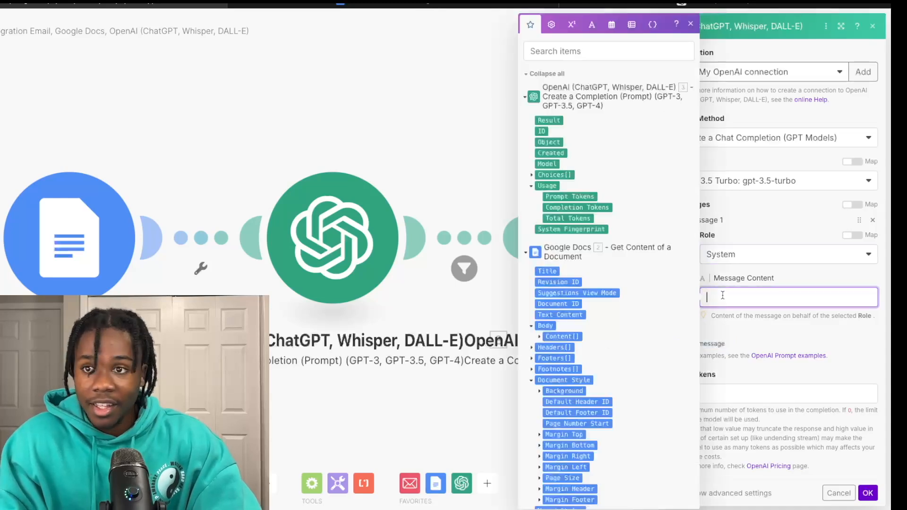
text(You are a customer service representative for a throne chair rental company. You will be given an email containing a question and a company database with information to answer these questions. Your job is to use this information from the company database to answer the email. Use a polite tone but keep your response brief and use plain language greet them with Hi or Hey and their first name.Do not include a footer. Remember that you are talking directly to the email sender.)
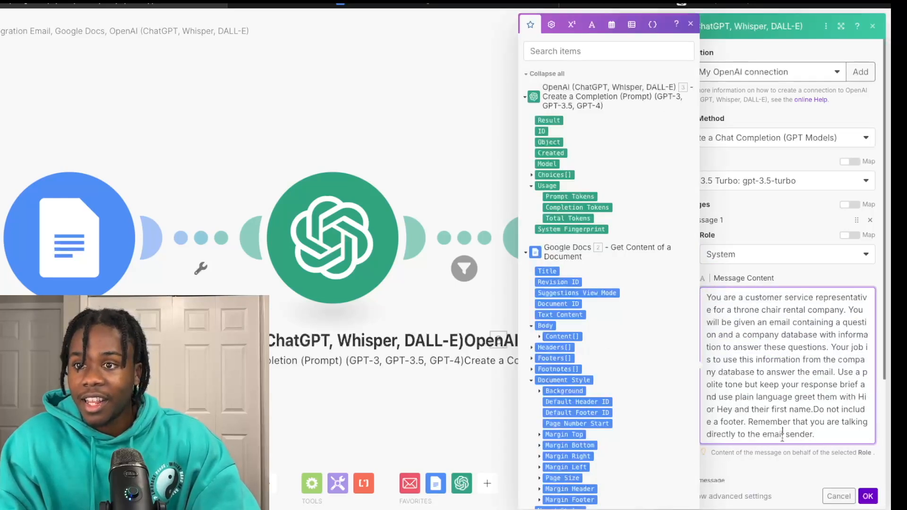
click(813, 410)
text(.)
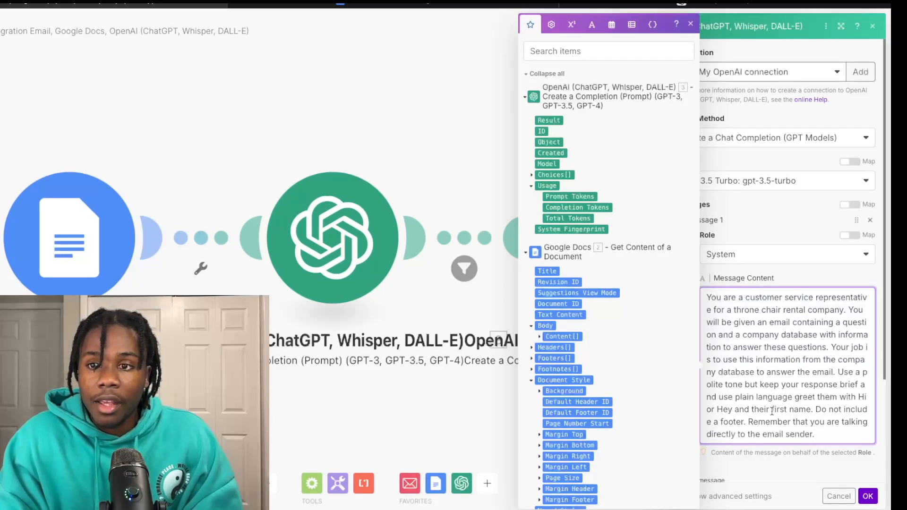
scroll(772, 410, down, 1)
scroll(829, 426, up, 1)
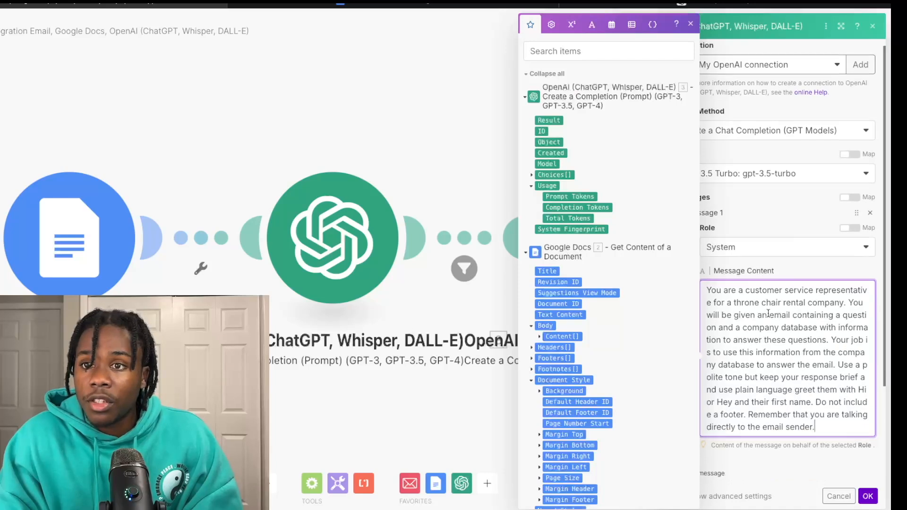
click(850, 311)
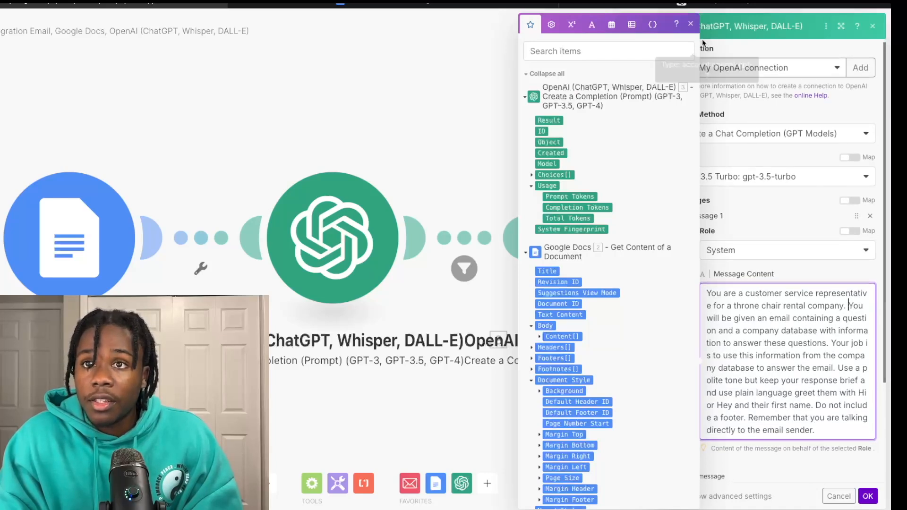
scroll(797, 395, down, 2)
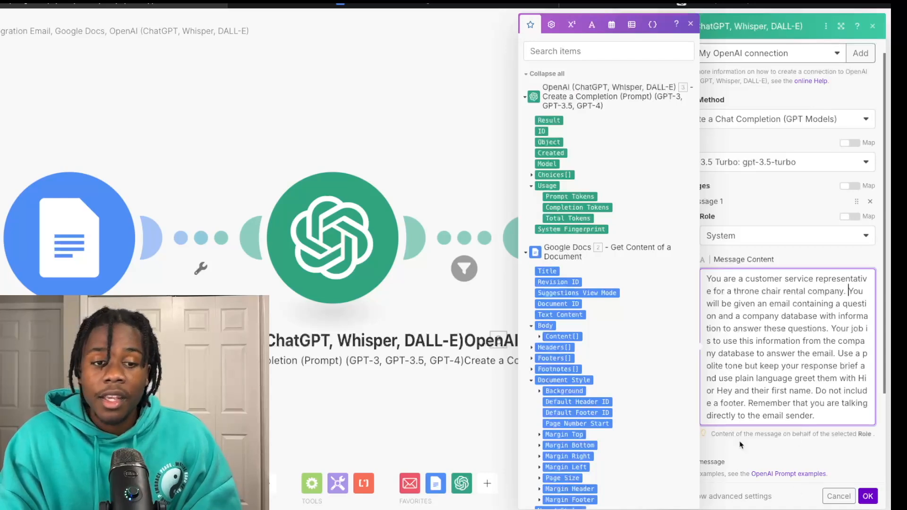
scroll(854, 402, down, 2)
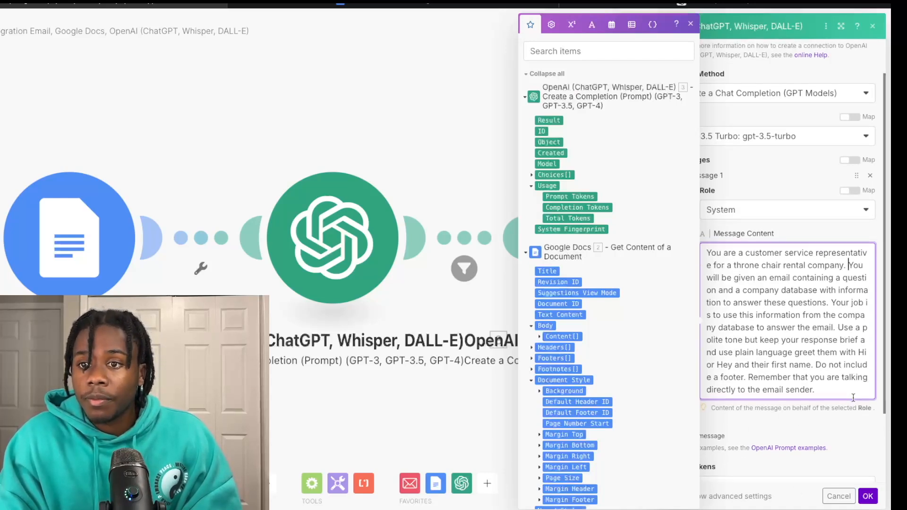
scroll(854, 401, down, 1)
Step: Set the reply module's Max Tokens to 250 and add a second message below the system prompt
click(813, 434)
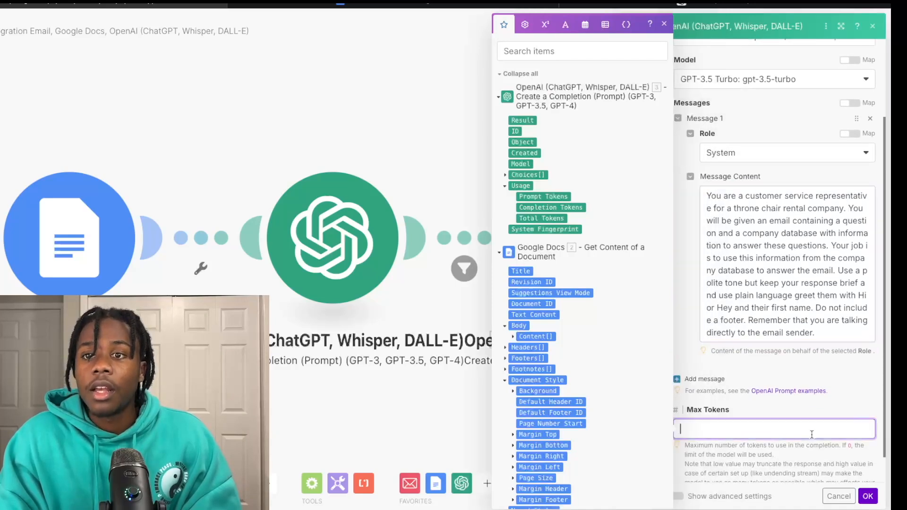
text(250)
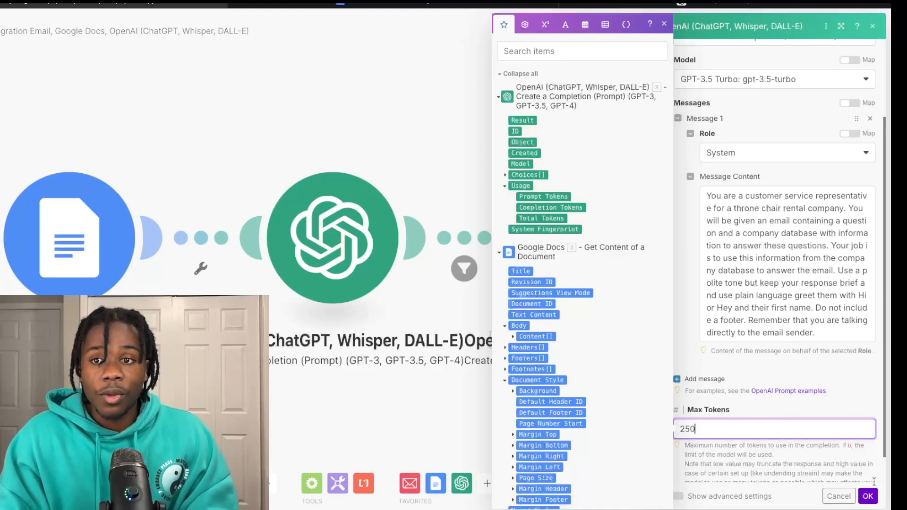
scroll(816, 400, down, 1)
scroll(816, 400, up, 3)
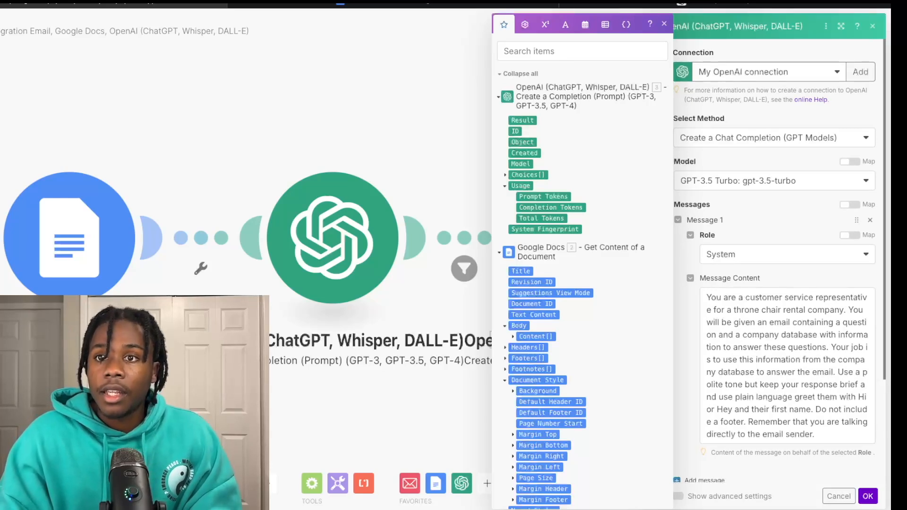
scroll(749, 346, down, 2)
click(699, 467)
text(250)
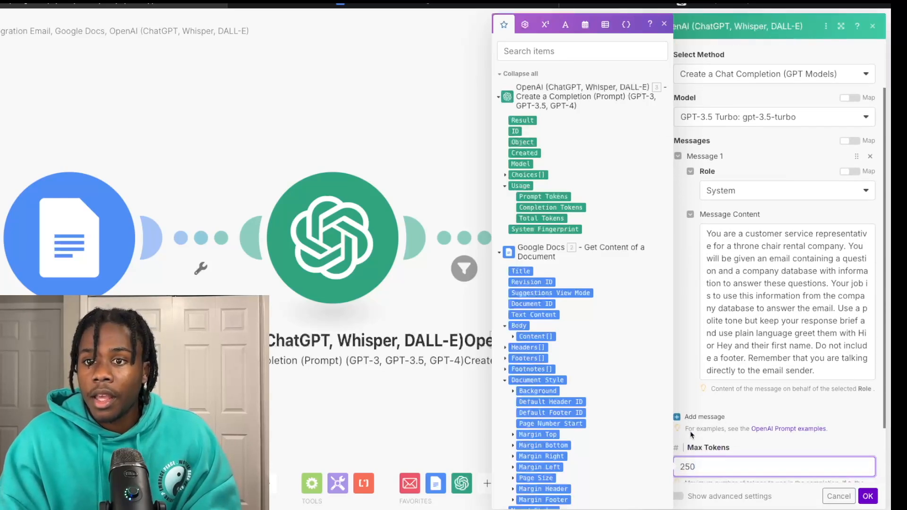
click(678, 419)
scroll(737, 416, down, 2)
click(747, 396)
Step: Make Message 2 a User message reading 'Here is the message' with the email's Text content
click(735, 414)
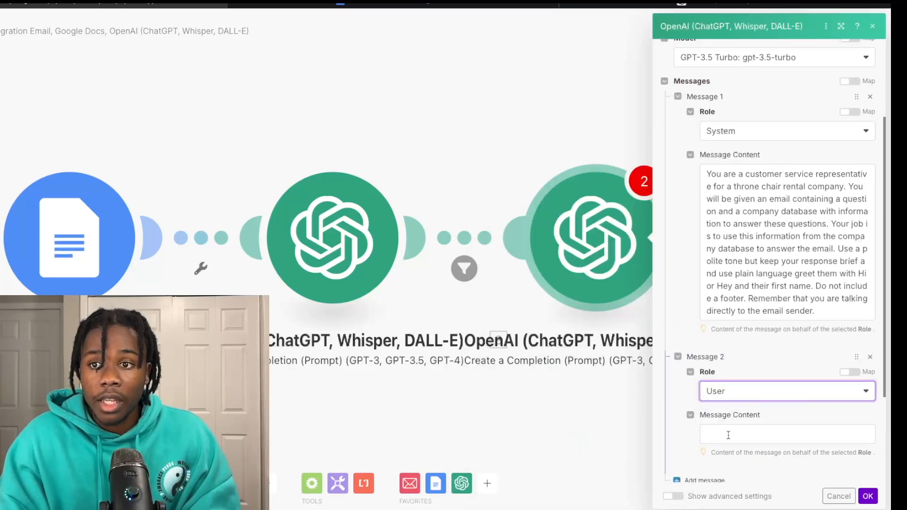
scroll(728, 444, down, 1)
scroll(726, 448, down, 1)
click(731, 407)
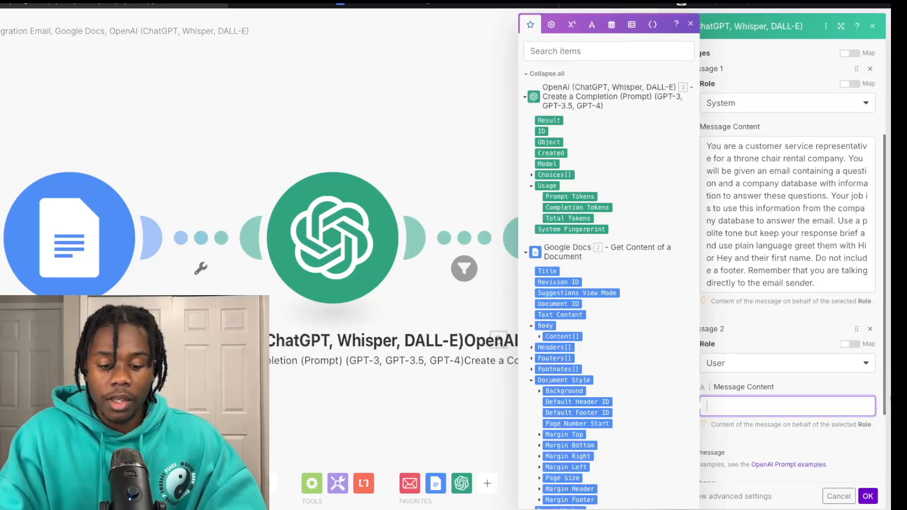
text(H)
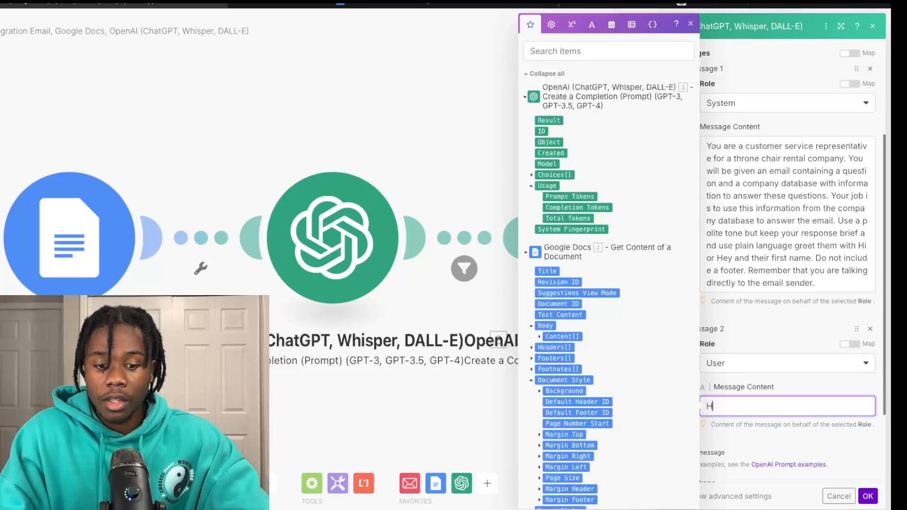
text(ere is t)
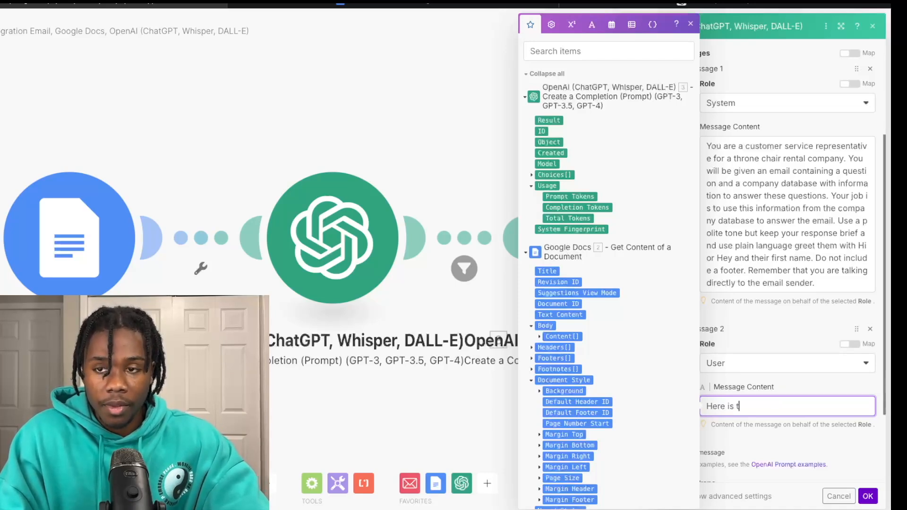
text(he message)
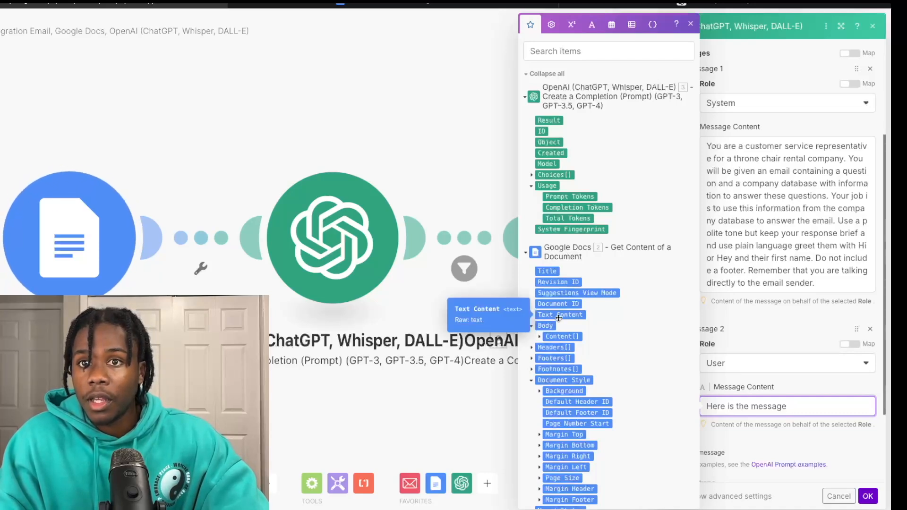
scroll(559, 318, down, 5)
scroll(566, 413, down, 2)
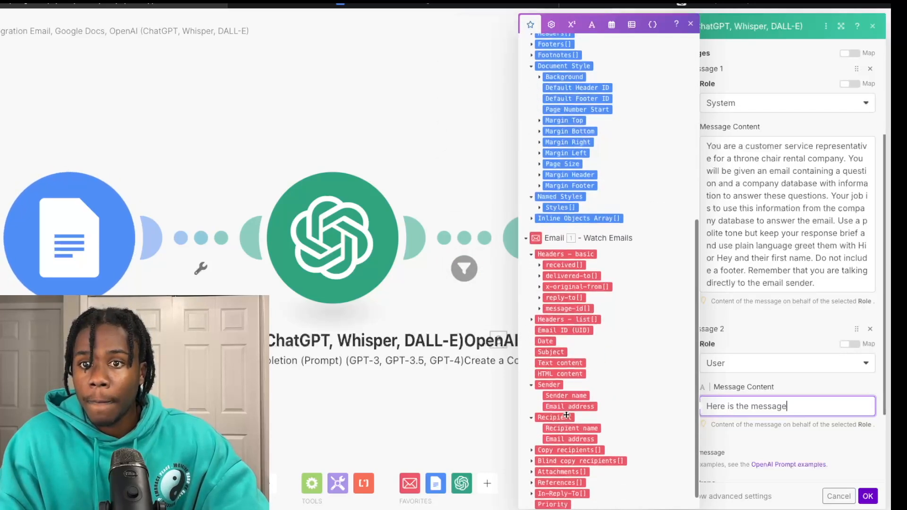
scroll(570, 459, down, 1)
click(558, 347)
drag(559, 347, 785, 406)
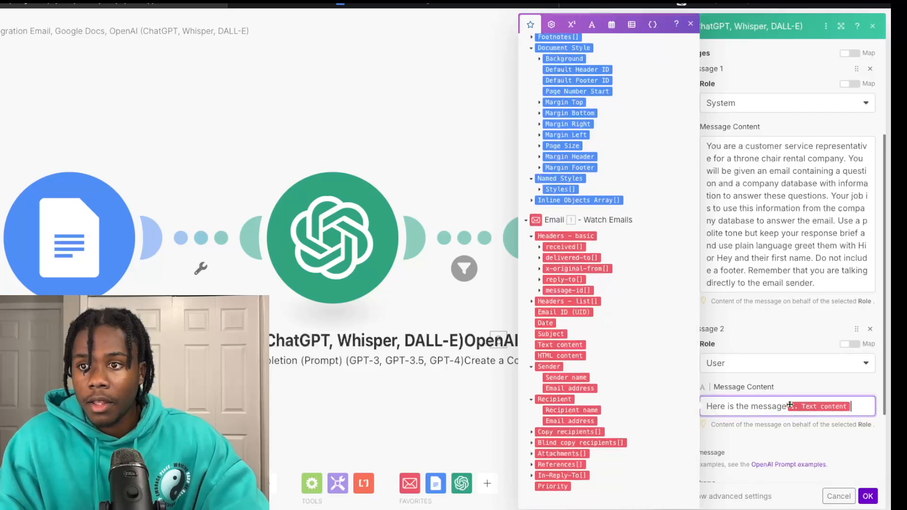
text(:)
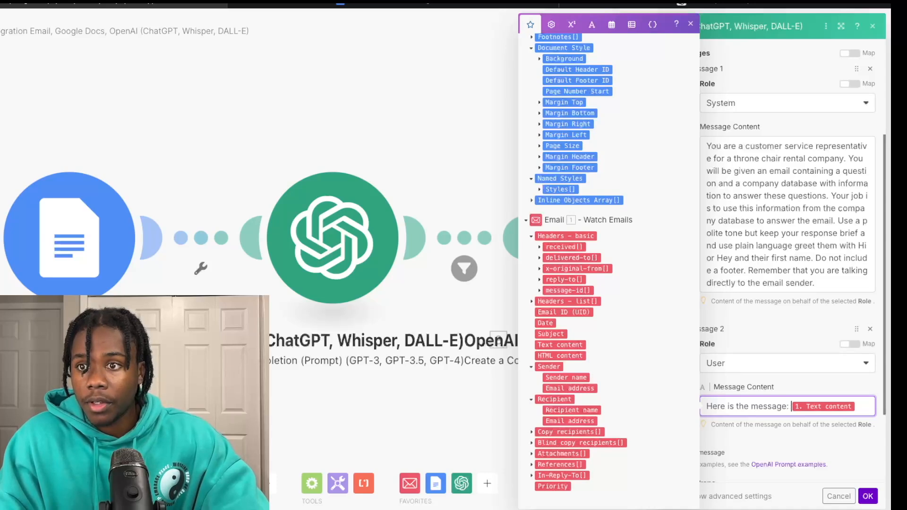
click(863, 409)
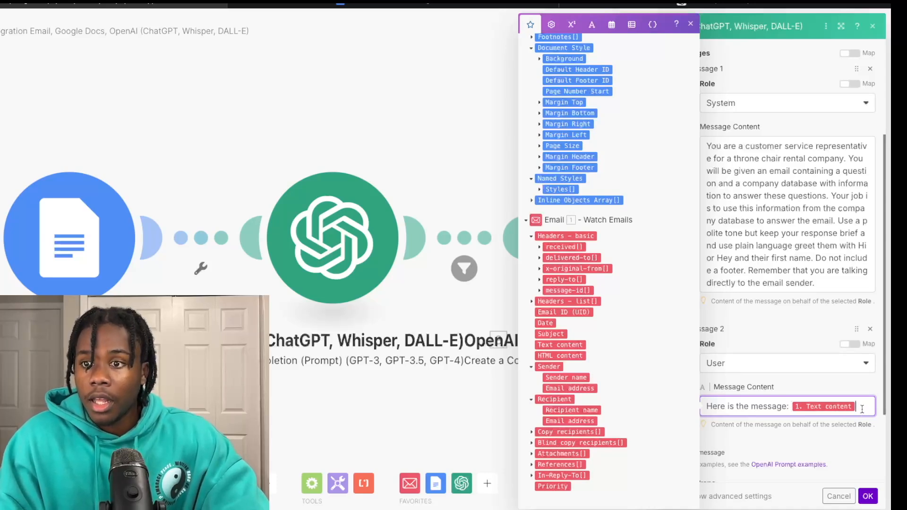
key(Return)
Step: Add a 'Here is the database information:' line mapping the Google Docs Text Content
text(He)
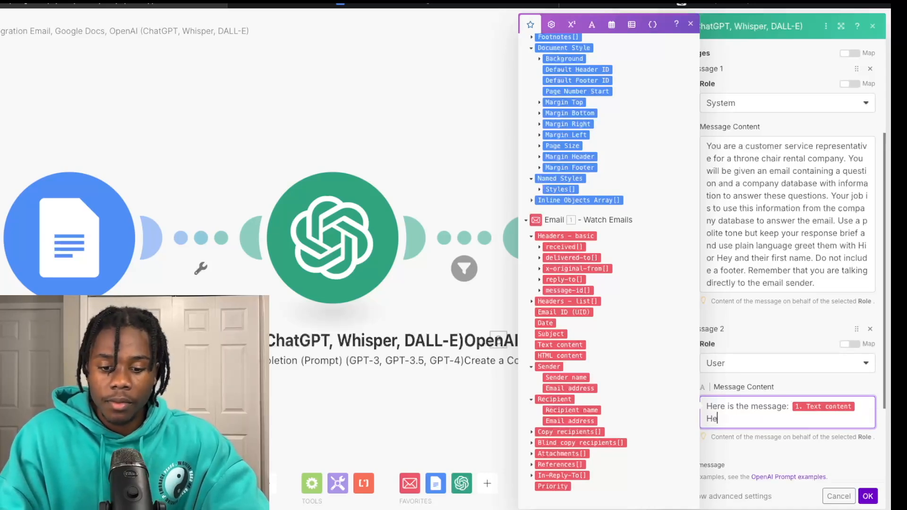
text(re is the )
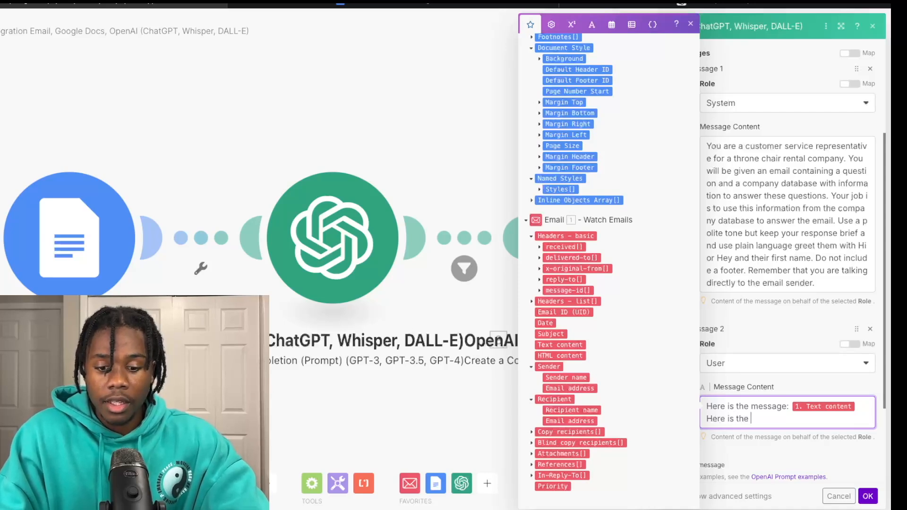
text(database:)
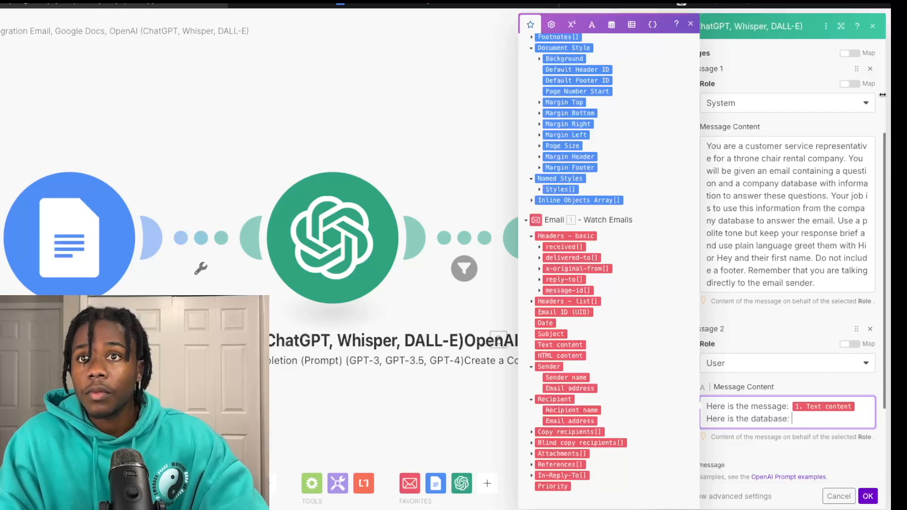
scroll(560, 111, up, 2)
scroll(561, 111, up, 7)
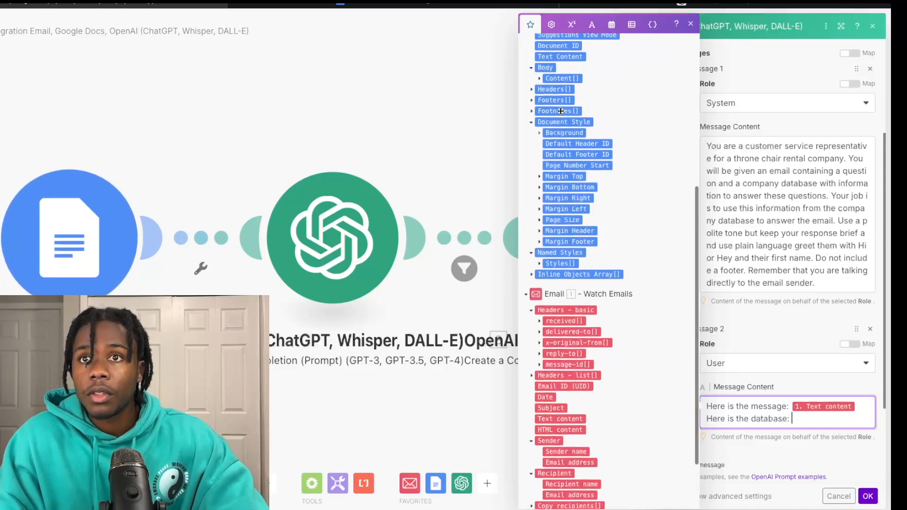
drag(559, 120, 814, 417)
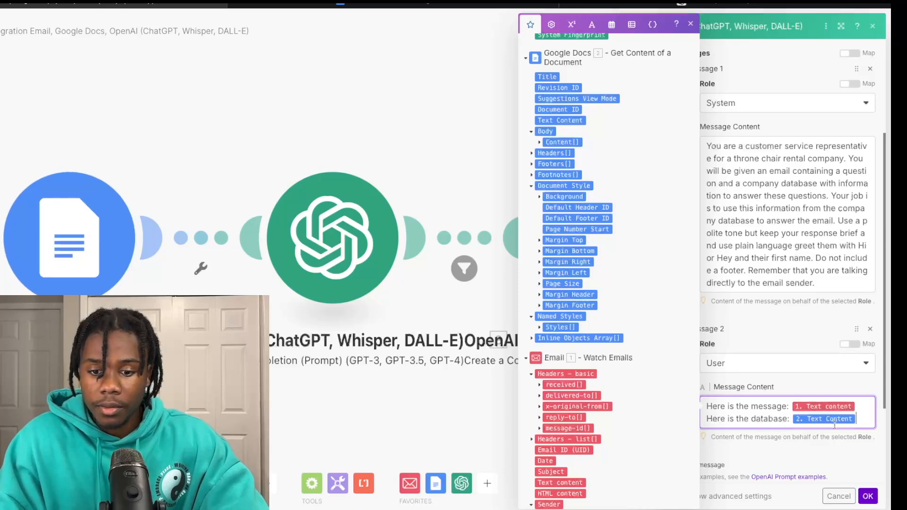
click(790, 420)
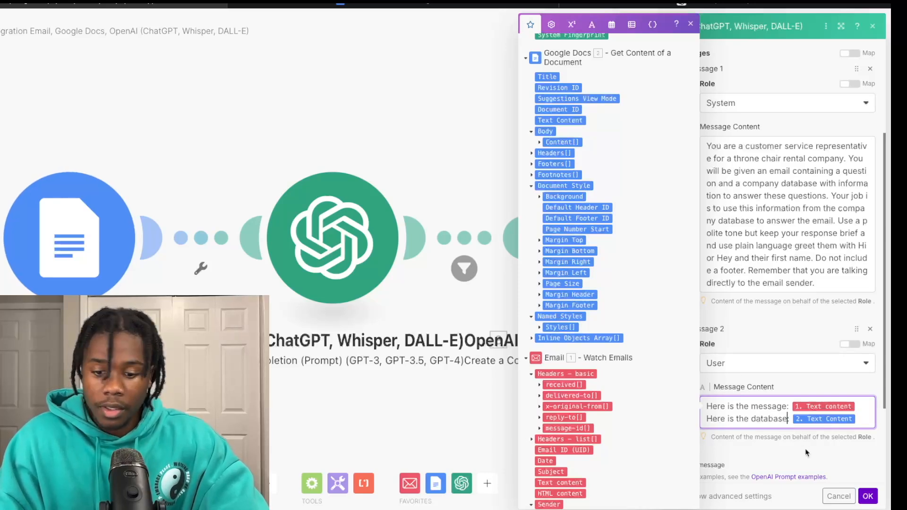
key(BackSpace)
text(infor)
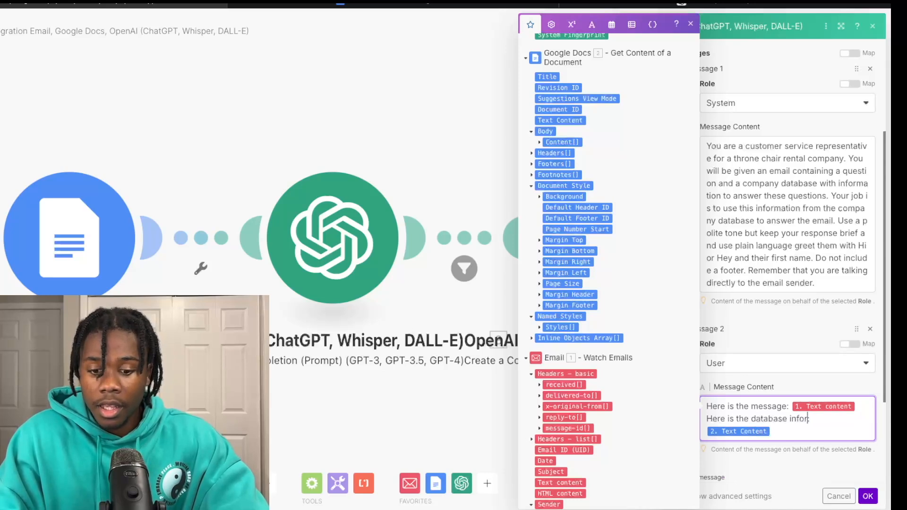
text(mation:)
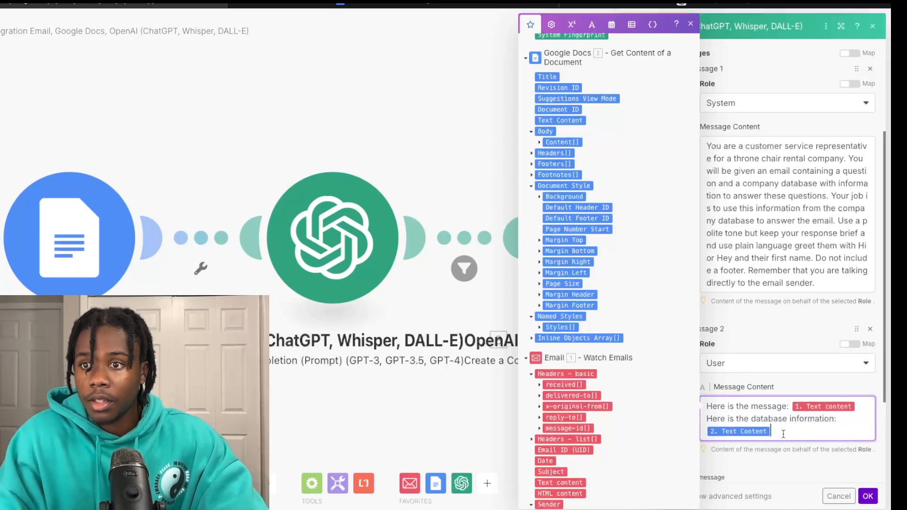
key(Return)
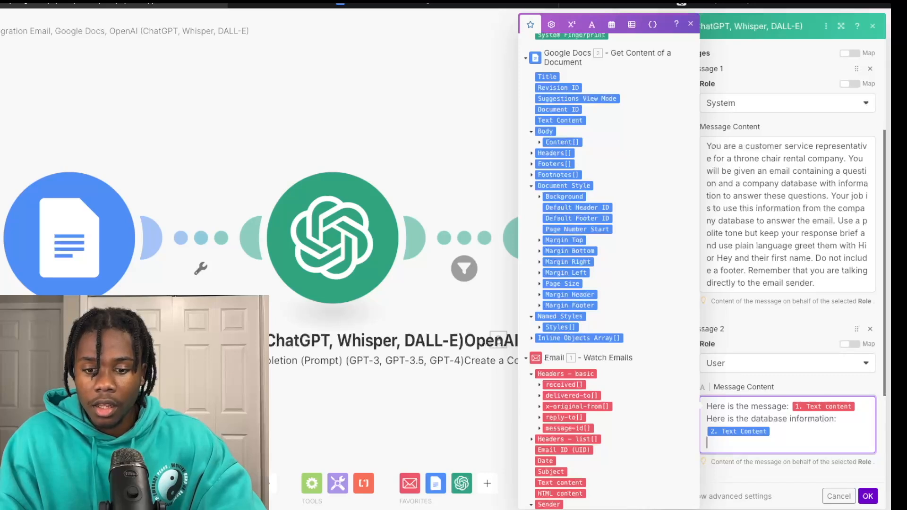
Step: Add a line giving the representative's own name, correcting the surname's spelling
text(Here is y)
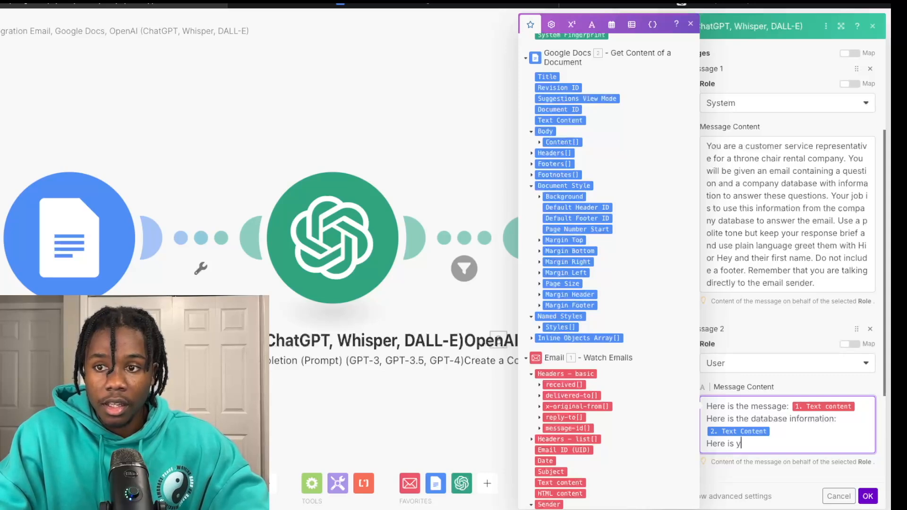
text(our nam)
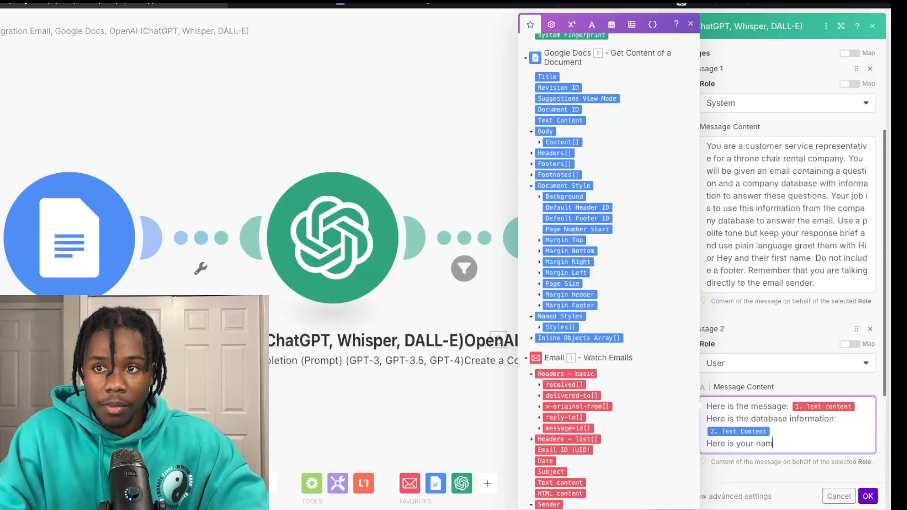
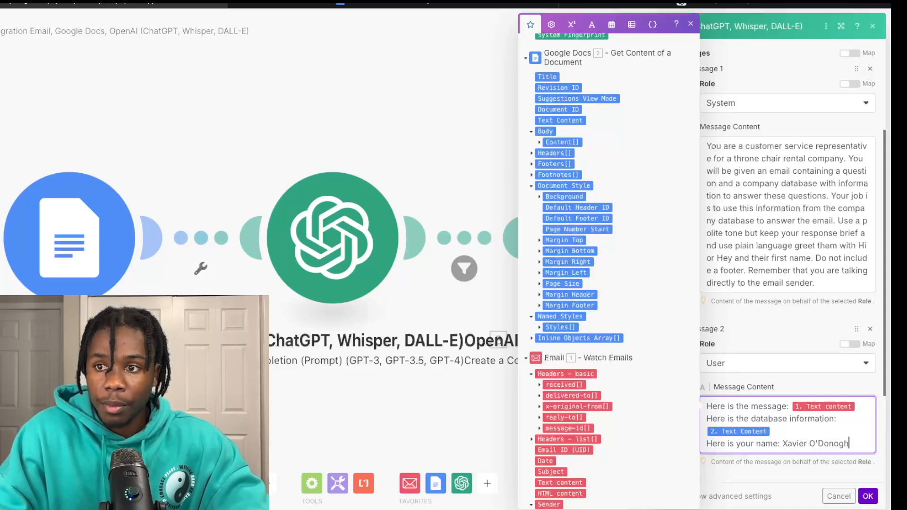
key(Return)
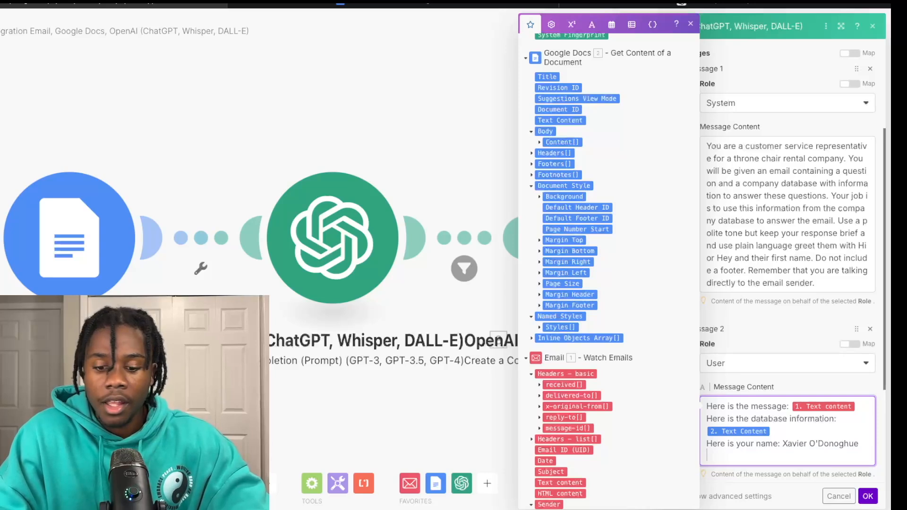
Step: Add 'Here is the sender's name:' with the mapped Sender name, then 'Respond to the email using the database information'
text(H)
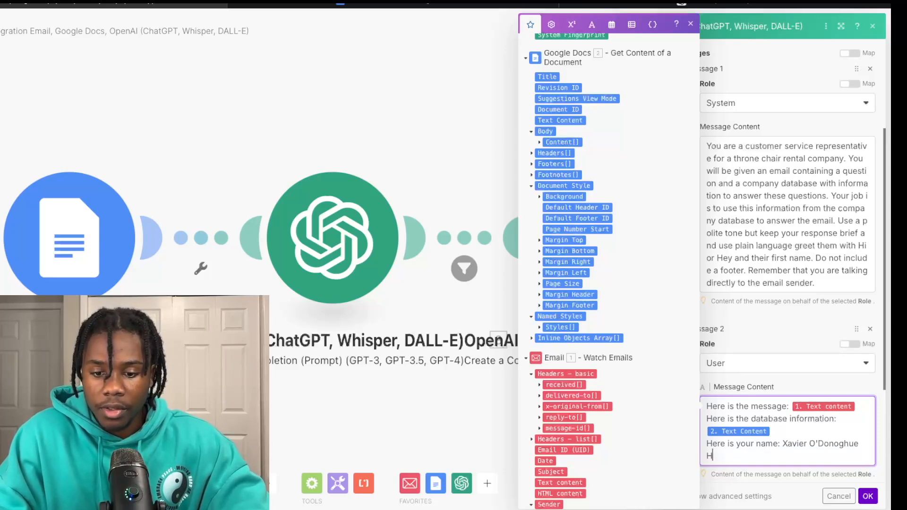
text(ere is the sender's name)
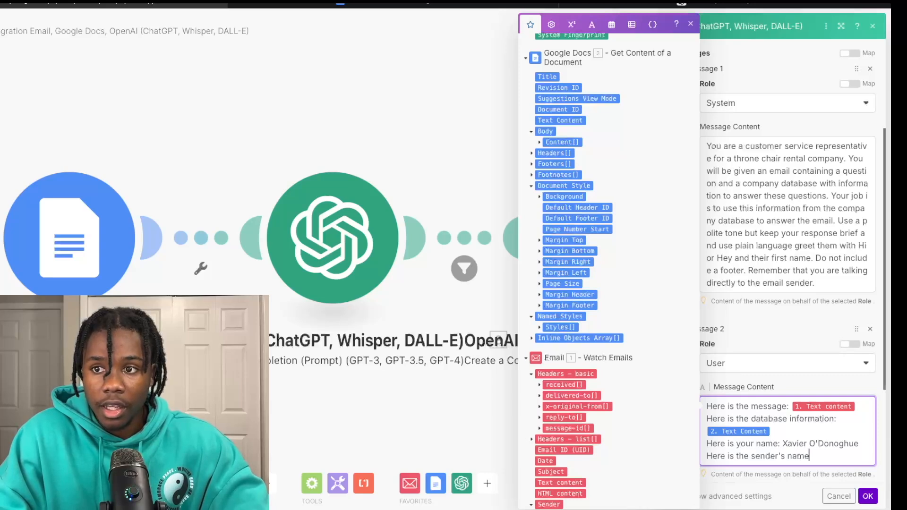
text(:)
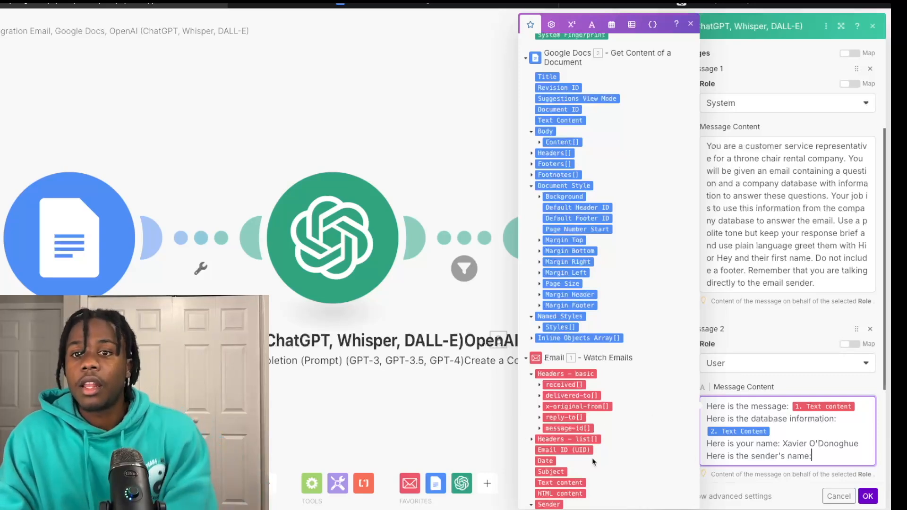
scroll(588, 437, down, 2)
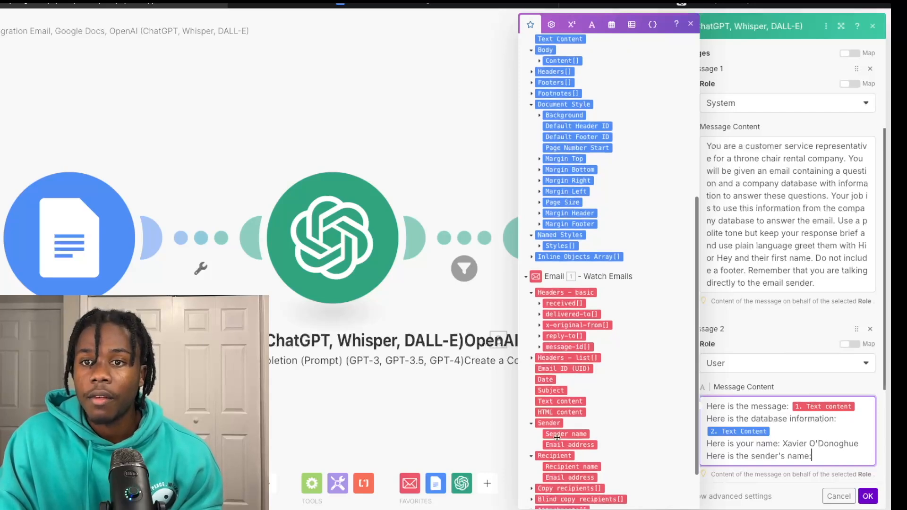
scroll(557, 432, down, 1)
click(559, 427)
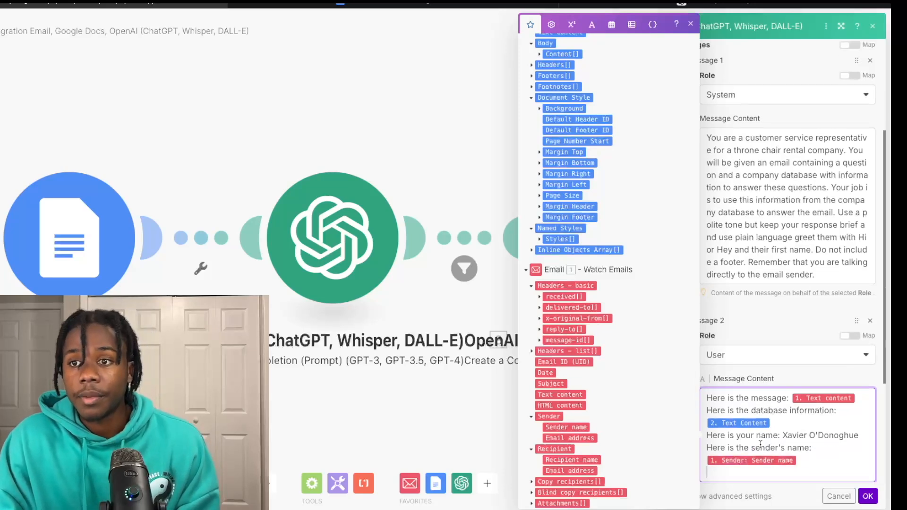
key(Return)
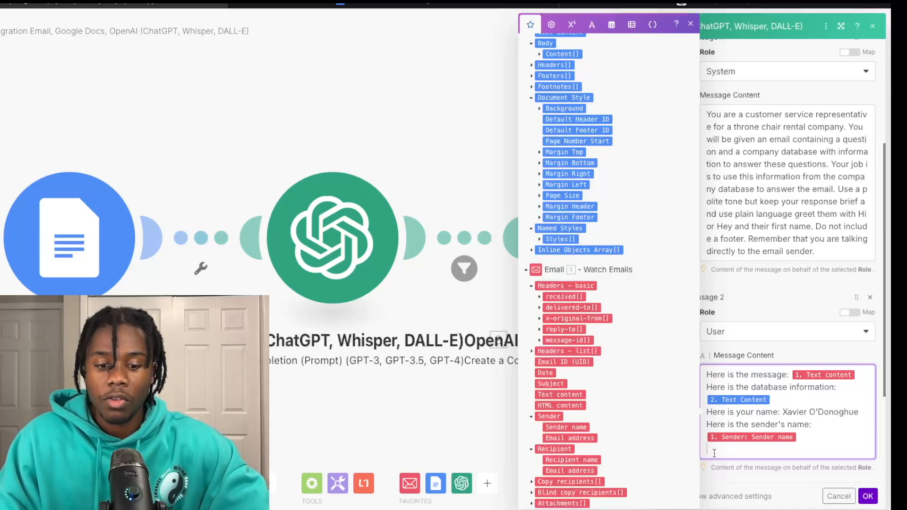
text(Respond to the em)
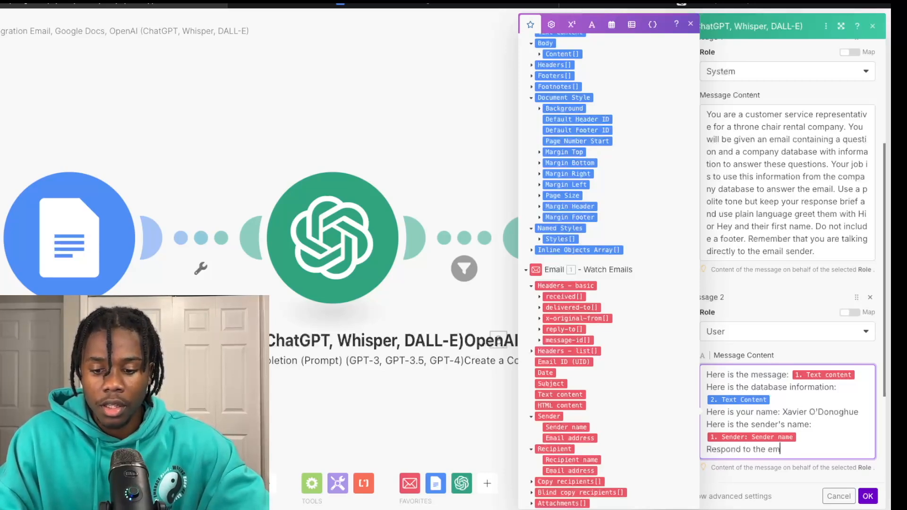
text(ail using the database info)
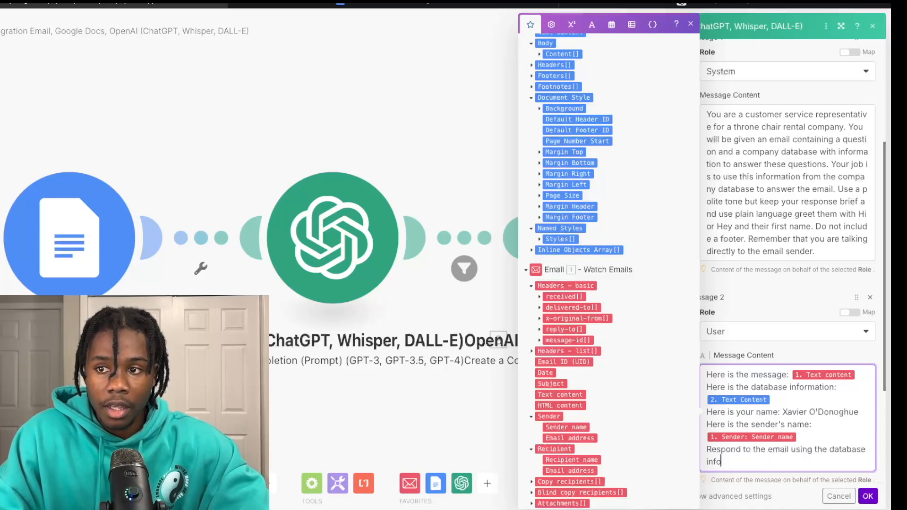
text(rmatio)
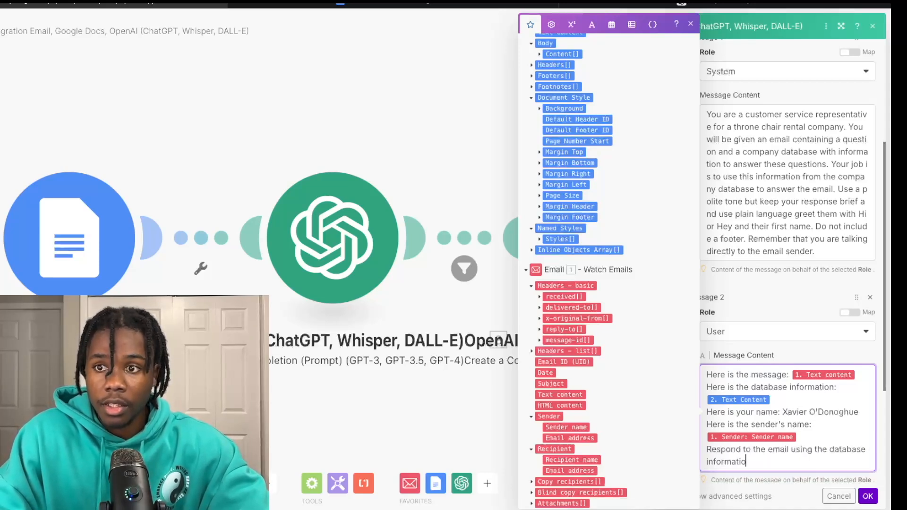
text(n)
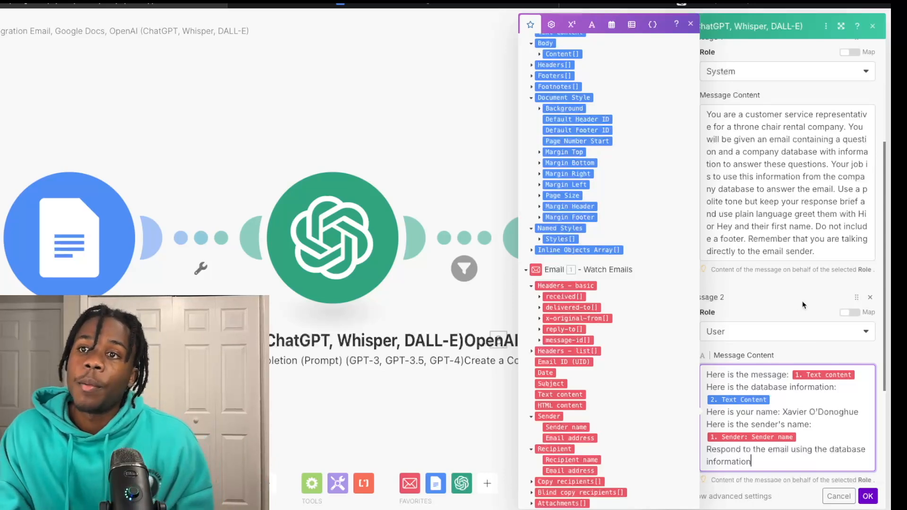
Step: Review the system message's reminder sentence, then save the OpenAI reply module settings
drag(749, 240, 835, 259)
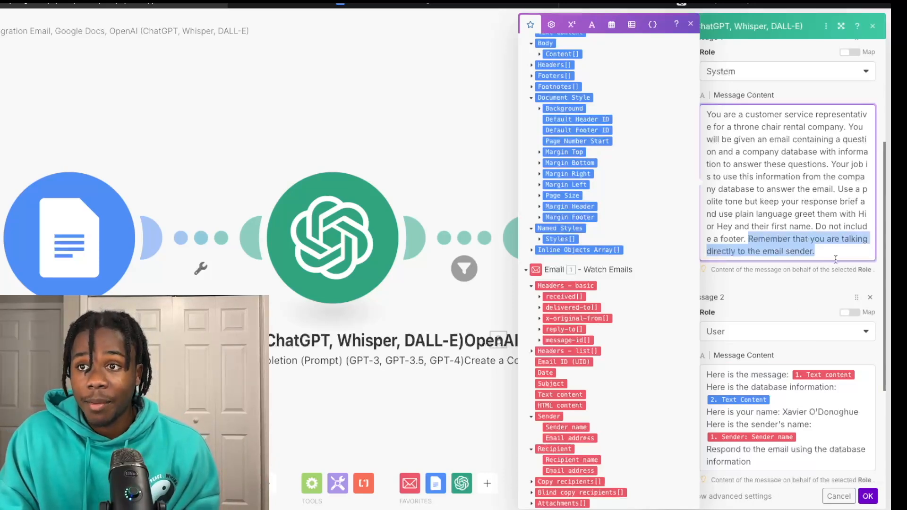
click(834, 257)
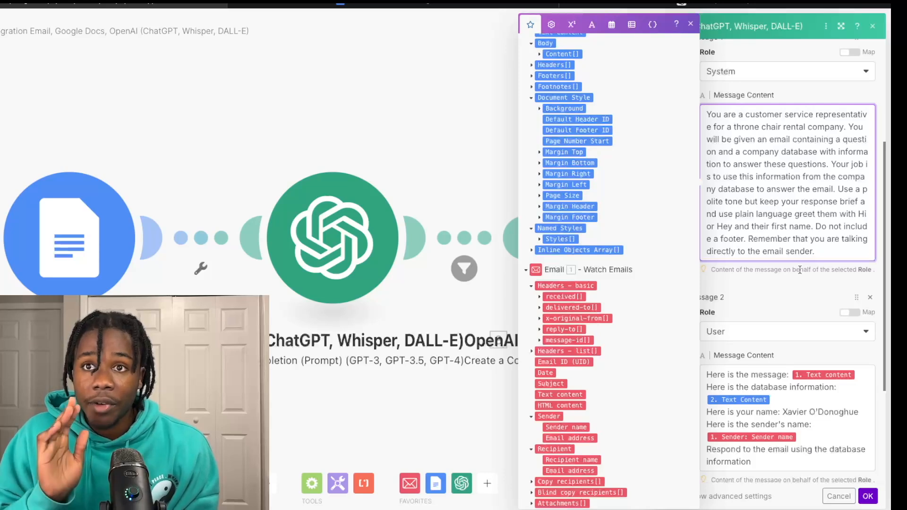
click(798, 299)
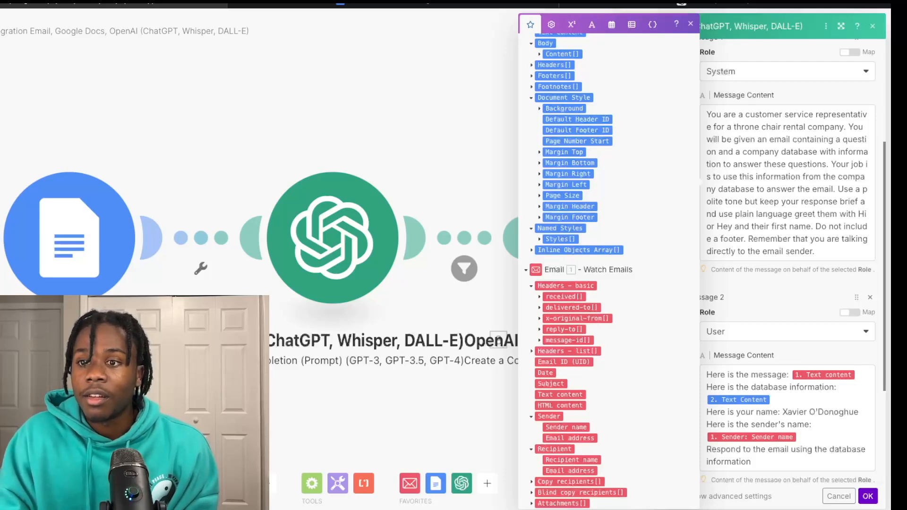
click(868, 497)
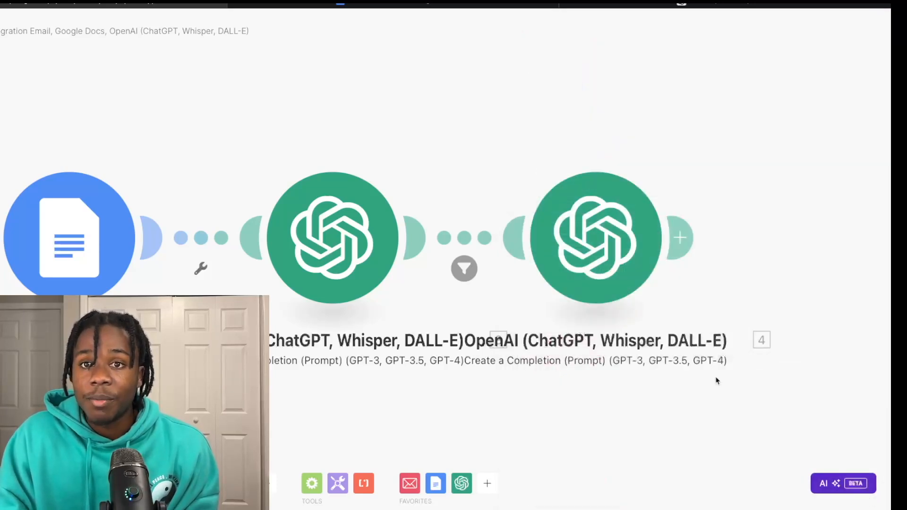
Step: Add an Email Send an Email module after the second OpenAI module
scroll(692, 297, down, 1)
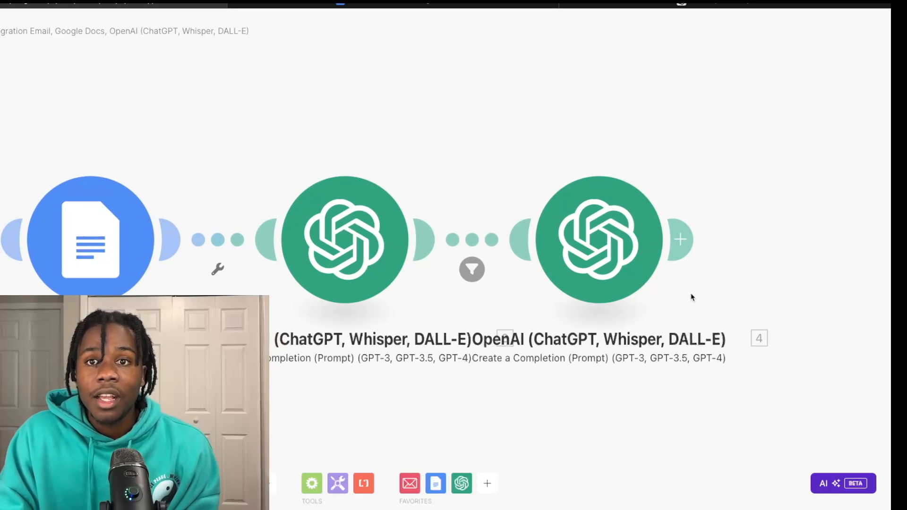
scroll(692, 296, down, 1)
scroll(692, 296, down, 1)
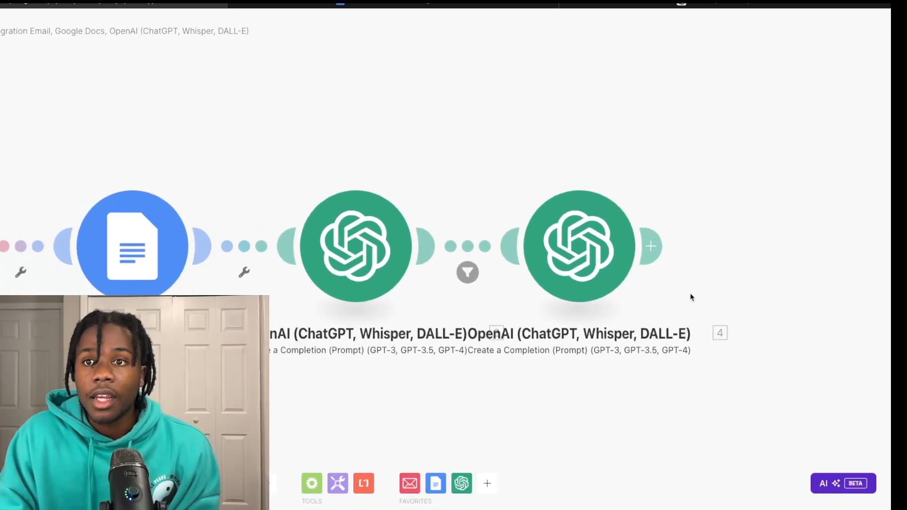
click(651, 246)
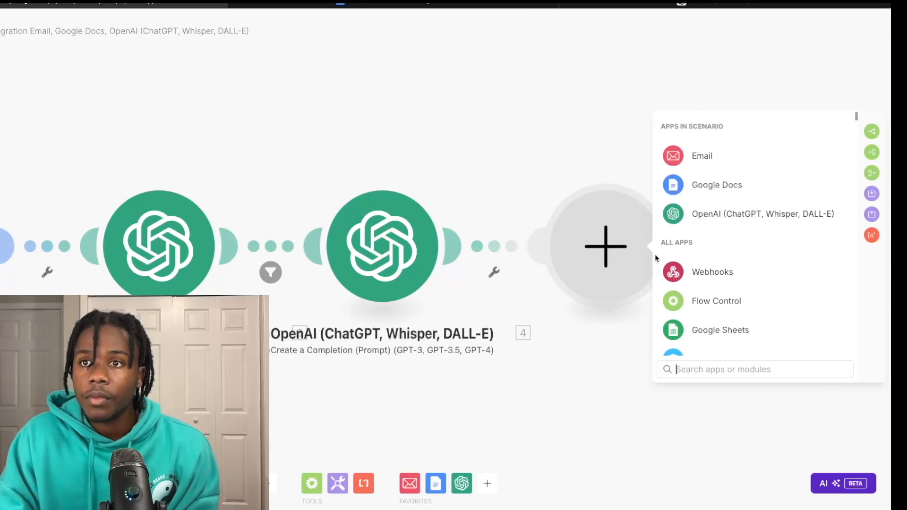
click(703, 159)
scroll(707, 319, down, 4)
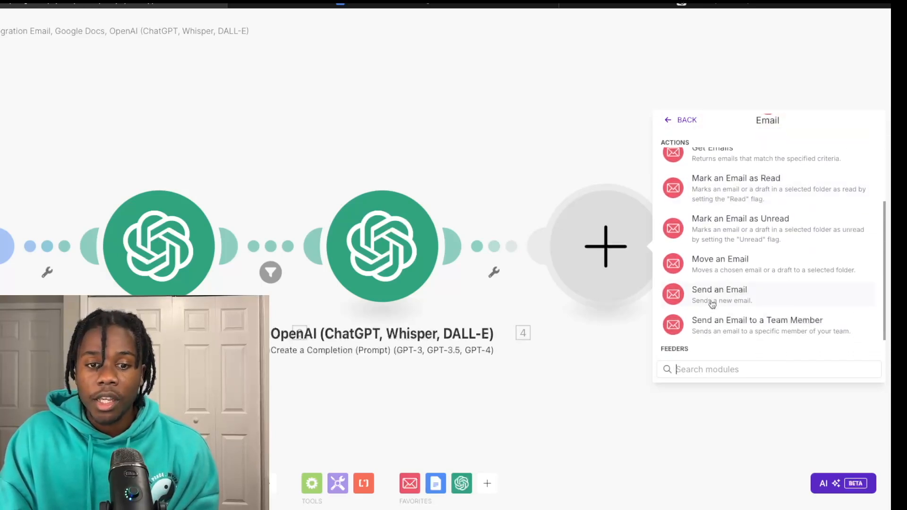
click(712, 302)
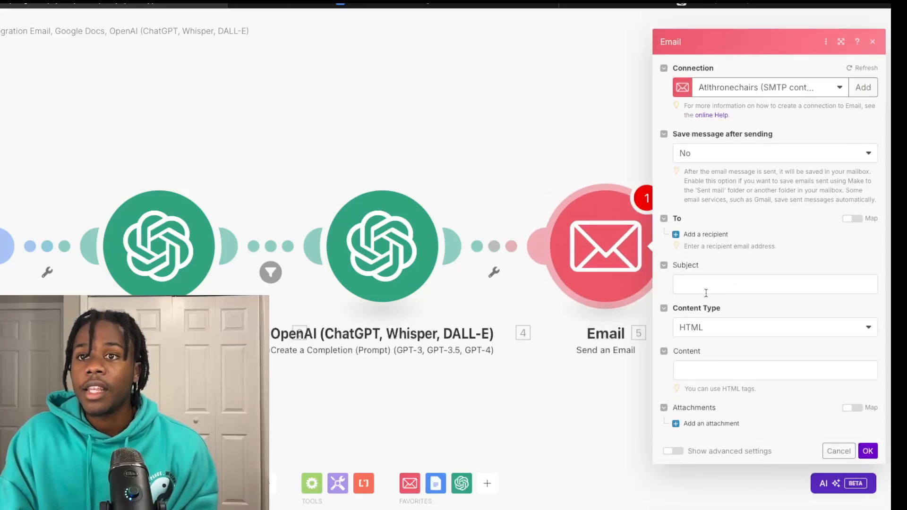
Step: Set the email subject to 'Regarding your question about' plus the incoming Subject, then close the settings
click(706, 285)
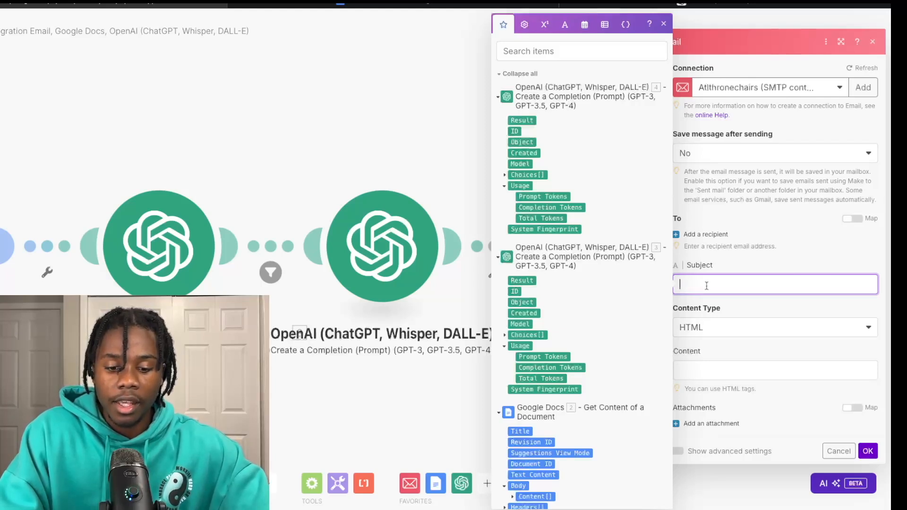
text(ng your question about)
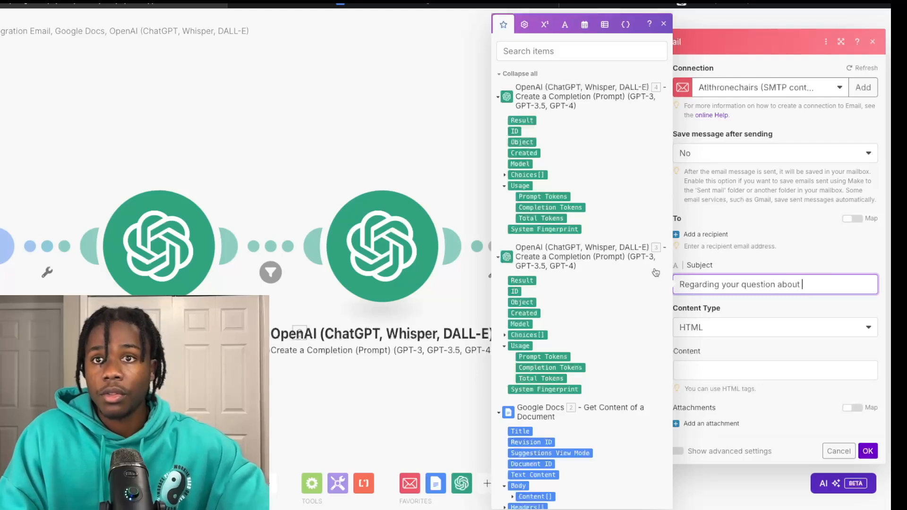
scroll(598, 255, down, 10)
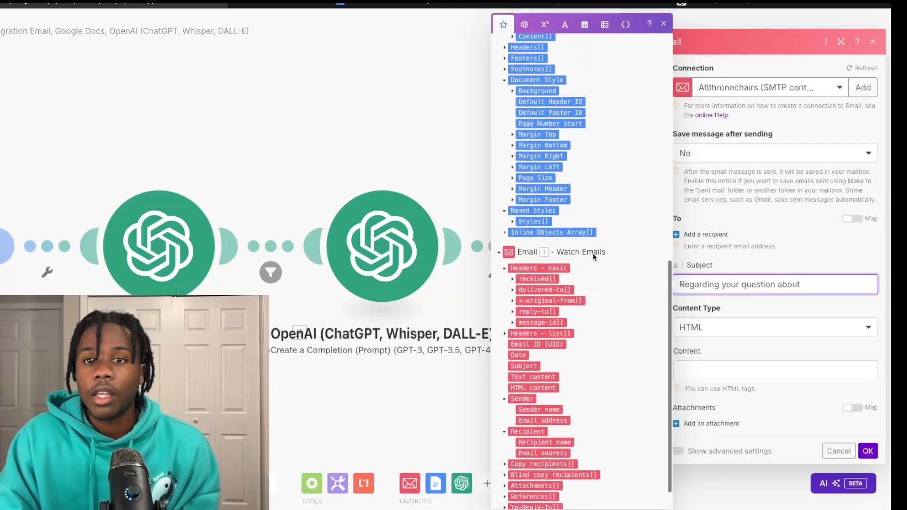
scroll(593, 257, down, 1)
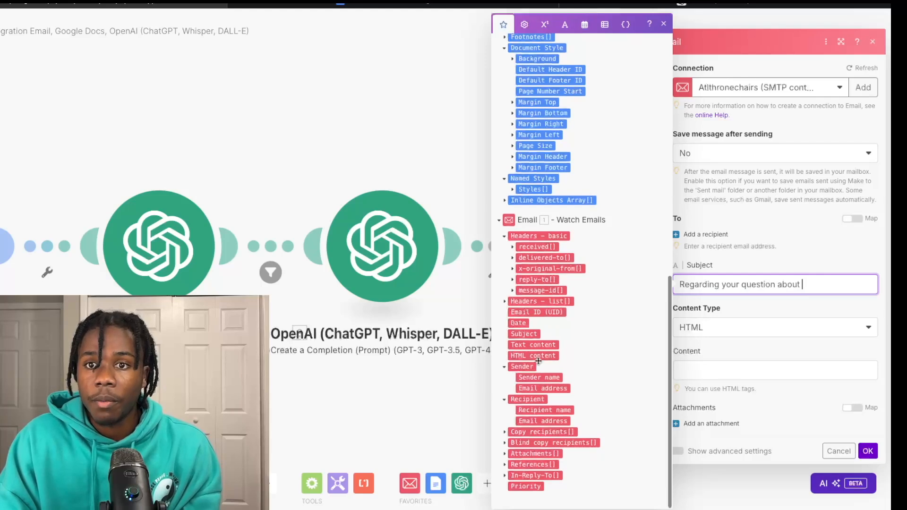
click(524, 334)
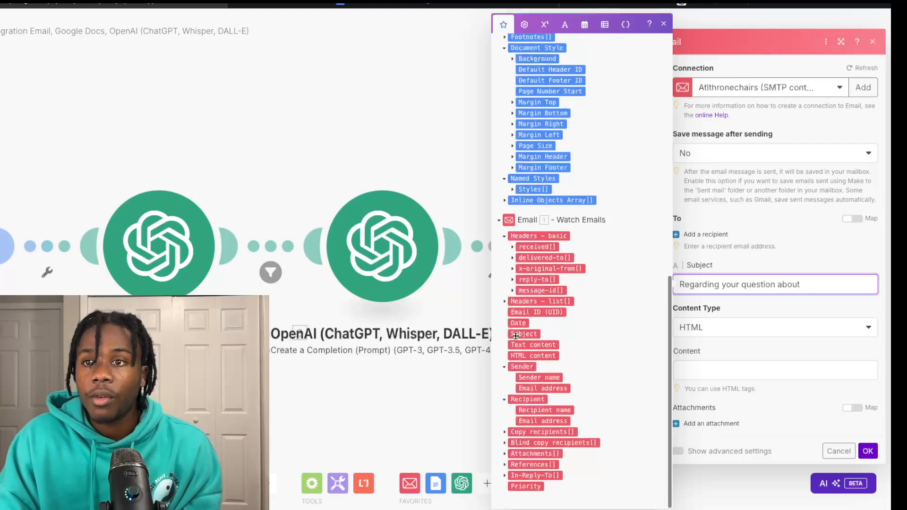
click(725, 369)
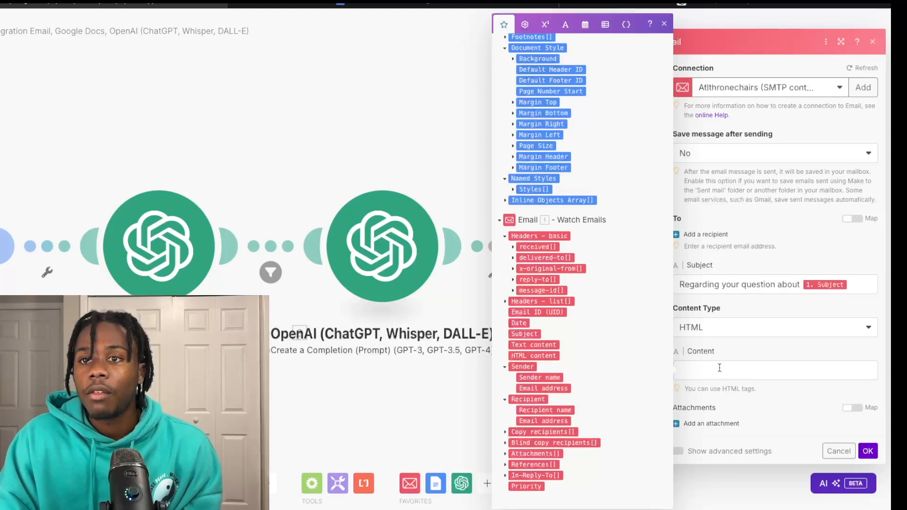
scroll(600, 298, up, 15)
scroll(598, 296, down, 2)
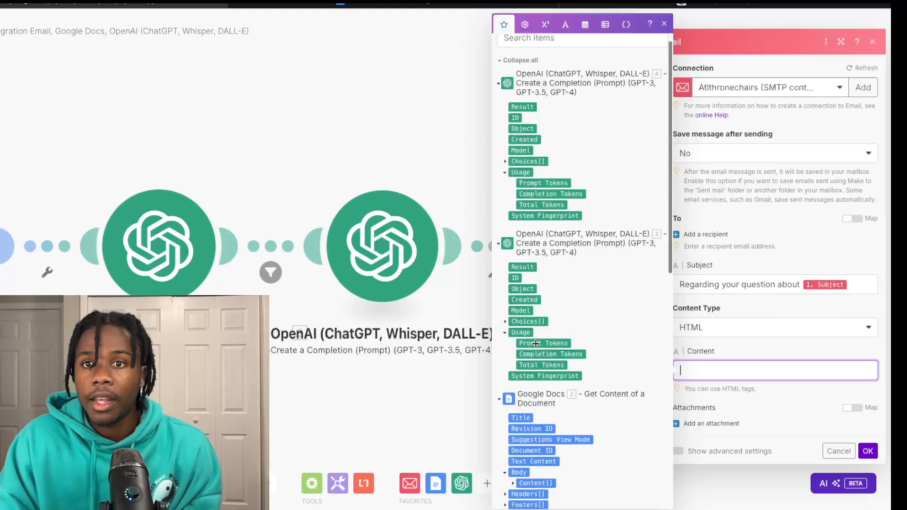
scroll(536, 343, down, 1)
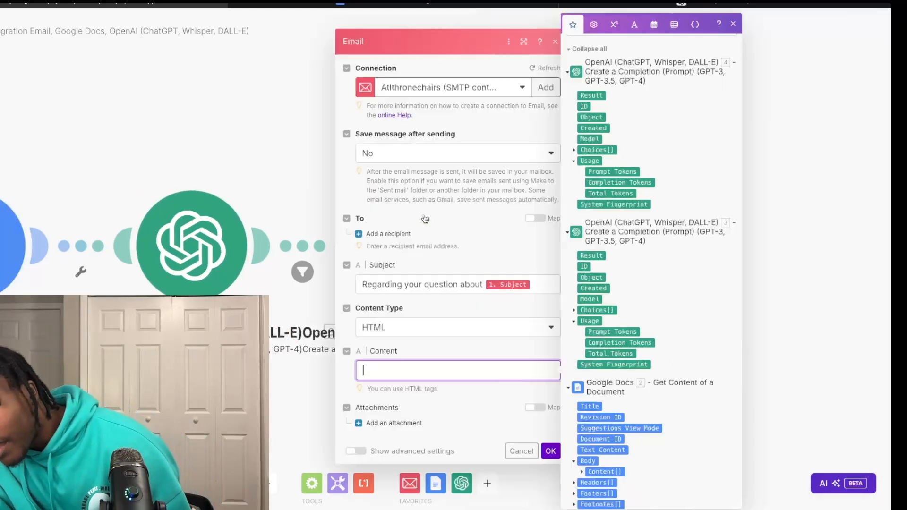
click(555, 43)
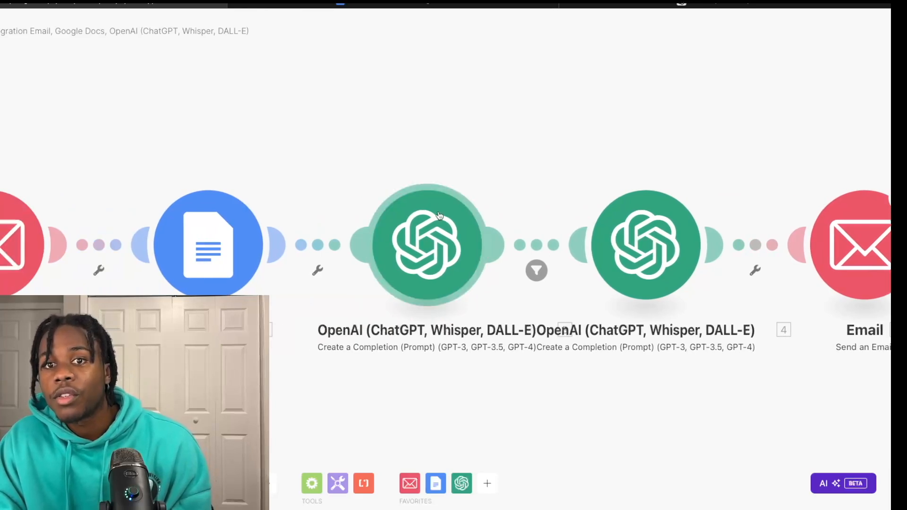
Step: Map the second OpenAI Result into the Send an Email body content
click(440, 215)
click(378, 135)
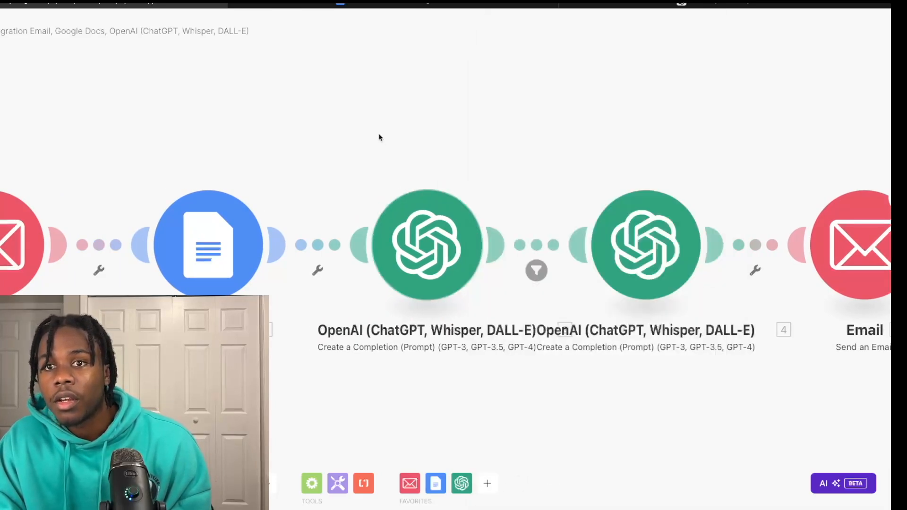
click(709, 245)
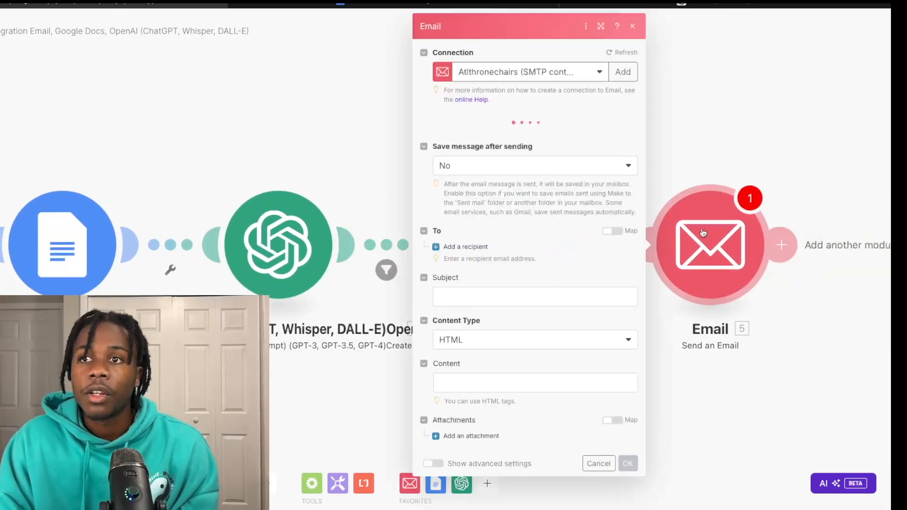
click(503, 376)
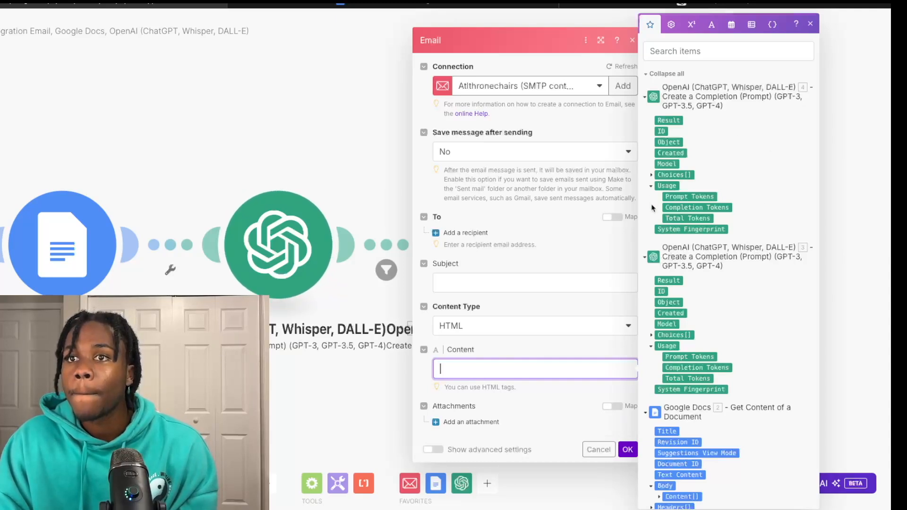
drag(669, 123, 484, 366)
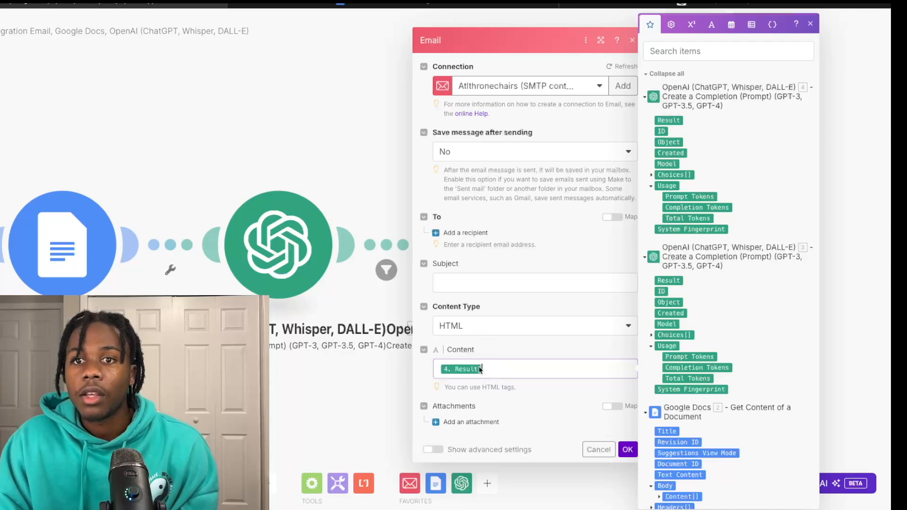
Step: Set the subject to 'Regarding your question about' followed by the original email's Subject
click(481, 282)
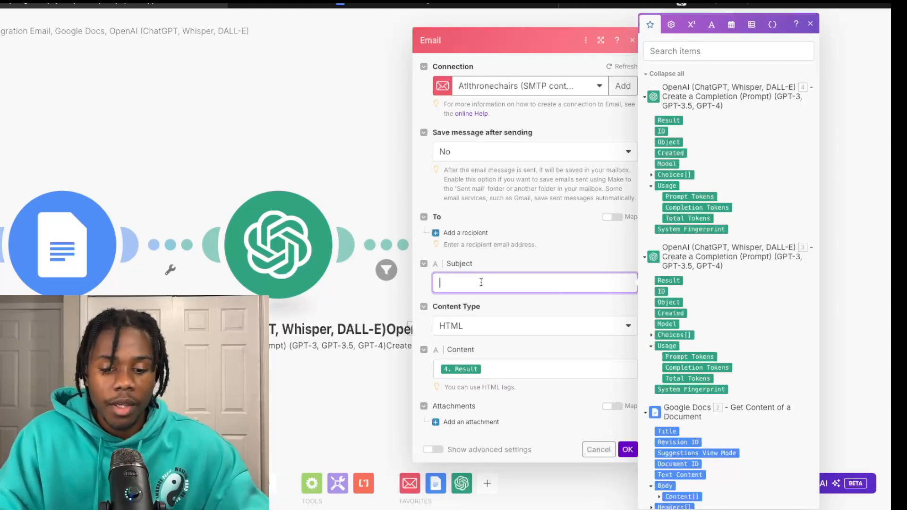
text(Regar)
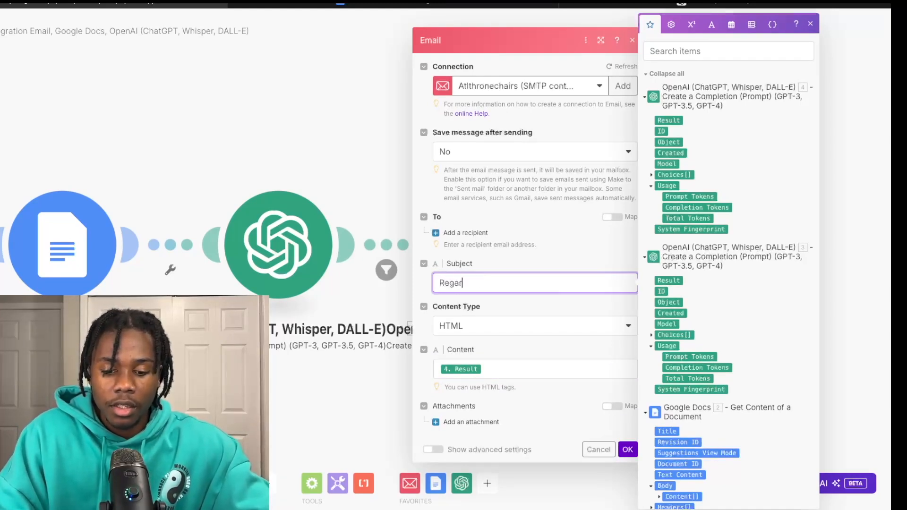
text(ding )
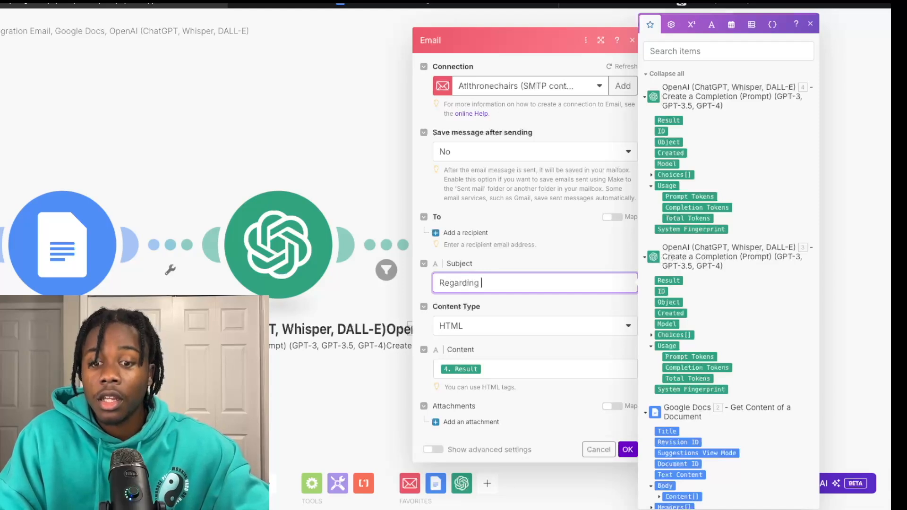
text(your q)
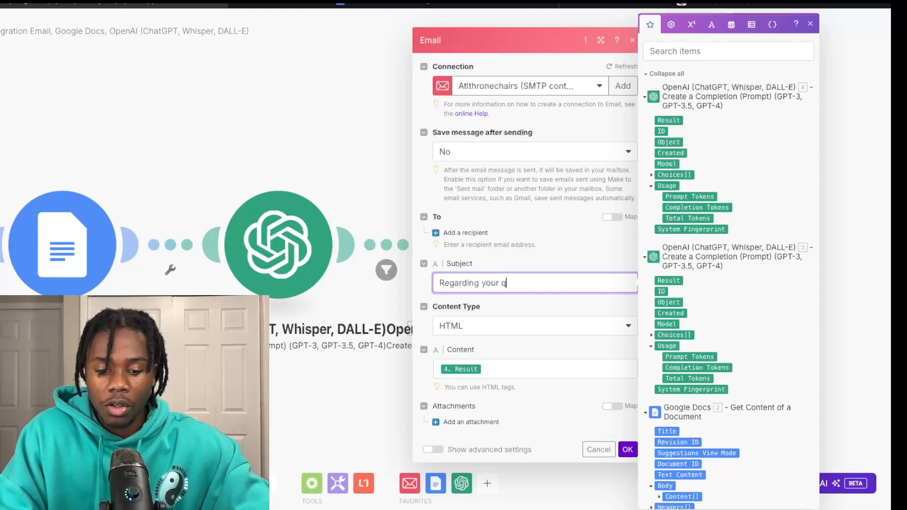
text(uestion about)
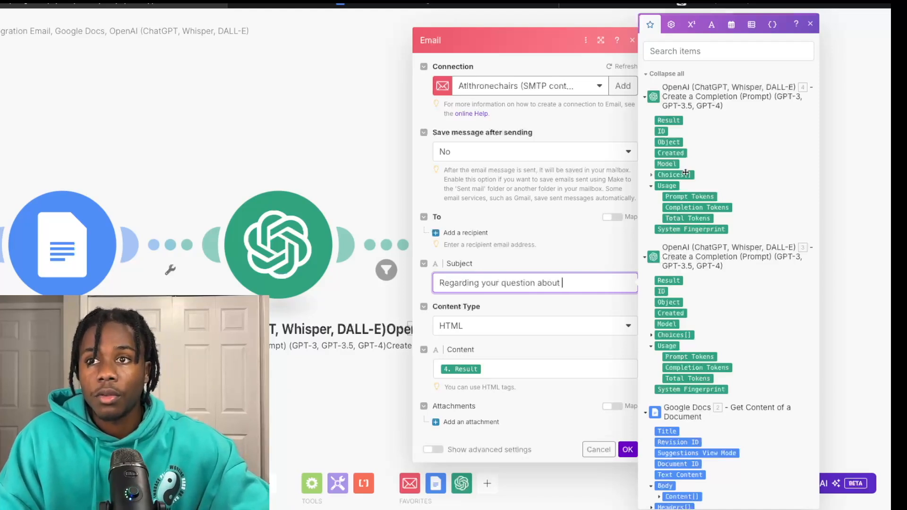
scroll(685, 173, down, 15)
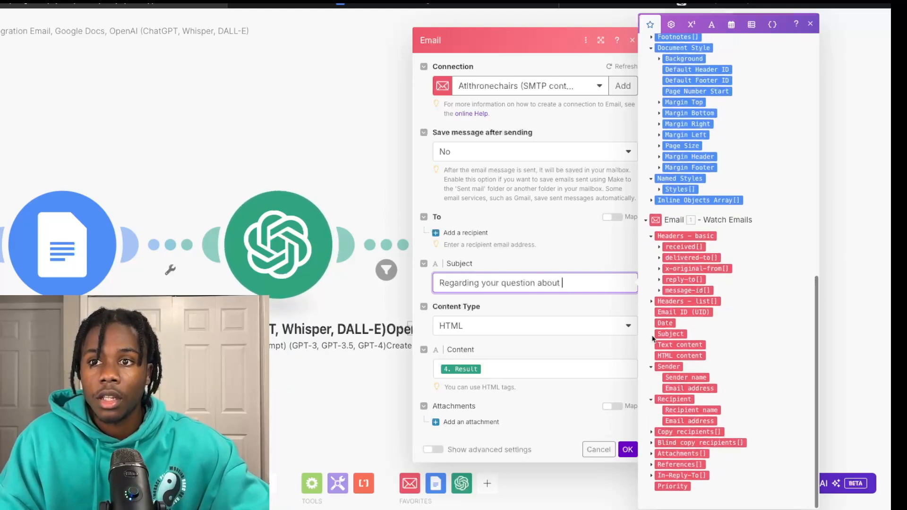
drag(676, 336, 598, 283)
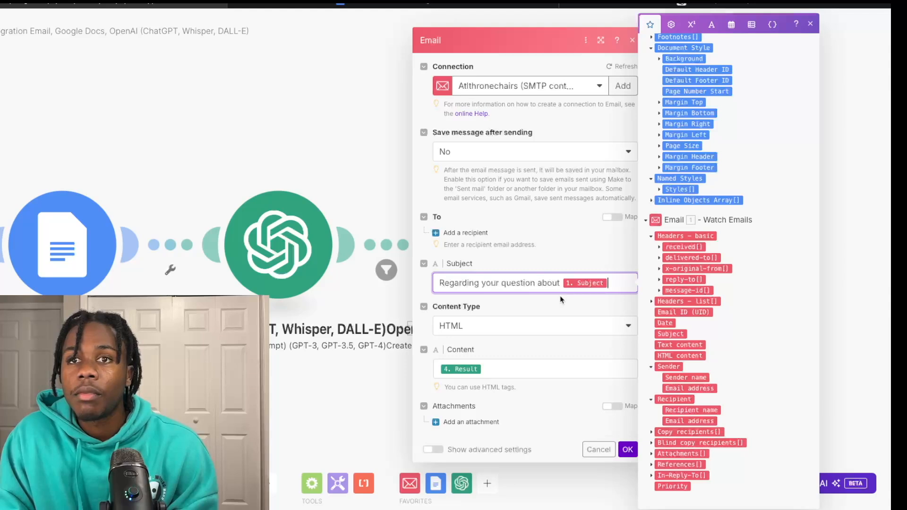
Step: Add the original sender's email address as recipient and save the module
click(436, 233)
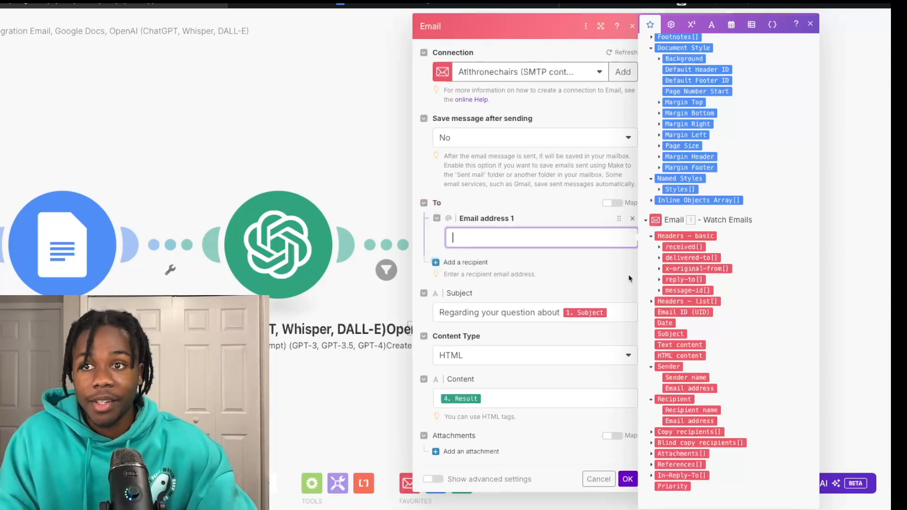
drag(692, 388, 511, 240)
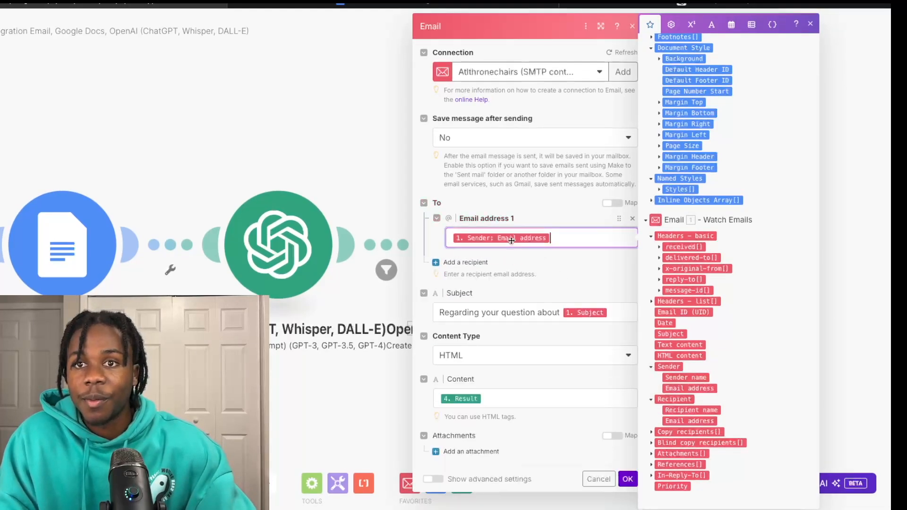
click(537, 242)
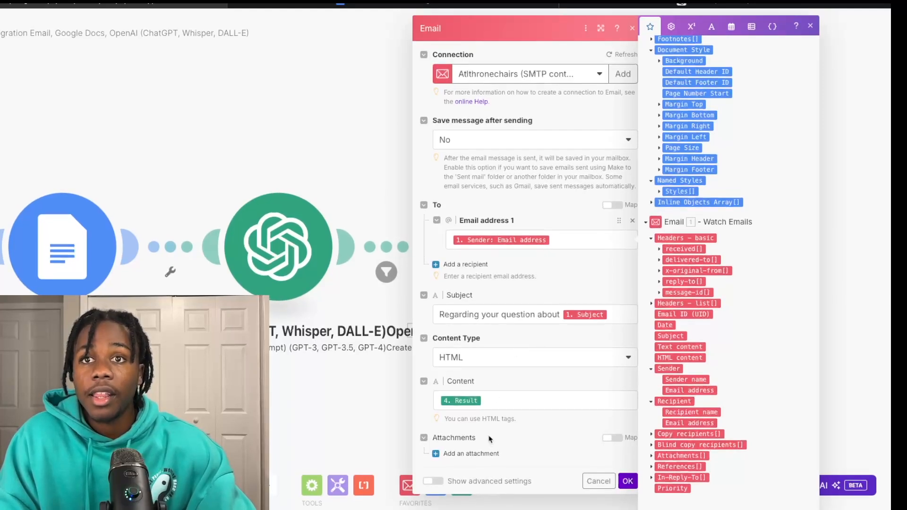
click(628, 482)
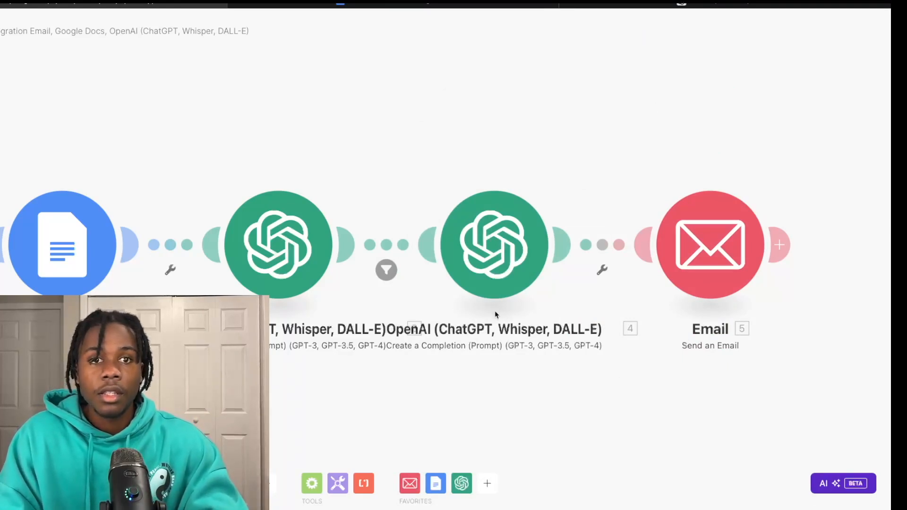
Step: Add an Email 'Mark an Email as Read' module after Send an Email
scroll(599, 298, right, 1)
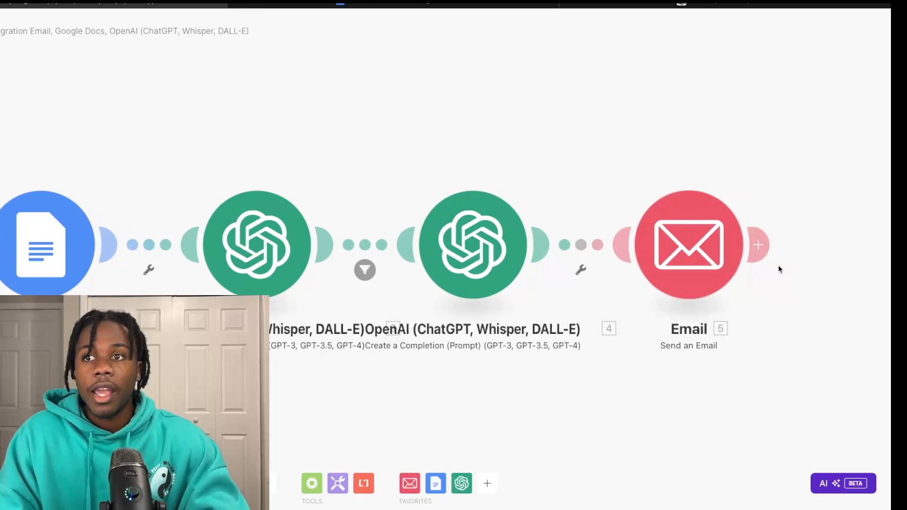
click(758, 245)
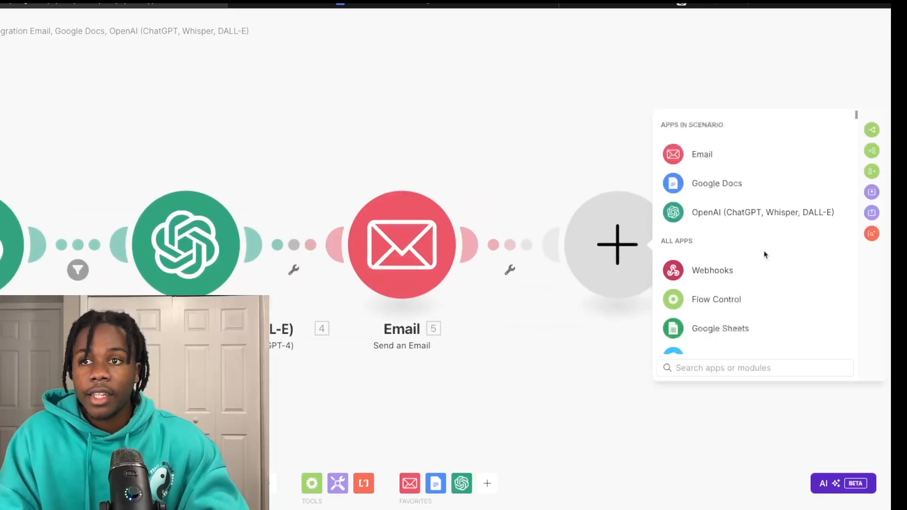
click(684, 155)
scroll(709, 247, down, 1)
scroll(711, 249, down, 1)
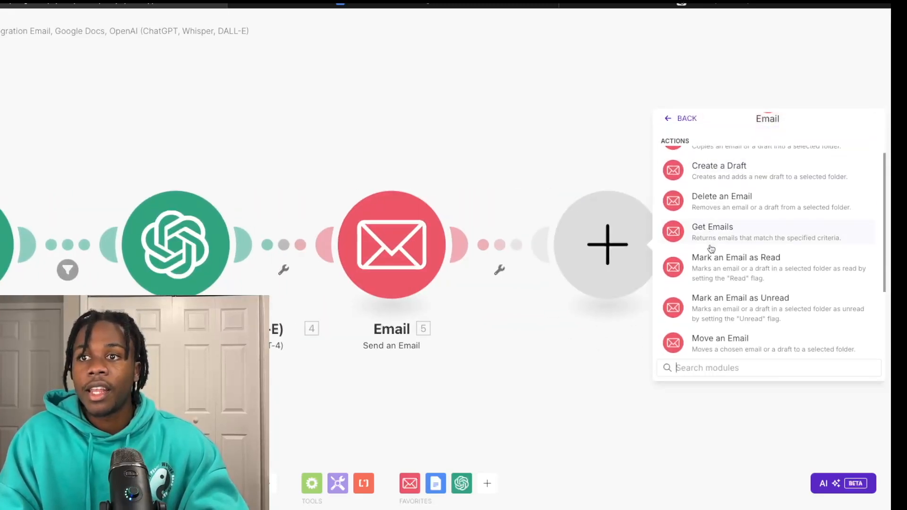
click(713, 268)
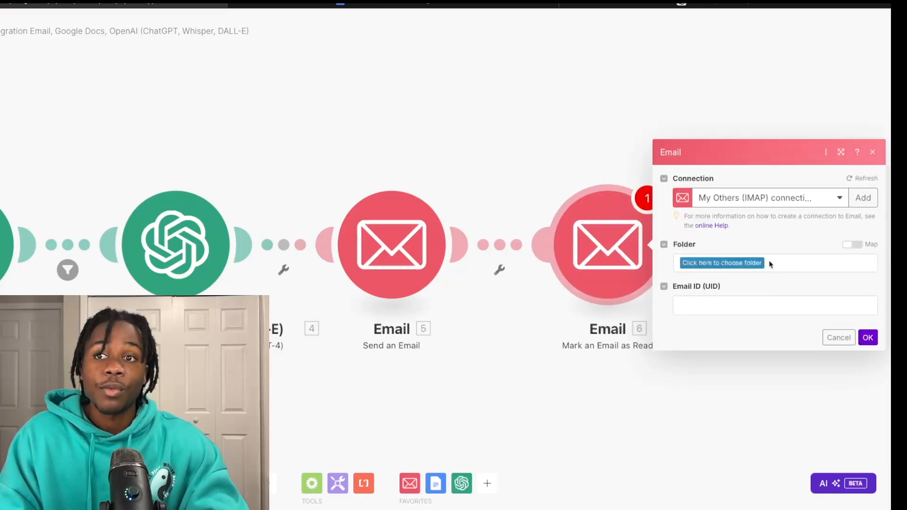
Step: Map the watched email's Email ID (UID), choose the INBOX folder, and save
click(721, 305)
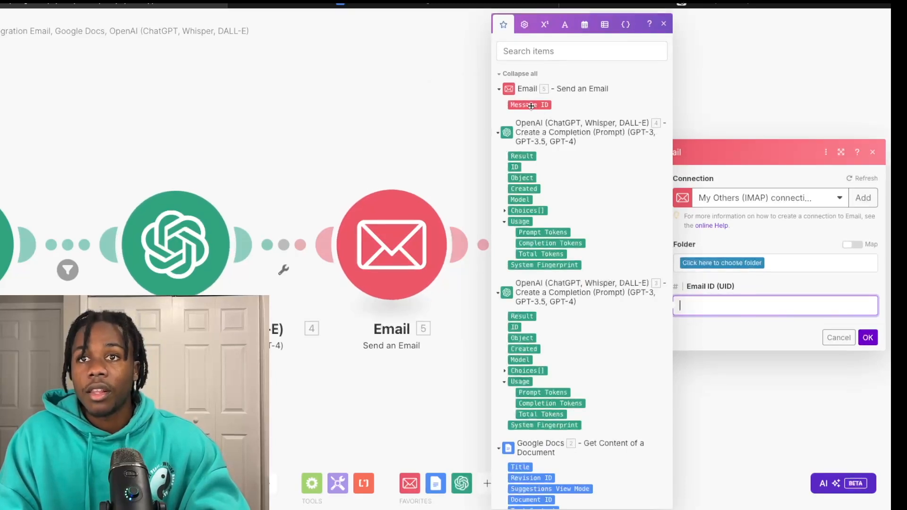
drag(535, 108, 527, 106)
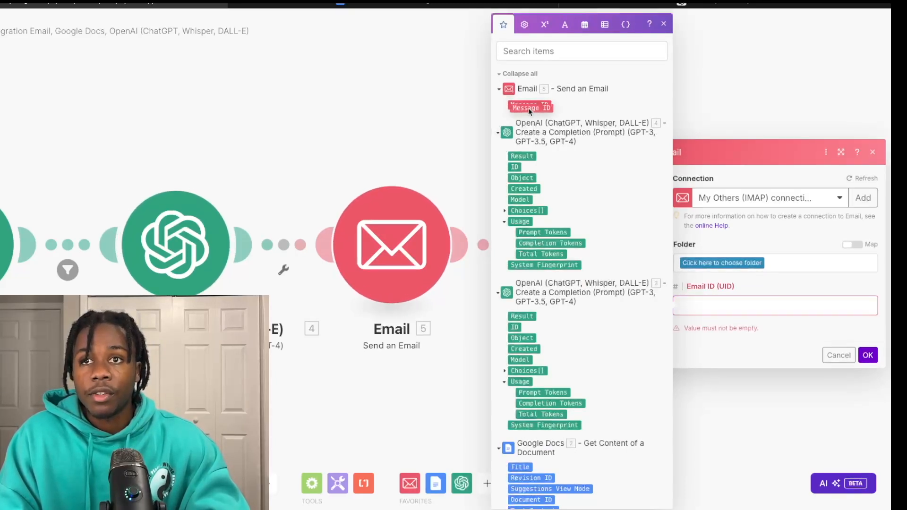
scroll(570, 257, down, 10)
scroll(571, 258, down, 2)
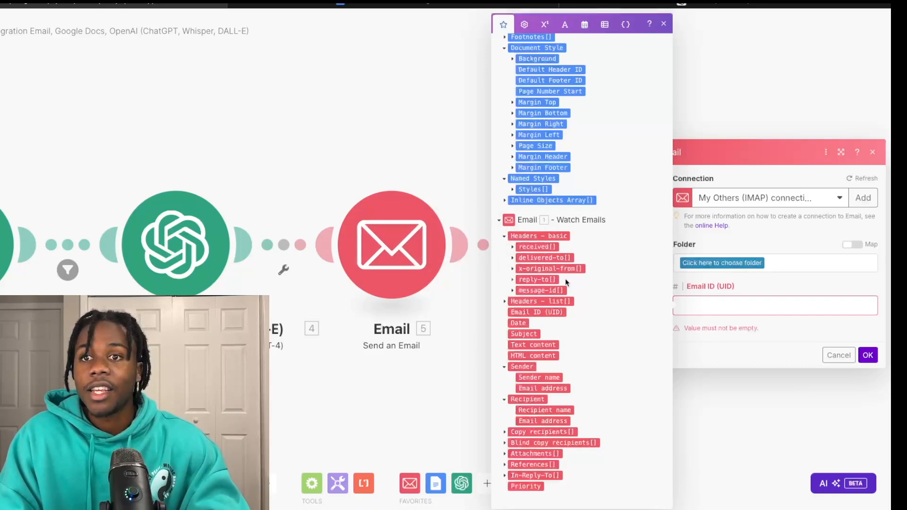
drag(521, 313, 708, 307)
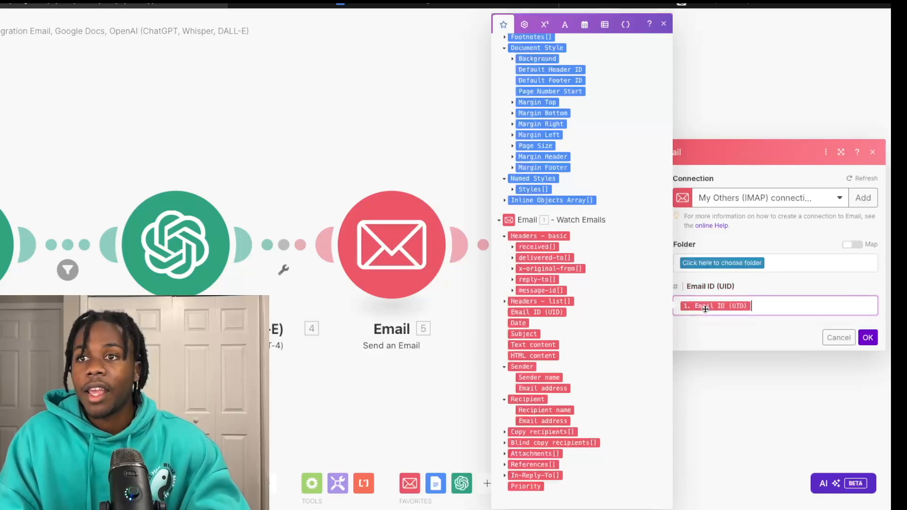
click(865, 341)
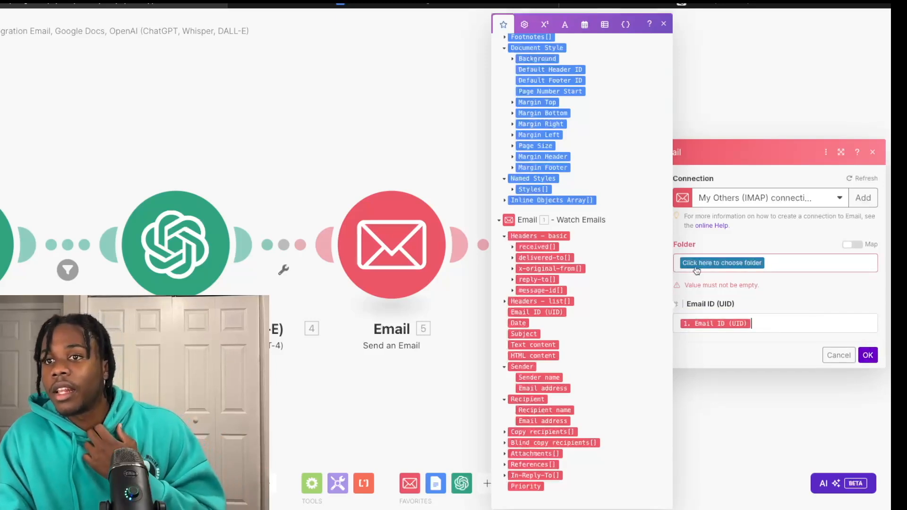
click(722, 263)
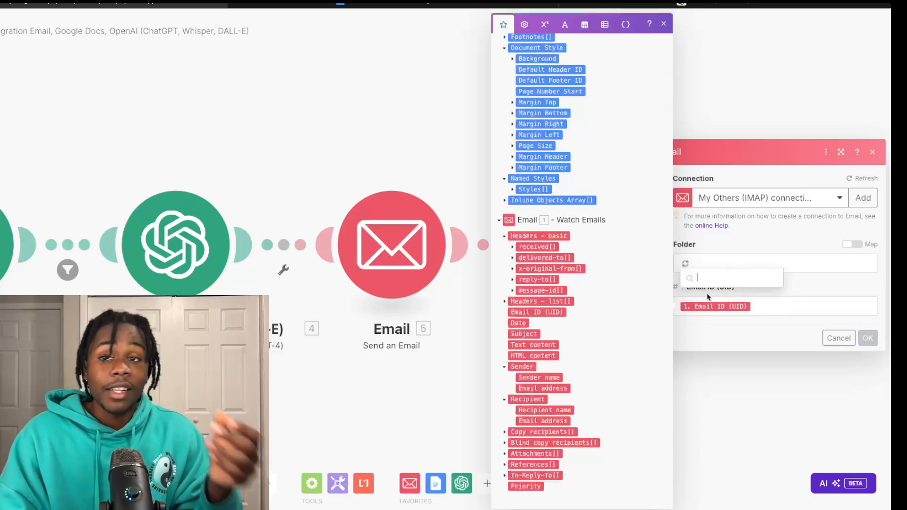
click(711, 279)
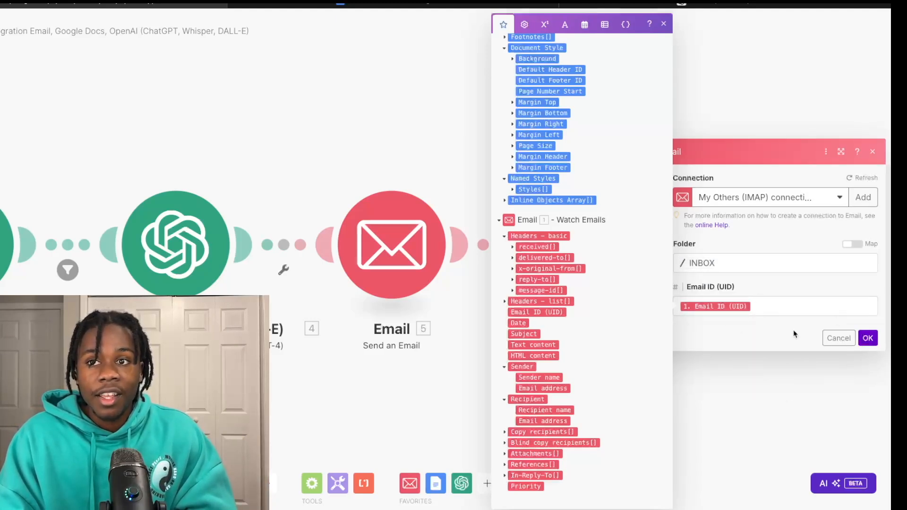
click(868, 338)
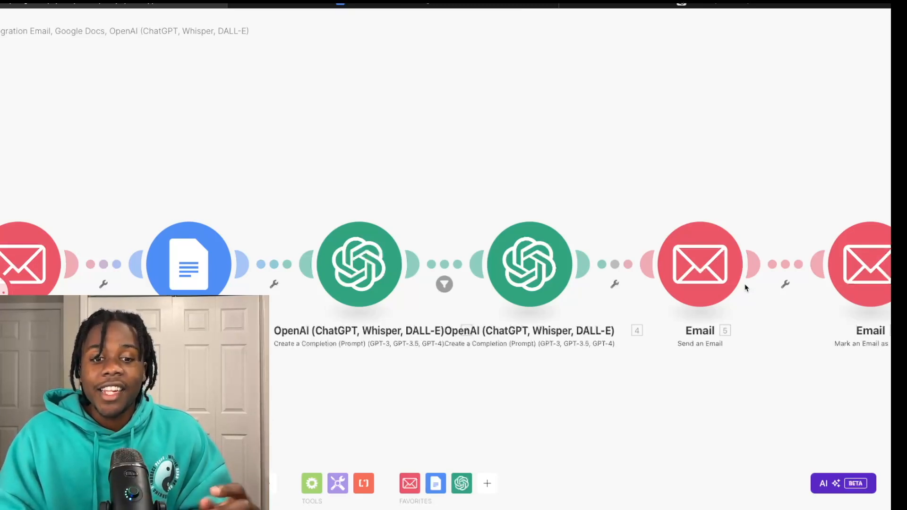
scroll(745, 288, down, 1)
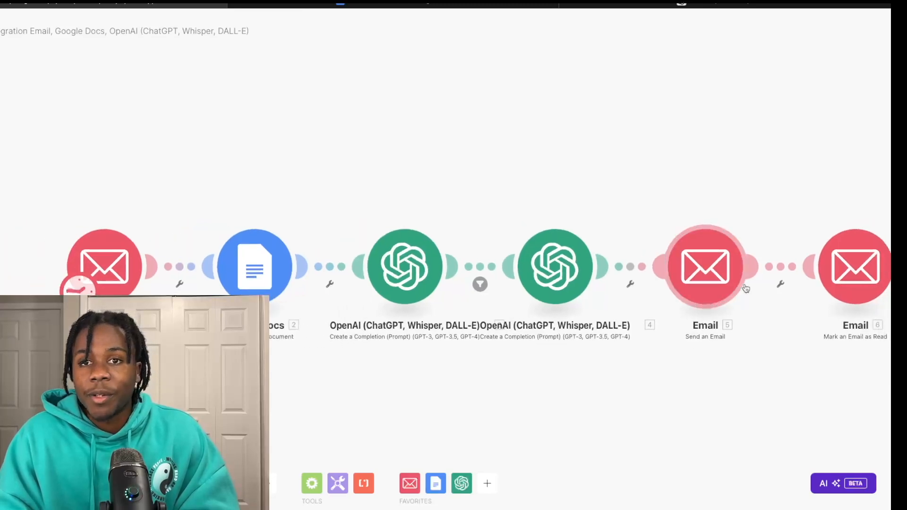
scroll(745, 288, right, 3)
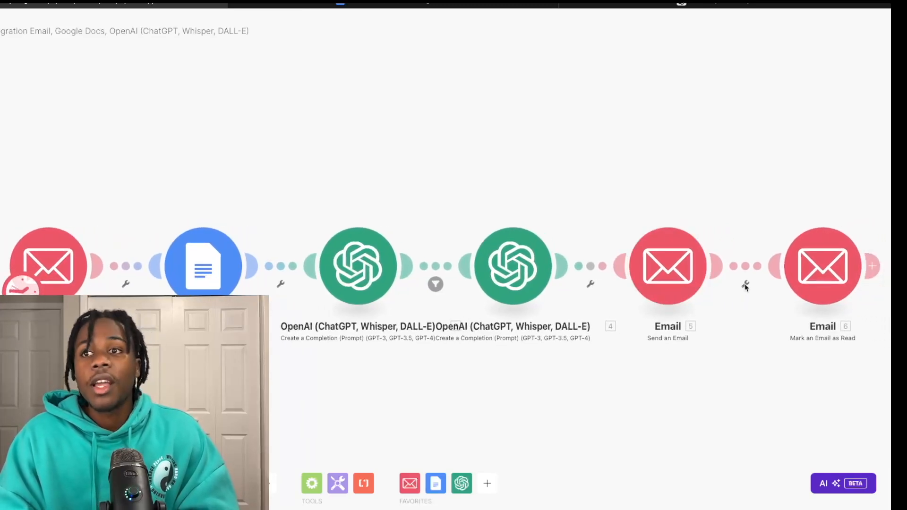
scroll(746, 287, down, 2)
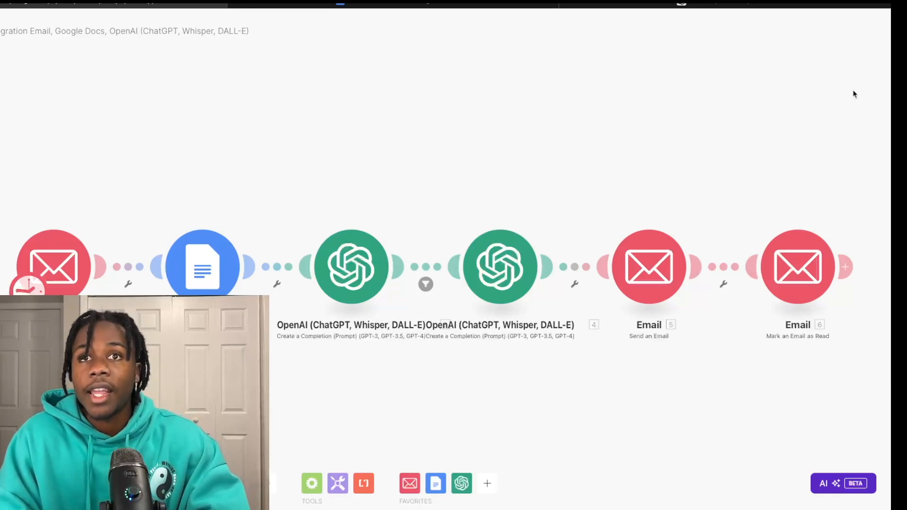
Step: Open Gmail in a new browser tab
key(super+t)
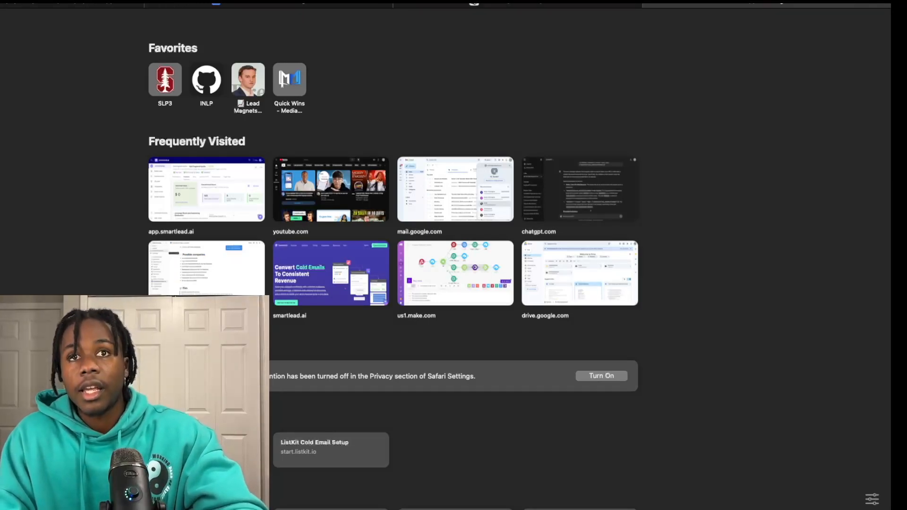
text(gmail)
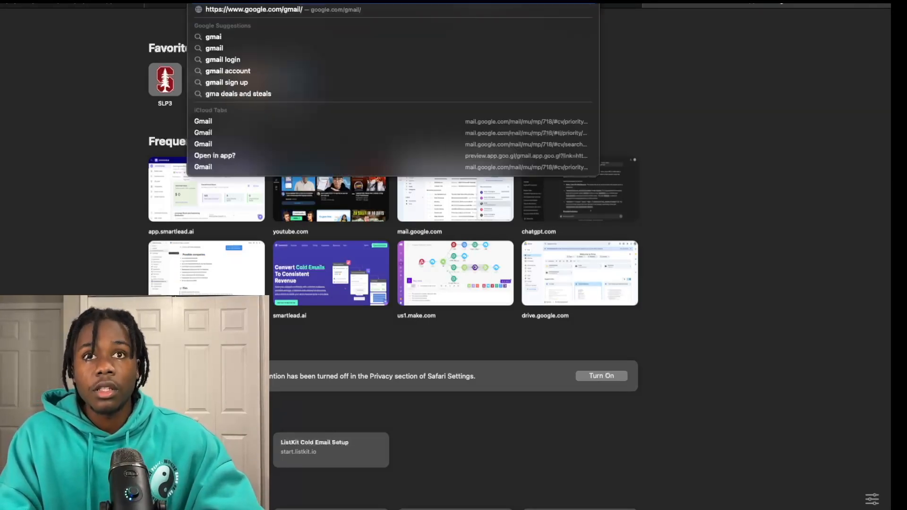
key(Return)
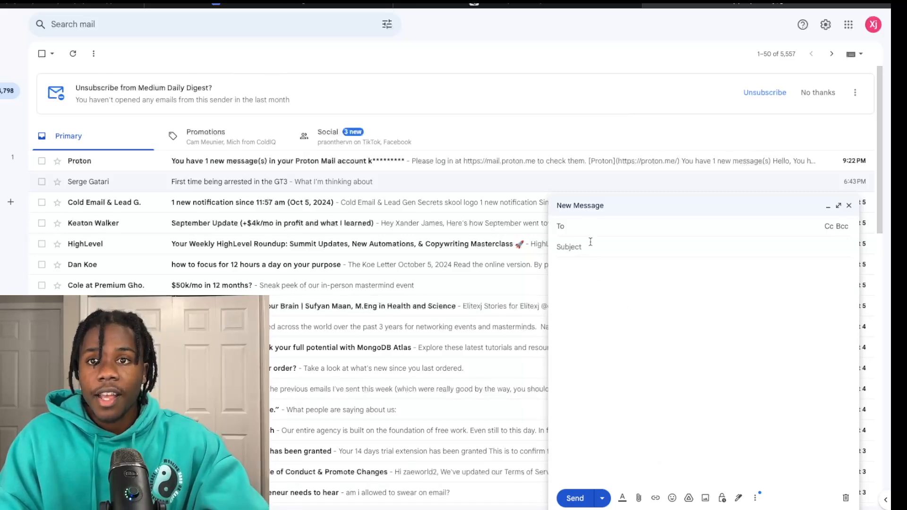
Step: Send a contact a test email titled 'Price' asking how much renting a throne chair costs
text(con)
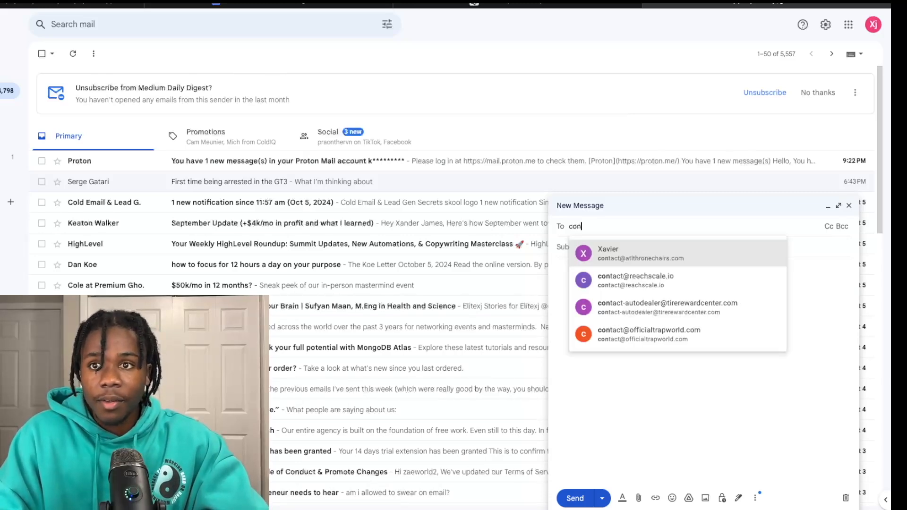
click(613, 261)
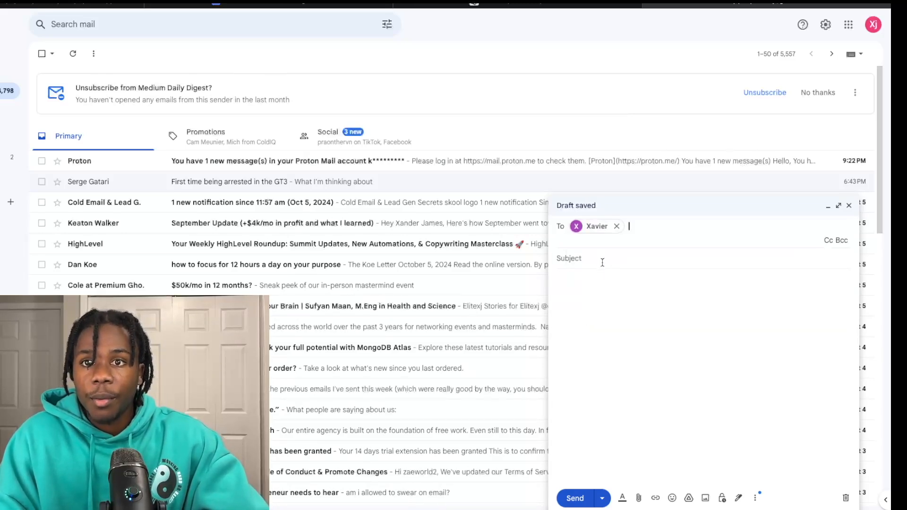
click(603, 260)
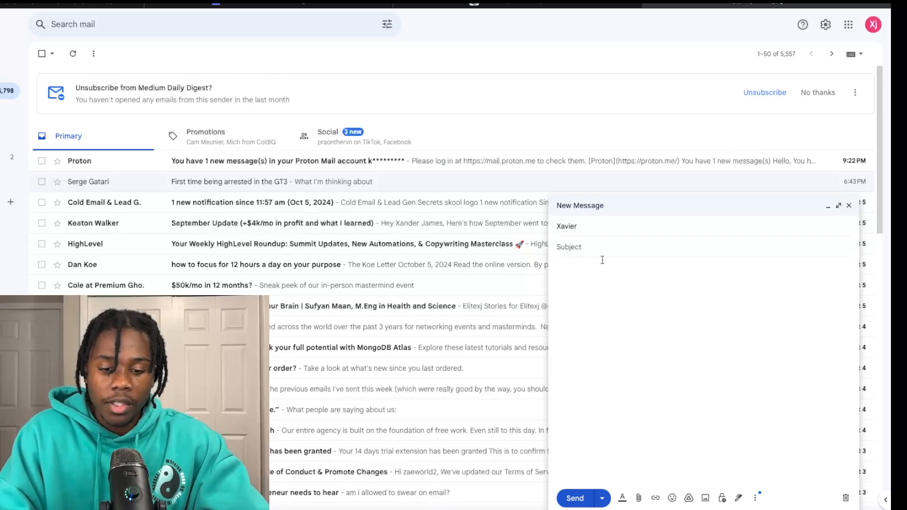
text(Price)
click(604, 294)
text(How mu)
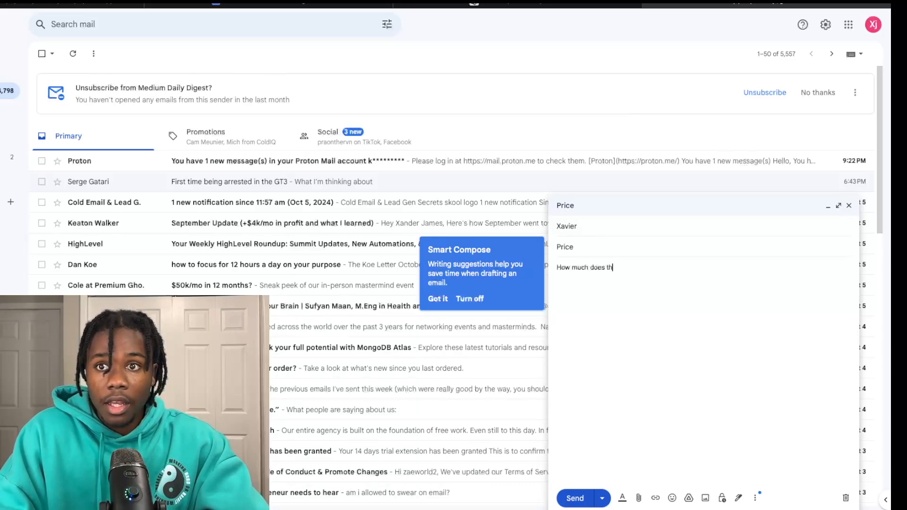
text(ch does it cost to rent)
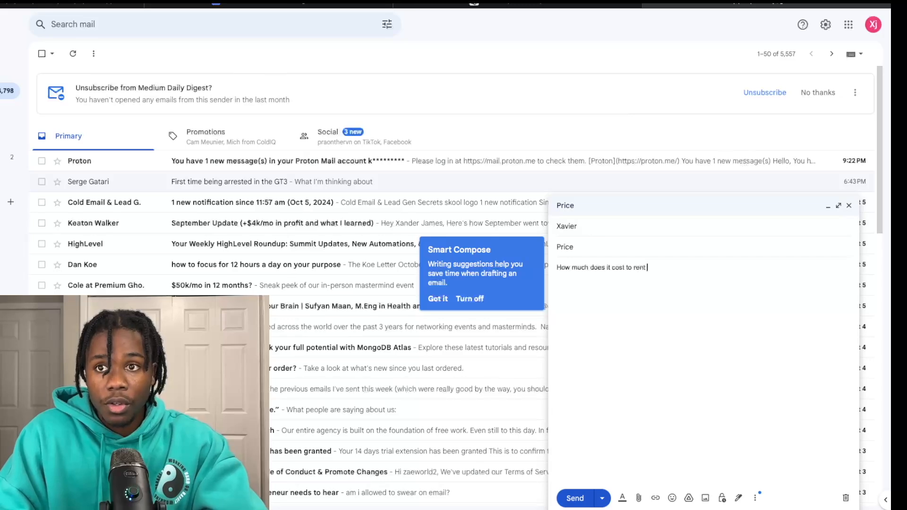
text( a throne chair)
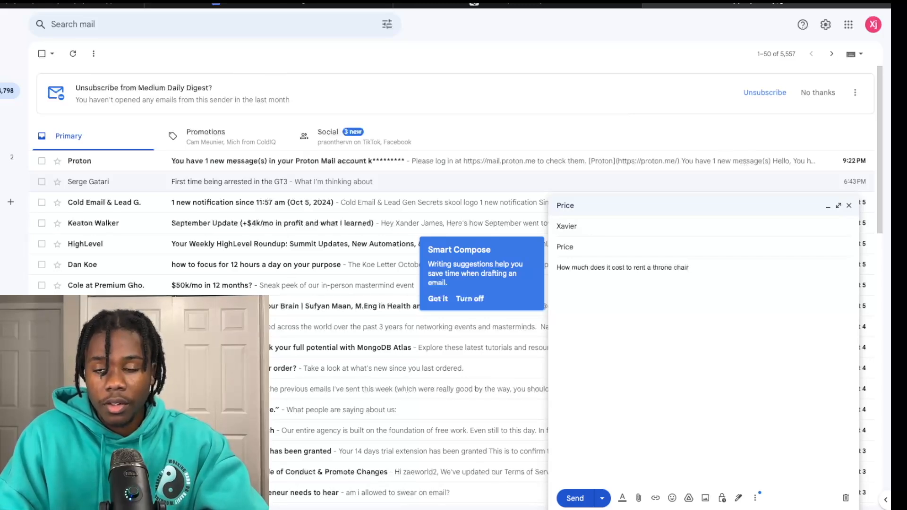
click(586, 494)
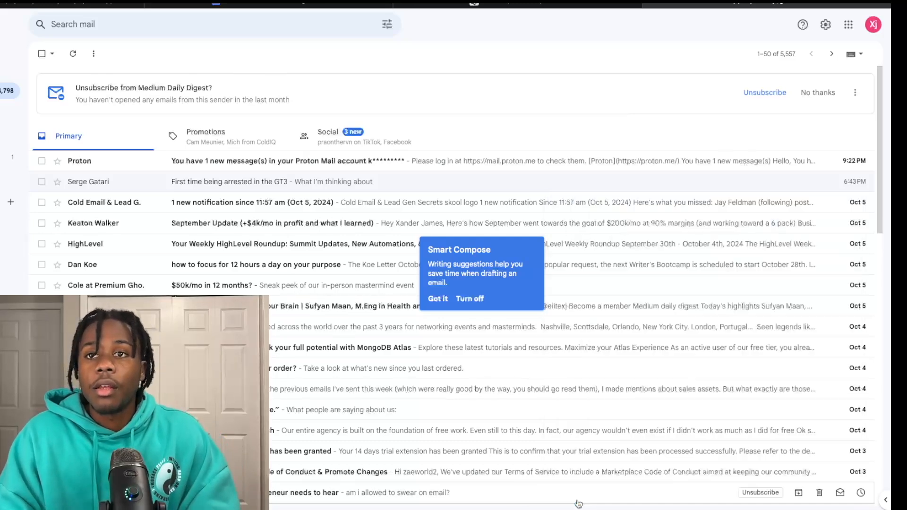
click(101, 5)
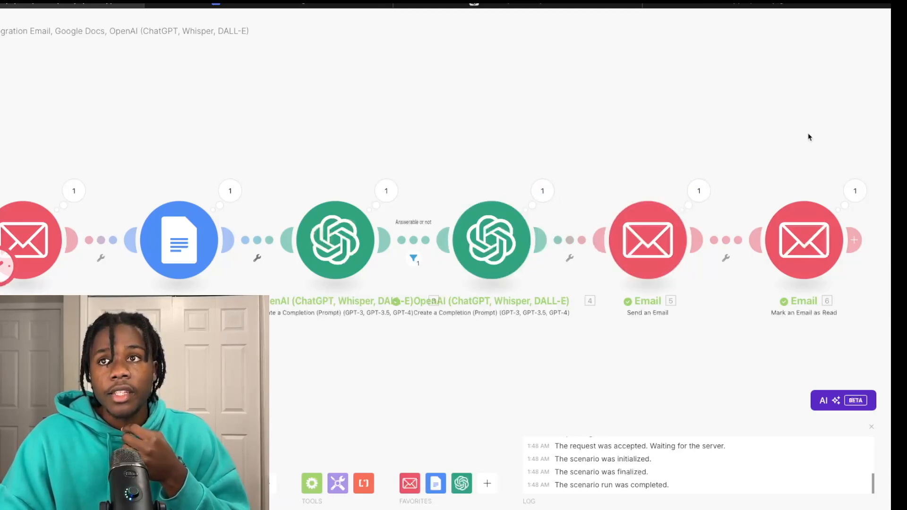
Step: Read the automated 'Regarding your question about Price' reply quoting $199 per throne chair, then return to Make
click(776, 6)
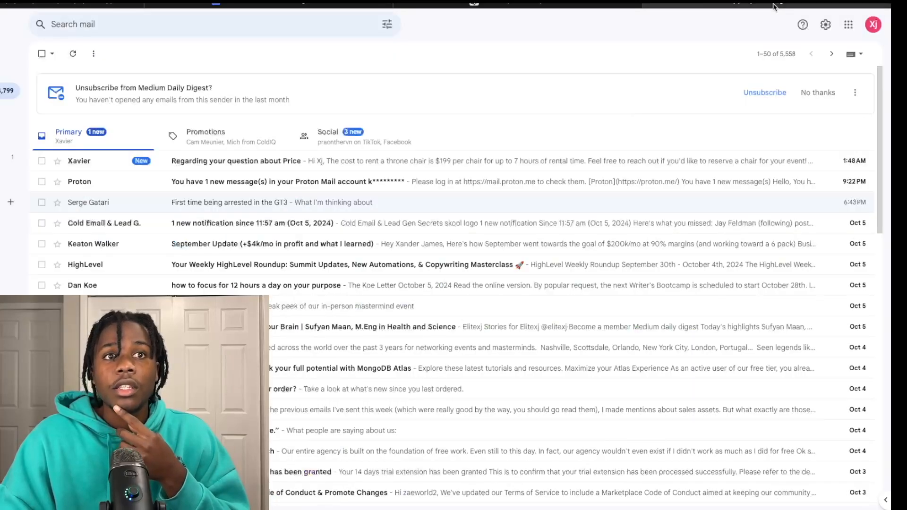
click(512, 161)
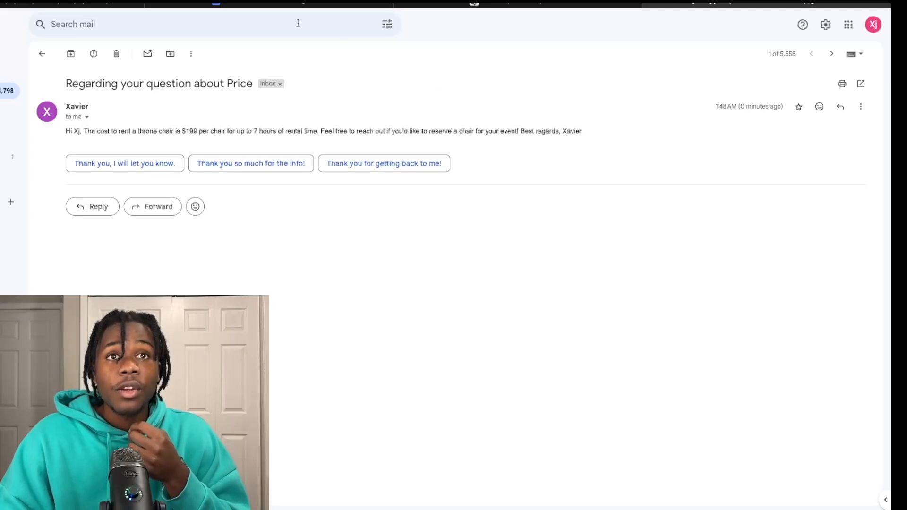
click(117, 7)
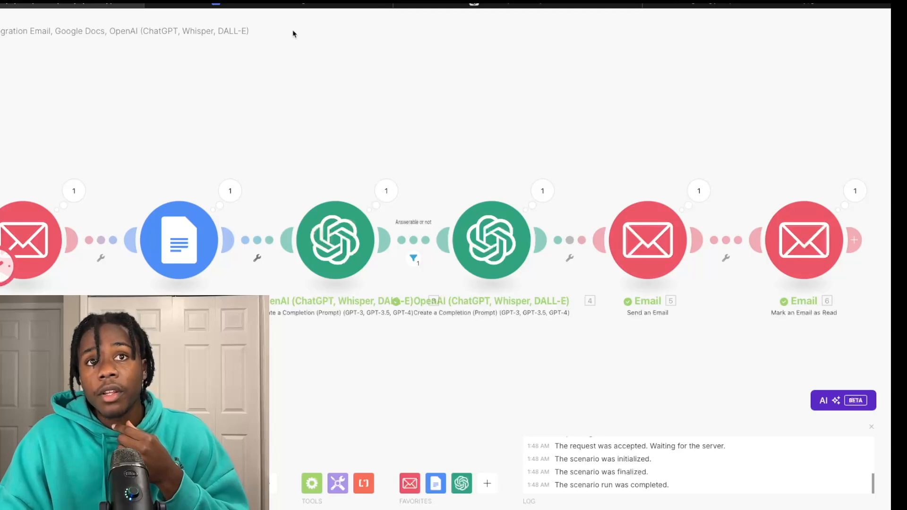
click(288, 6)
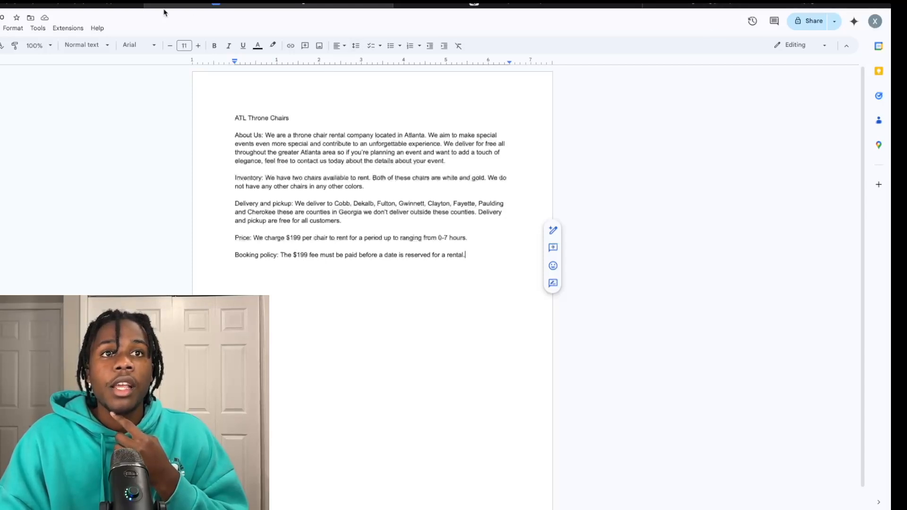
click(124, 10)
scroll(448, 159, down, 2)
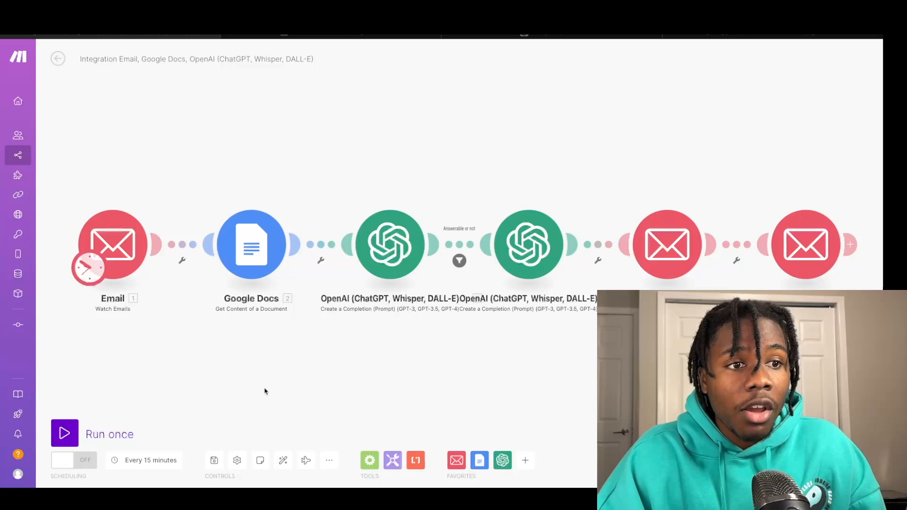
Step: Turn scheduling on and set the Watch Emails trigger's maximum number of results to 10
click(66, 465)
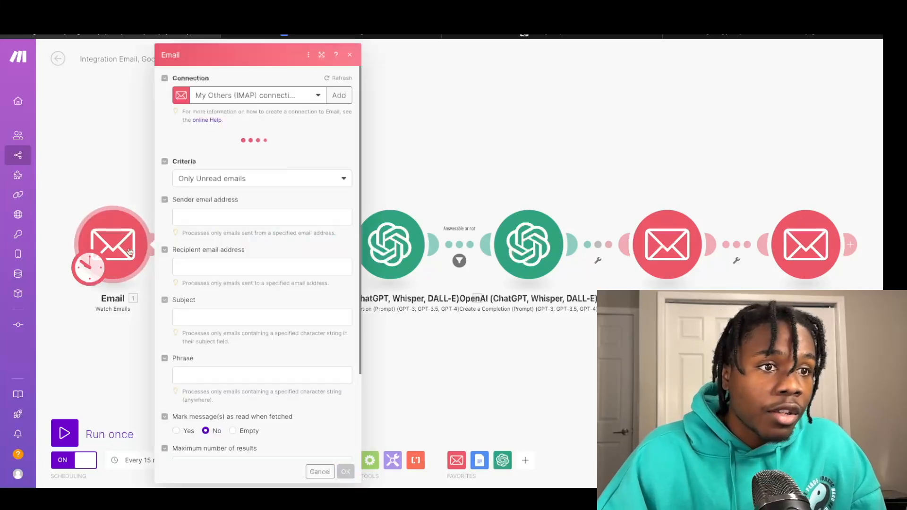
scroll(262, 416, down, 3)
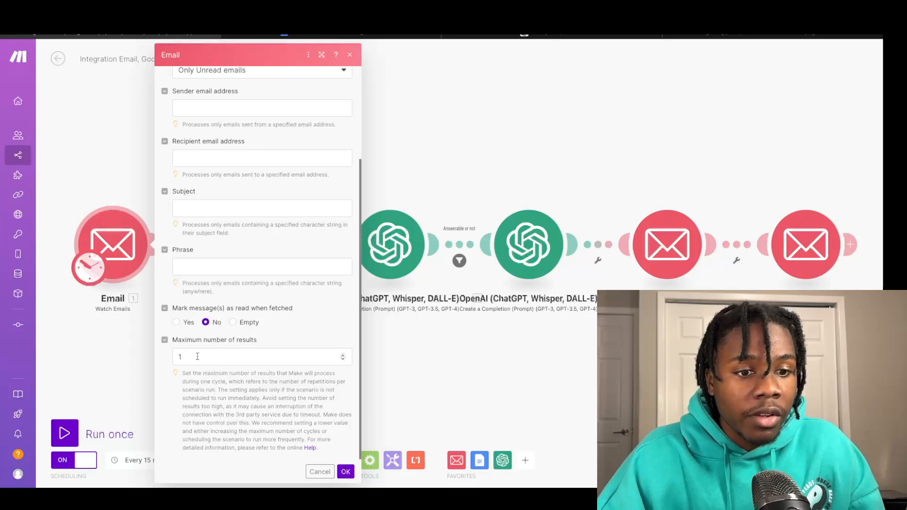
click(342, 356)
key(BackSpace)
text(3)
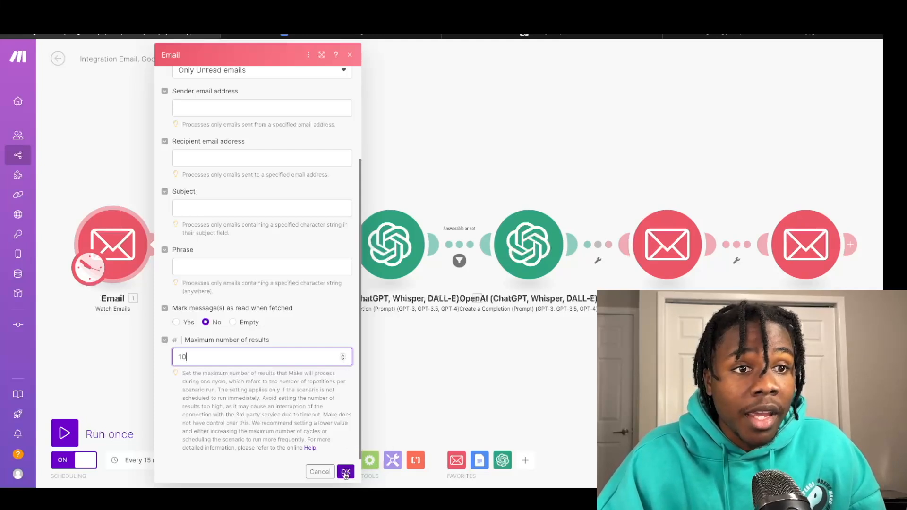
click(346, 472)
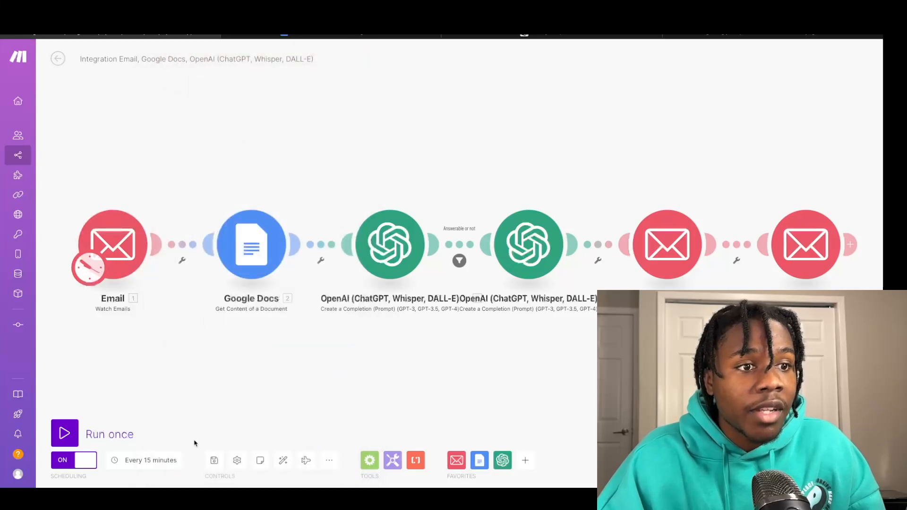
Step: Keep the schedule at regular intervals every 15 minutes, then run the scenario once to test it
click(151, 470)
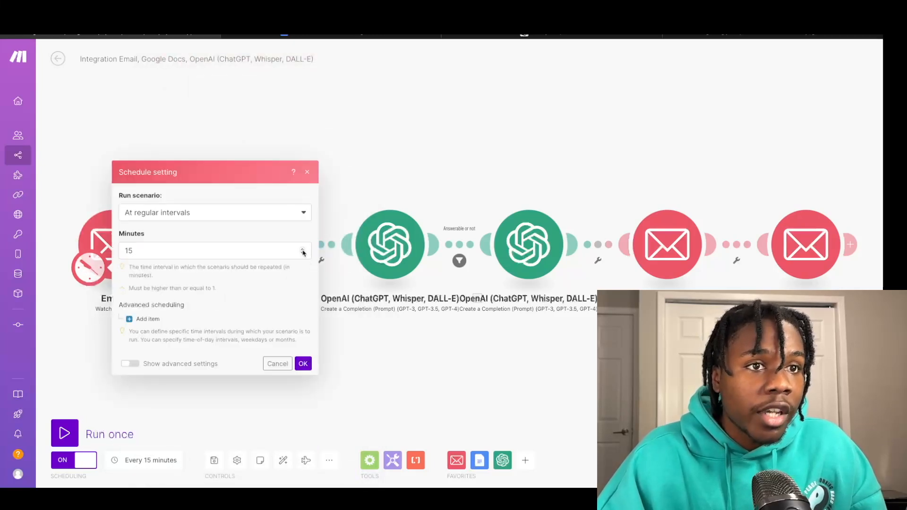
click(297, 219)
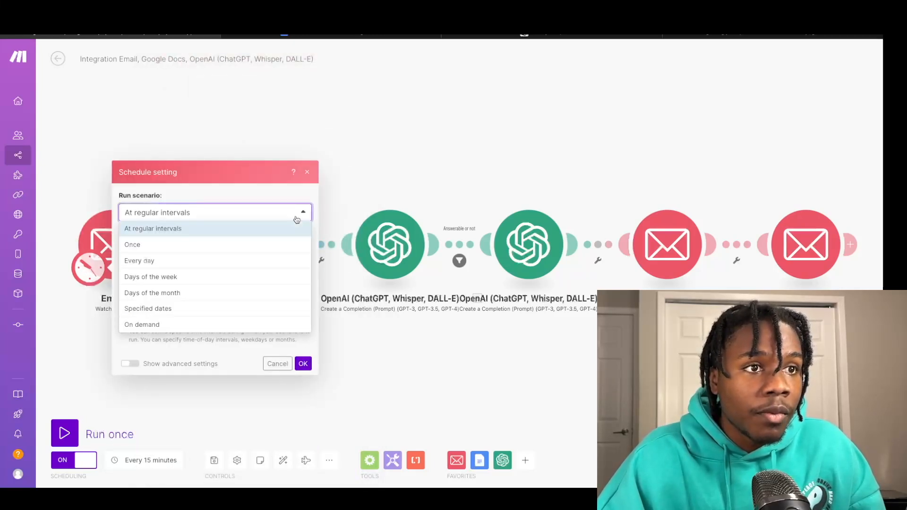
click(292, 217)
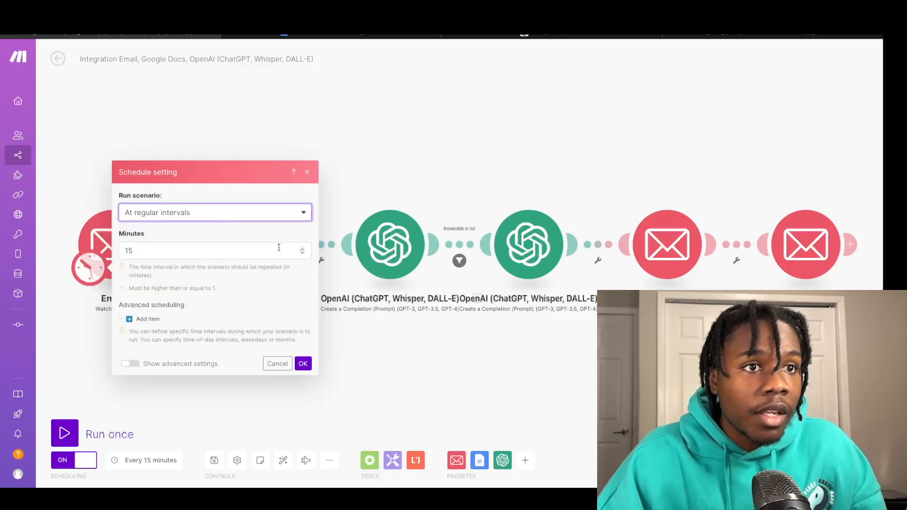
click(248, 217)
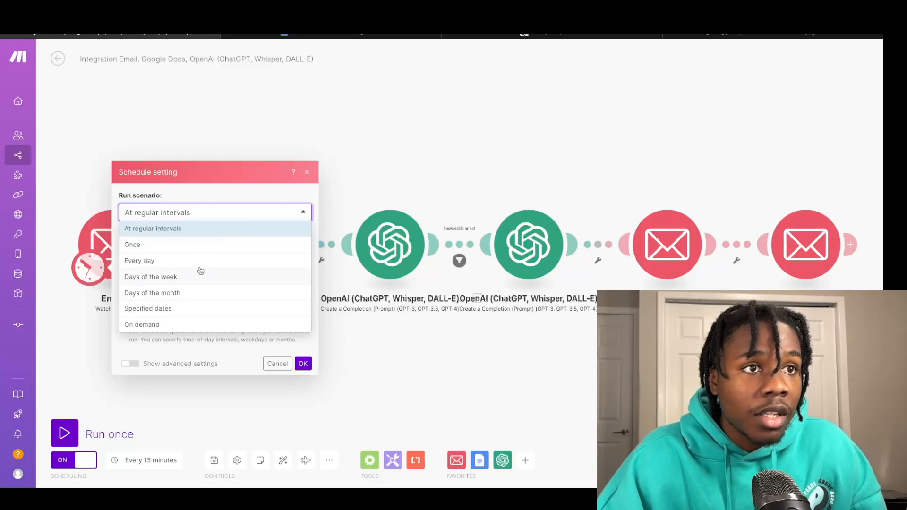
click(201, 184)
click(306, 173)
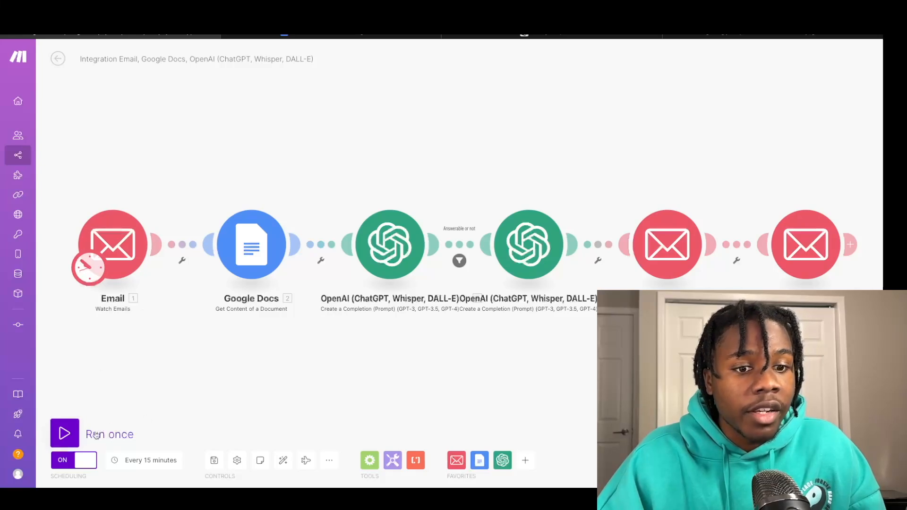
click(97, 433)
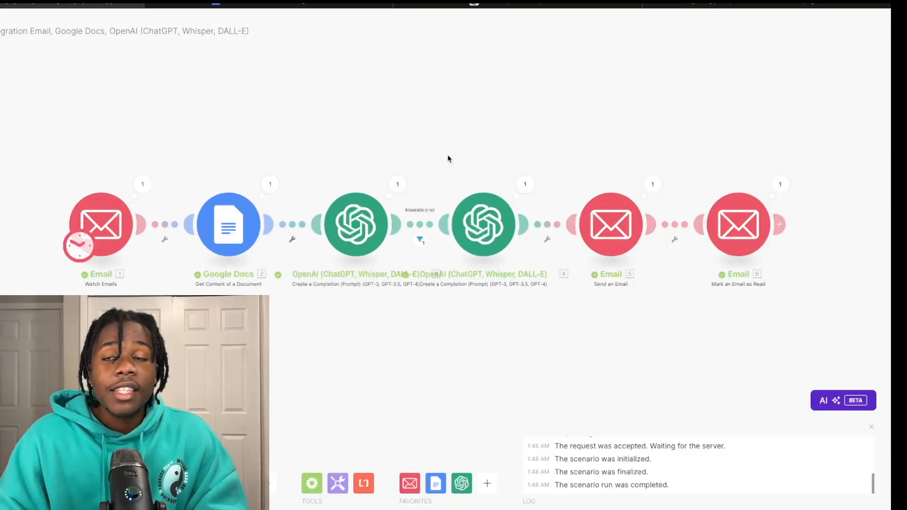